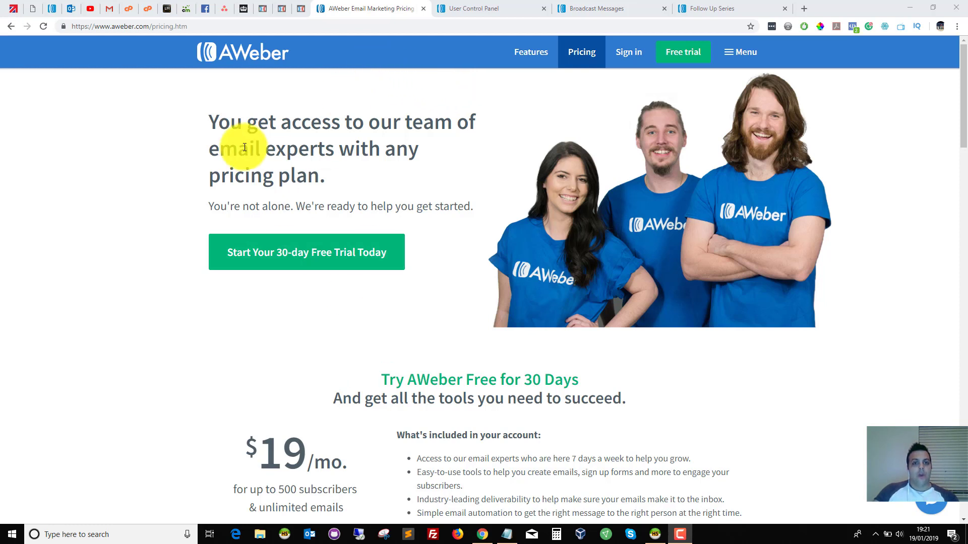
Switch from the pricing page to the account's control panel, then open the Broadcast Messages page.
{"action": "left_click", "coordinate": [462, 6]}
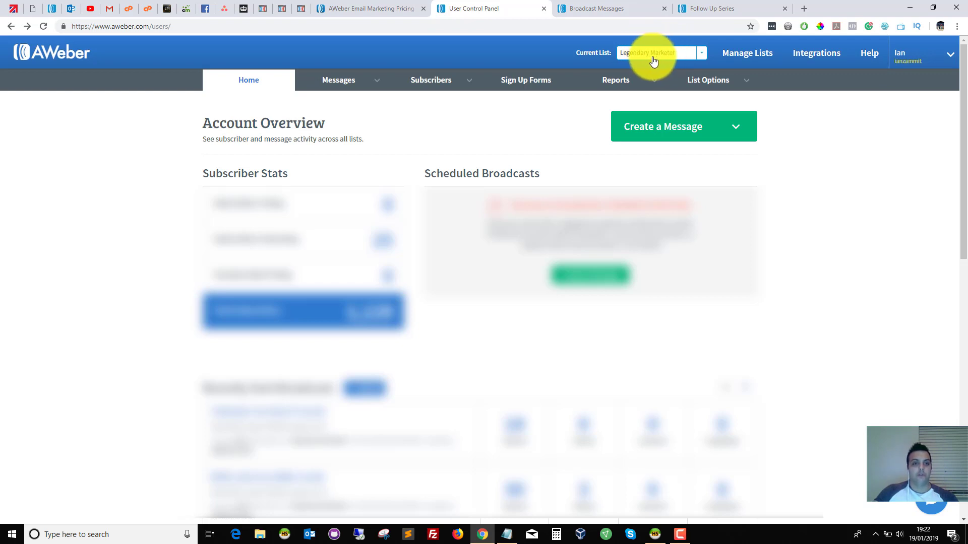
{"action": "left_click", "coordinate": [353, 80]}
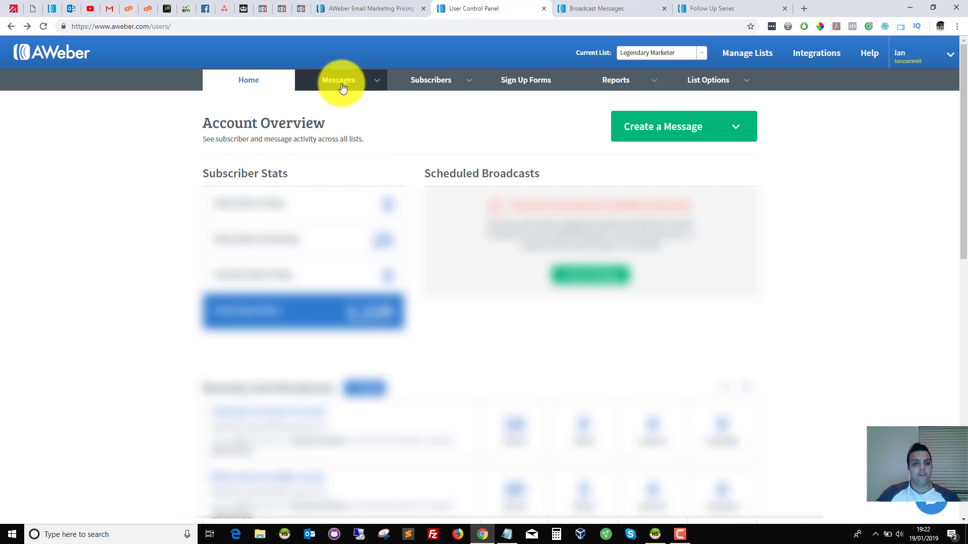
{"action": "mouse_move", "coordinate": [341, 83]}
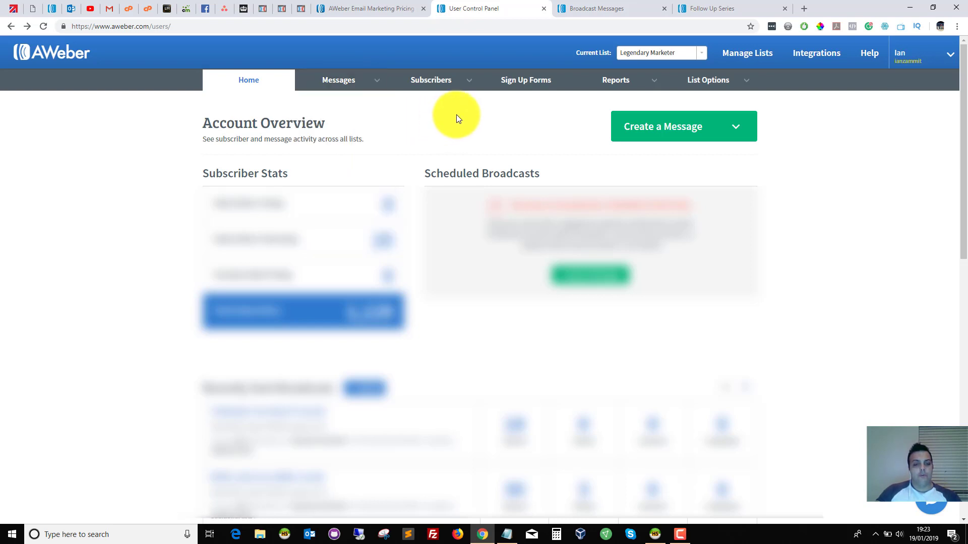
{"action": "mouse_move", "coordinate": [440, 85]}
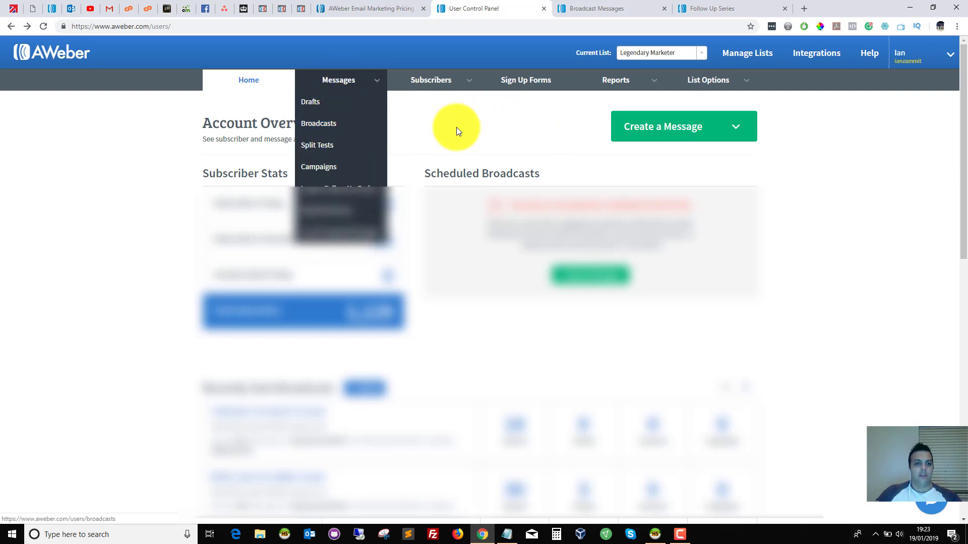
{"action": "left_click", "coordinate": [583, 8]}
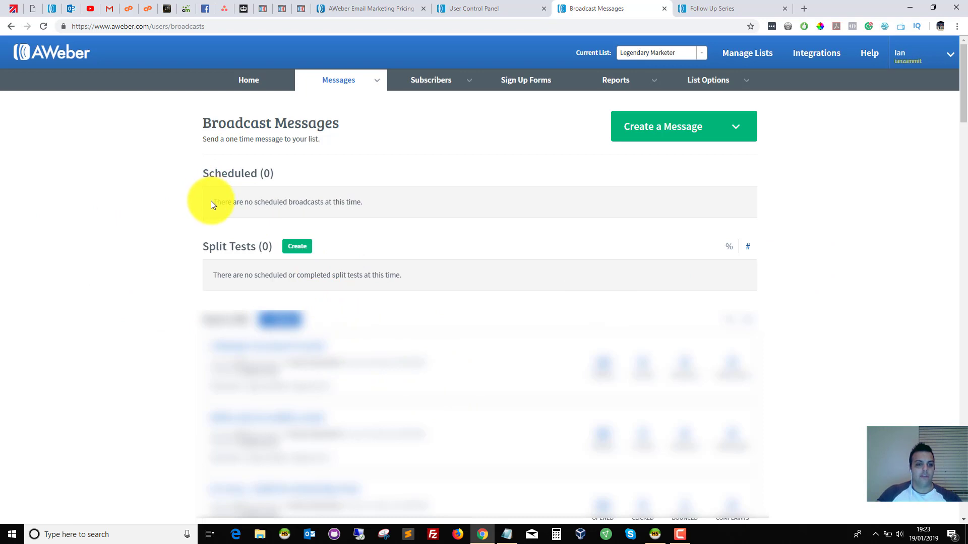
Examine the Scheduled and Split Tests sections of the Broadcast Messages page.
{"action": "left_click_drag", "start_coordinate": [210, 201], "coordinate": [401, 205]}
{"action": "left_click", "coordinate": [224, 175]}
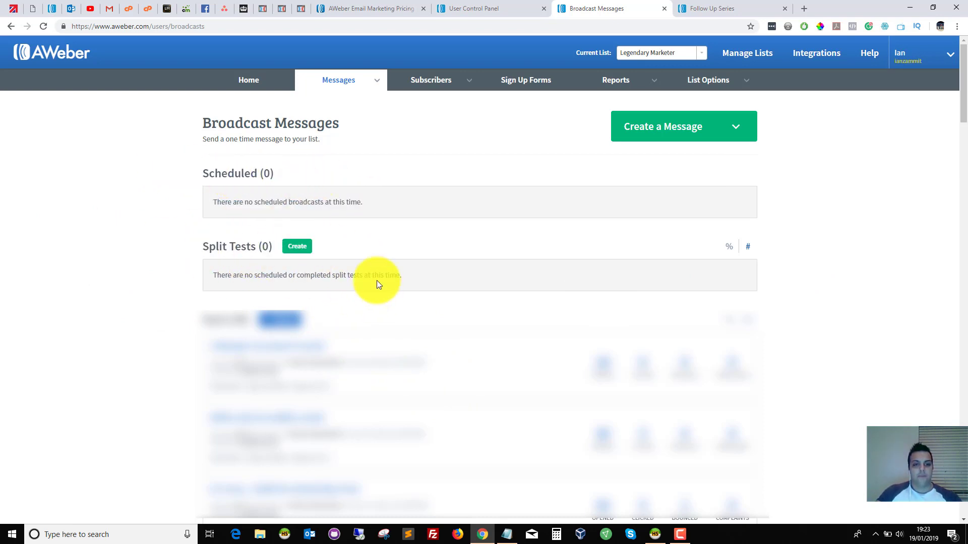
{"action": "left_click_drag", "start_coordinate": [177, 248], "coordinate": [415, 253]}
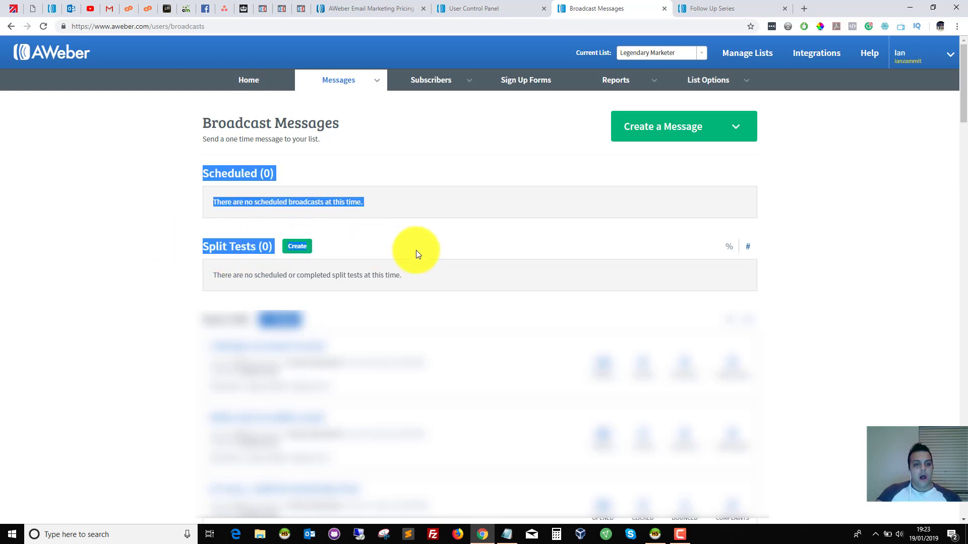
{"action": "left_click", "coordinate": [367, 260]}
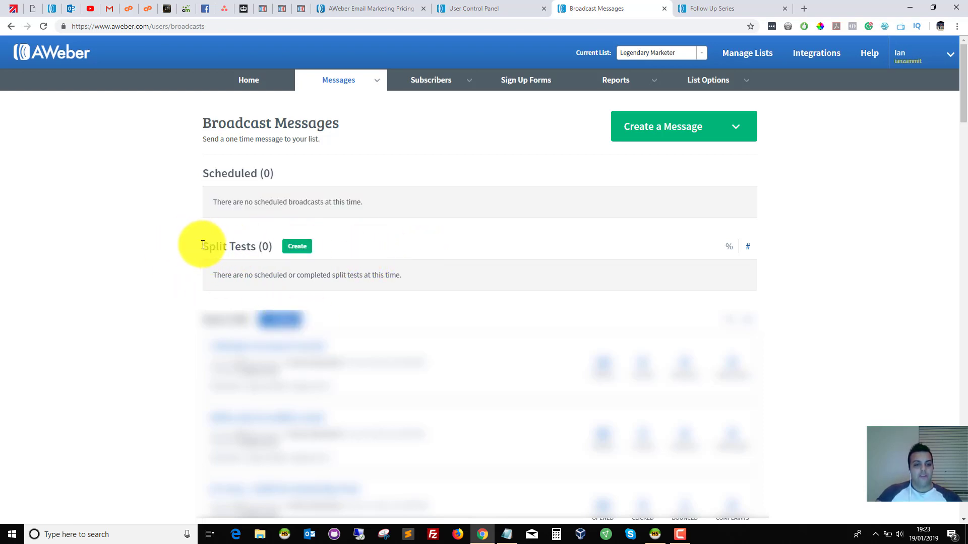
{"action": "left_click_drag", "start_coordinate": [202, 245], "coordinate": [377, 244]}
{"action": "left_click", "coordinate": [377, 244]}
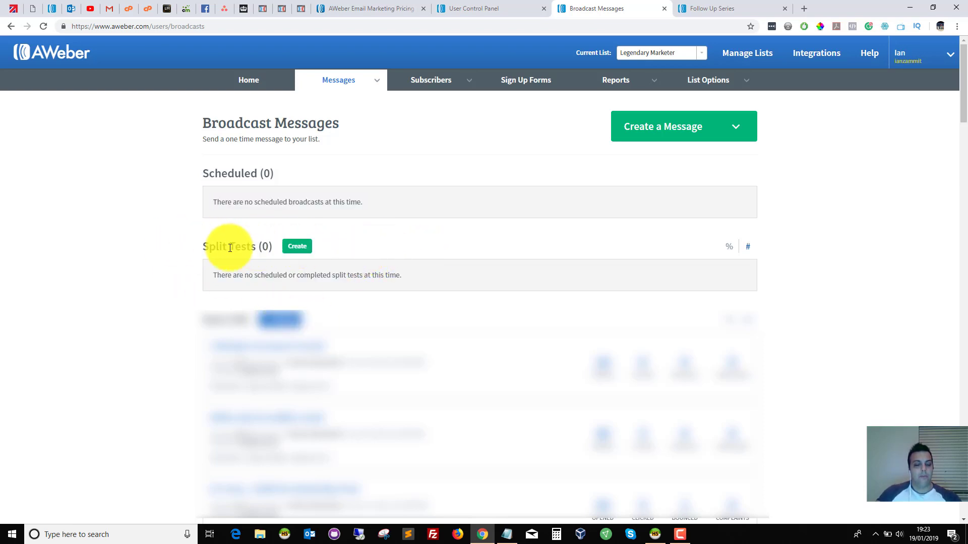
{"action": "left_click_drag", "start_coordinate": [199, 244], "coordinate": [275, 247]}
{"action": "left_click", "coordinate": [365, 245]}
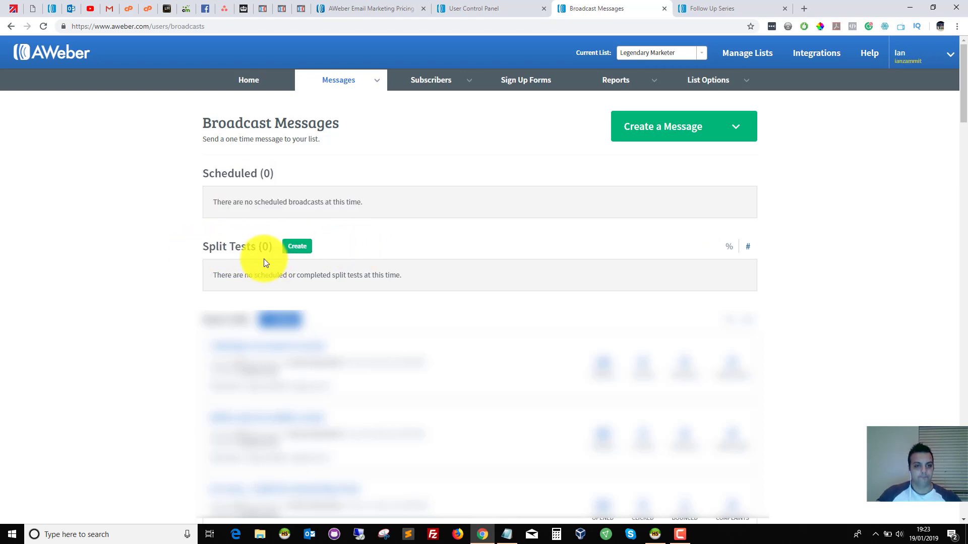
{"action": "left_click_drag", "start_coordinate": [200, 243], "coordinate": [232, 246]}
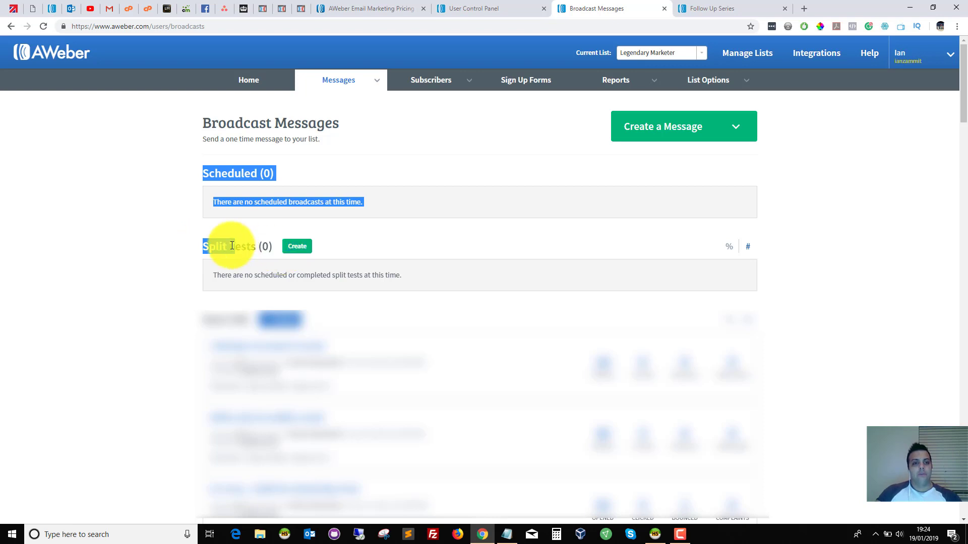
{"action": "left_click", "coordinate": [212, 215]}
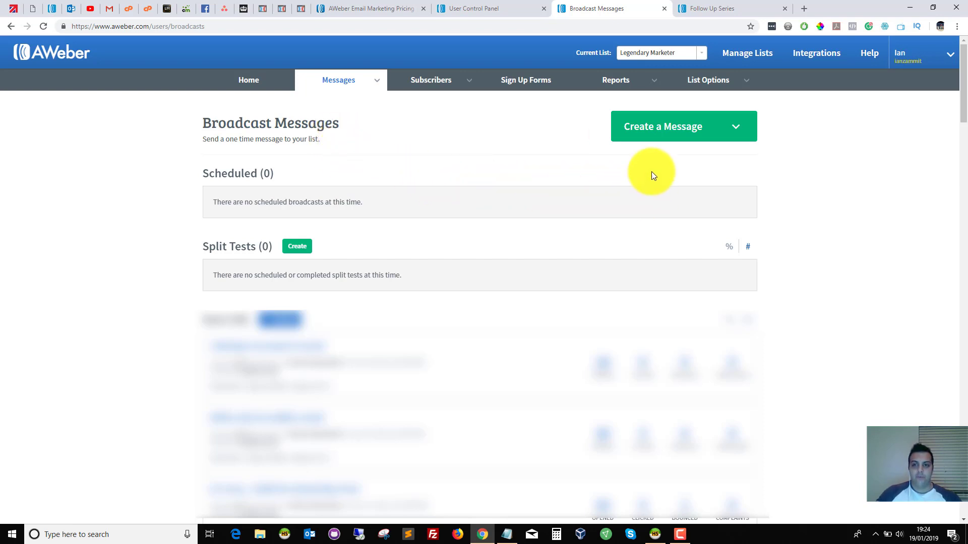
Create a message with the Drag & Drop Email Builder and set its subject to "Make $1000 today!".
{"action": "left_click", "coordinate": [737, 131]}
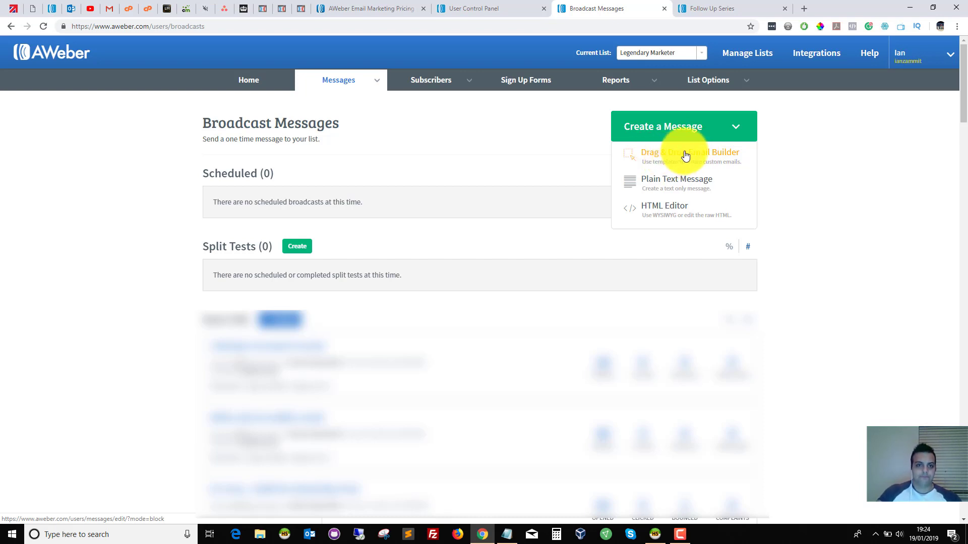
{"action": "left_click", "coordinate": [685, 155]}
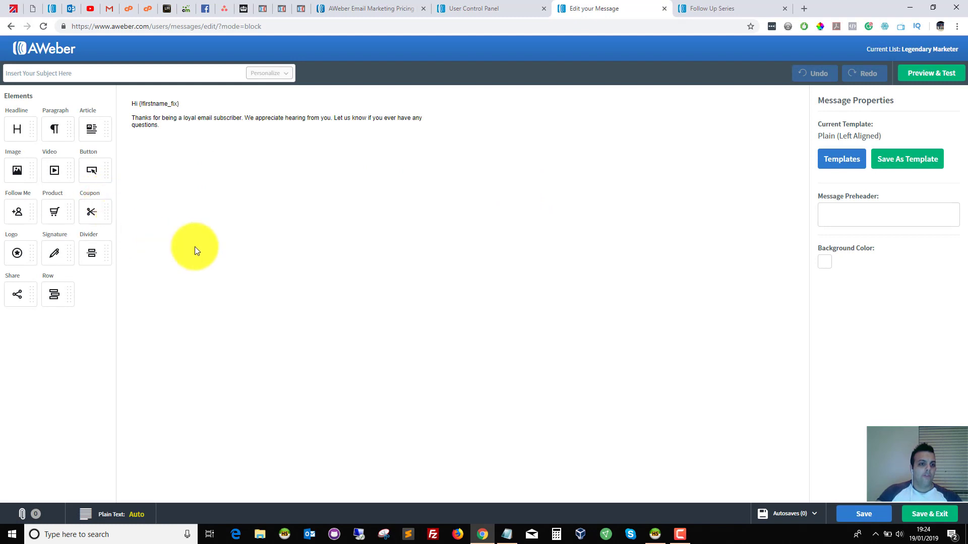
{"action": "left_click", "coordinate": [20, 73]}
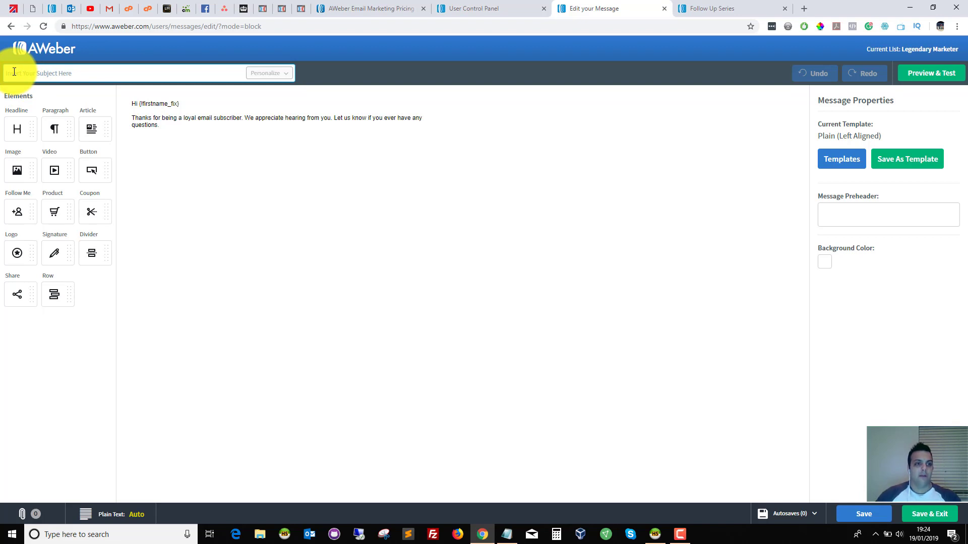
{"action": "left_click", "coordinate": [45, 75]}
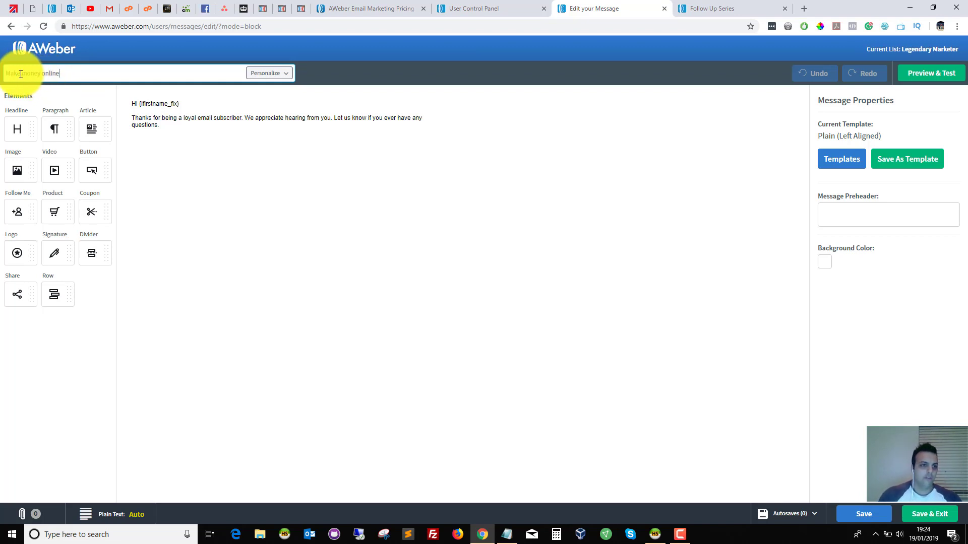
{"action": "left_click_drag", "start_coordinate": [21, 75], "coordinate": [96, 74]}
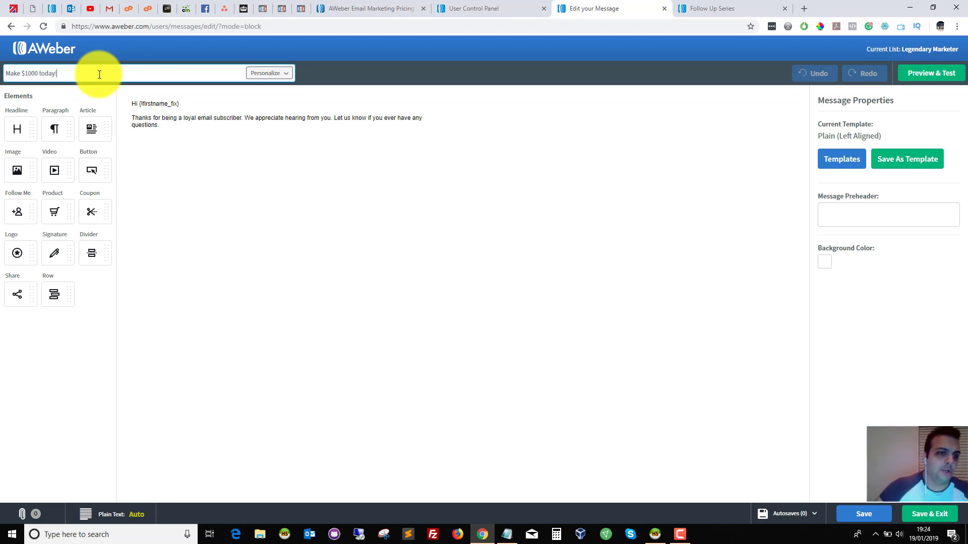
{"action": "left_click_drag", "start_coordinate": [87, 76], "coordinate": [2, 82]}
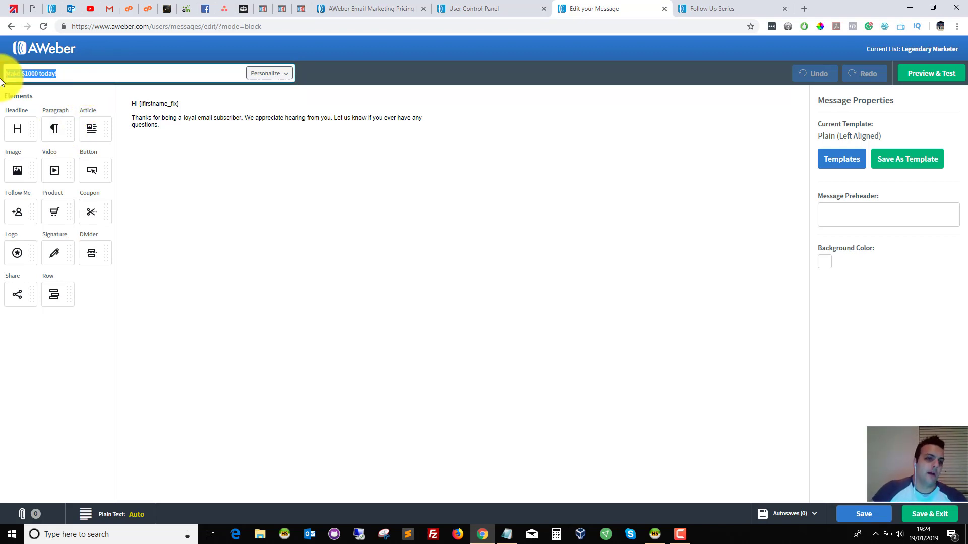
{"action": "left_click", "coordinate": [196, 180]}
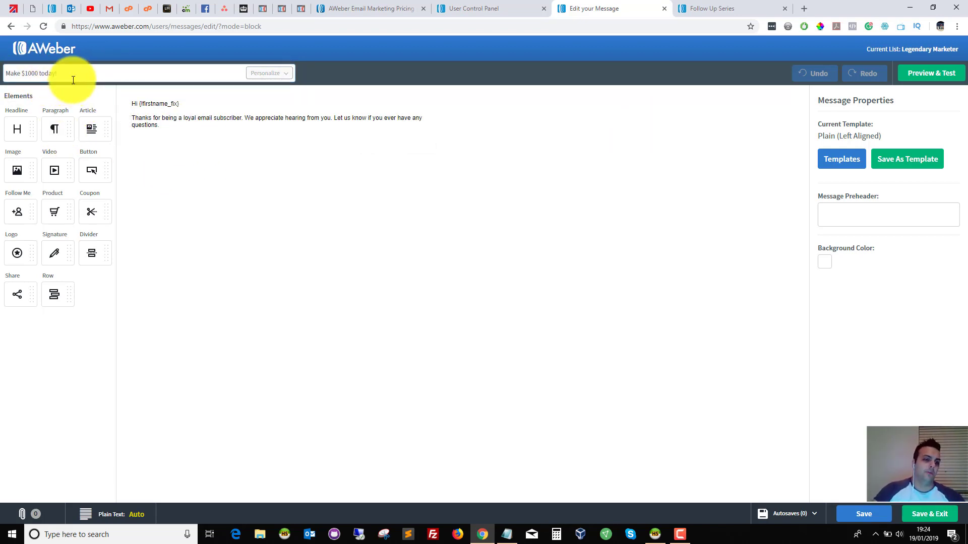
{"action": "mouse_move", "coordinate": [65, 73]}
{"action": "left_mouse_down"}
{"action": "mouse_move", "coordinate": [7, 72]}
{"action": "mouse_move", "coordinate": [84, 74]}
{"action": "left_mouse_up"}
{"action": "left_click", "coordinate": [34, 70]}
{"action": "left_click", "coordinate": [58, 71]}
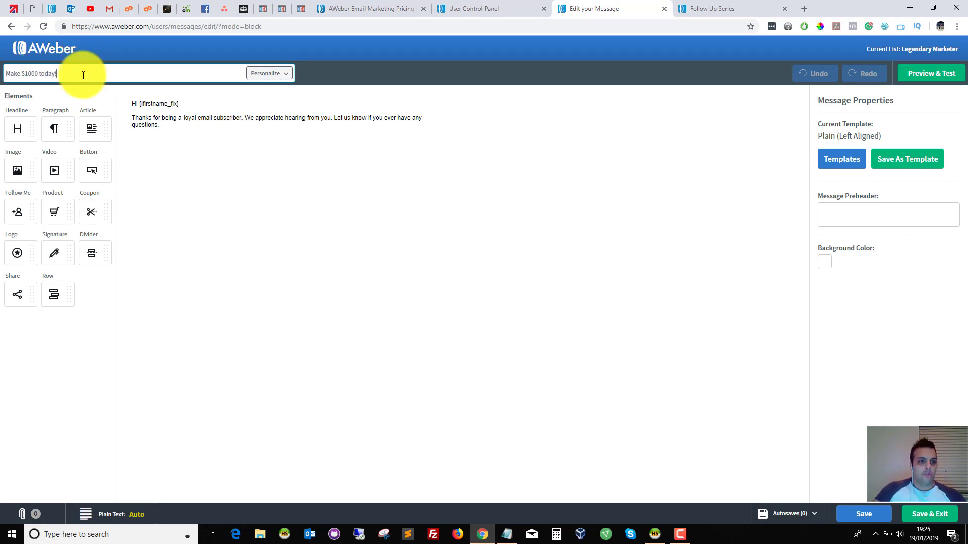
{"action": "left_click_drag", "start_coordinate": [8, 73], "coordinate": [92, 74]}
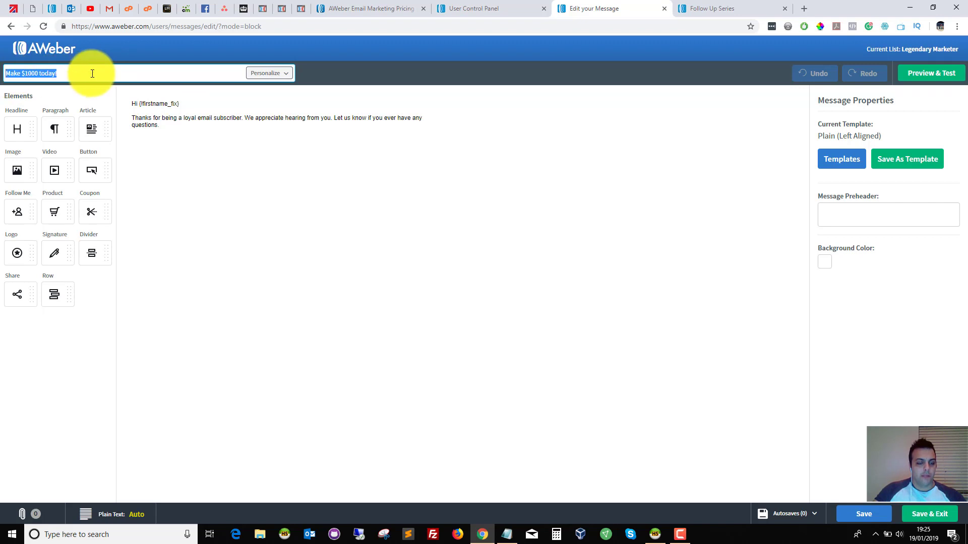
{"action": "left_click", "coordinate": [81, 75]}
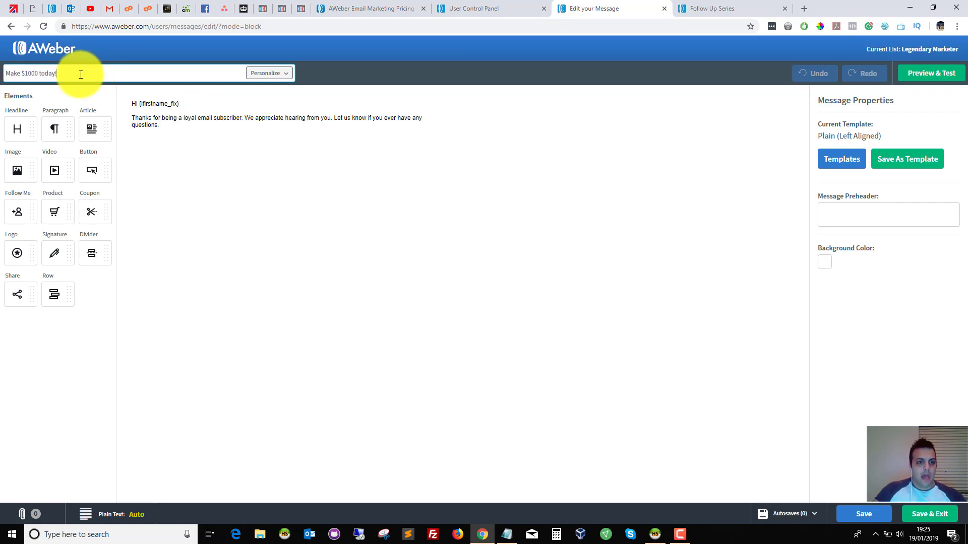
{"action": "left_click", "coordinate": [149, 116]}
{"action": "left_click", "coordinate": [165, 261]}
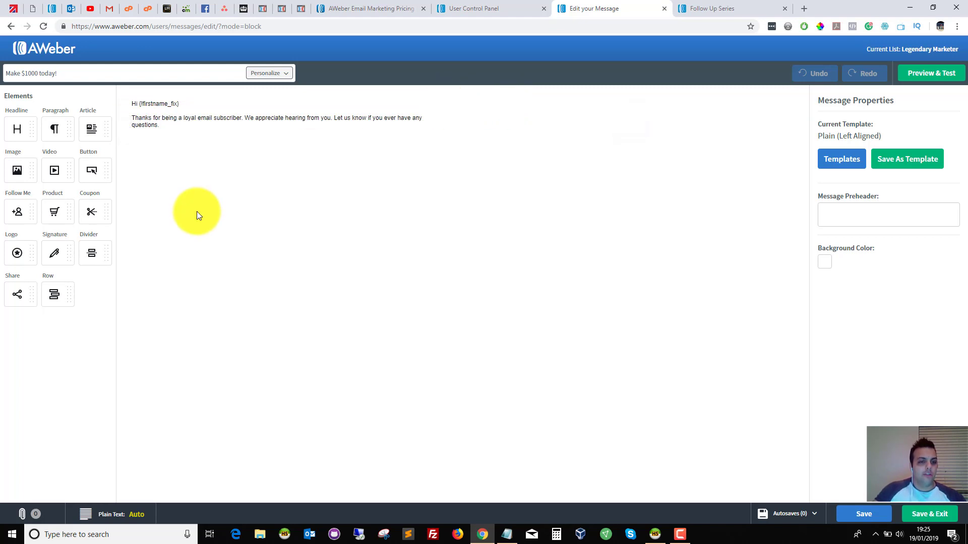
Format the entire body text, greeting included, in the Times font at size 16.
{"action": "left_click", "coordinate": [169, 115]}
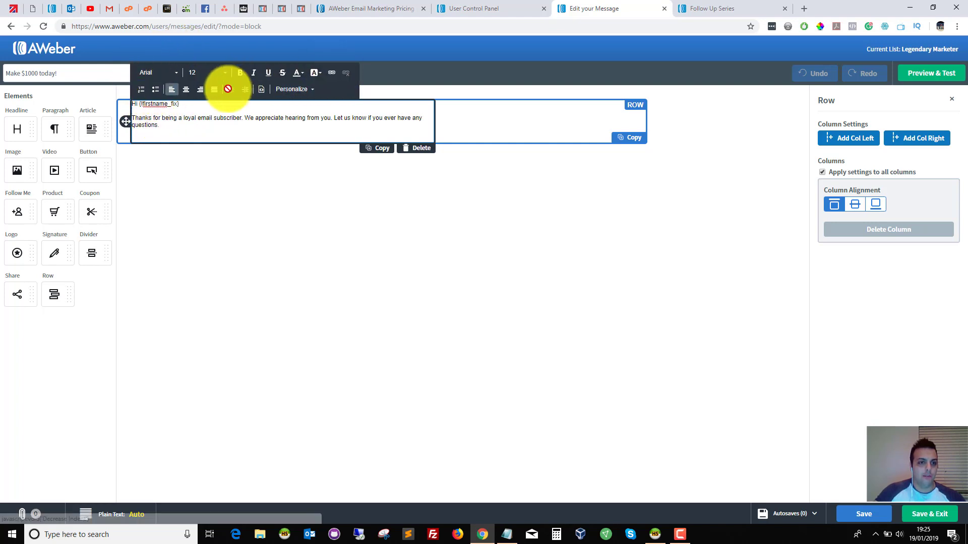
{"action": "left_click", "coordinate": [161, 76]}
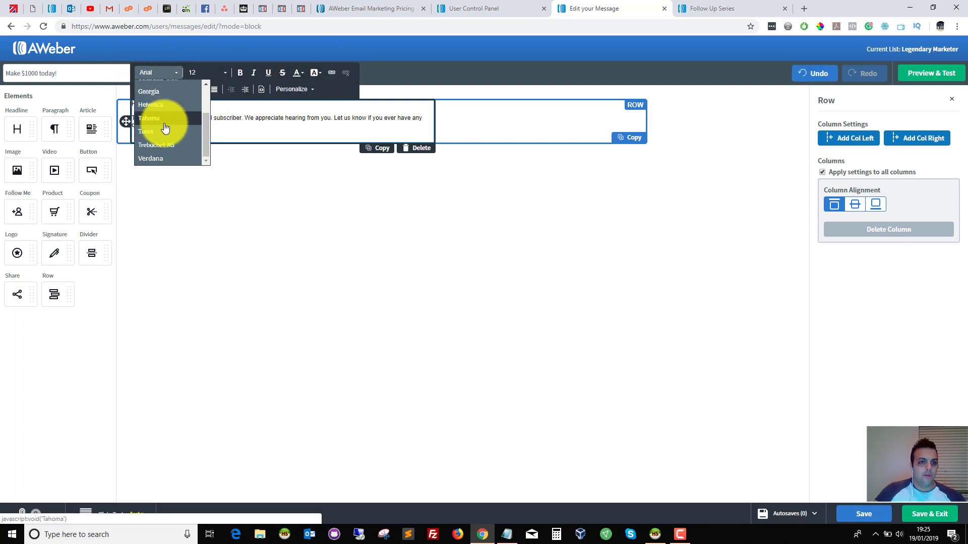
{"action": "left_click_drag", "start_coordinate": [249, 116], "coordinate": [244, 110]}
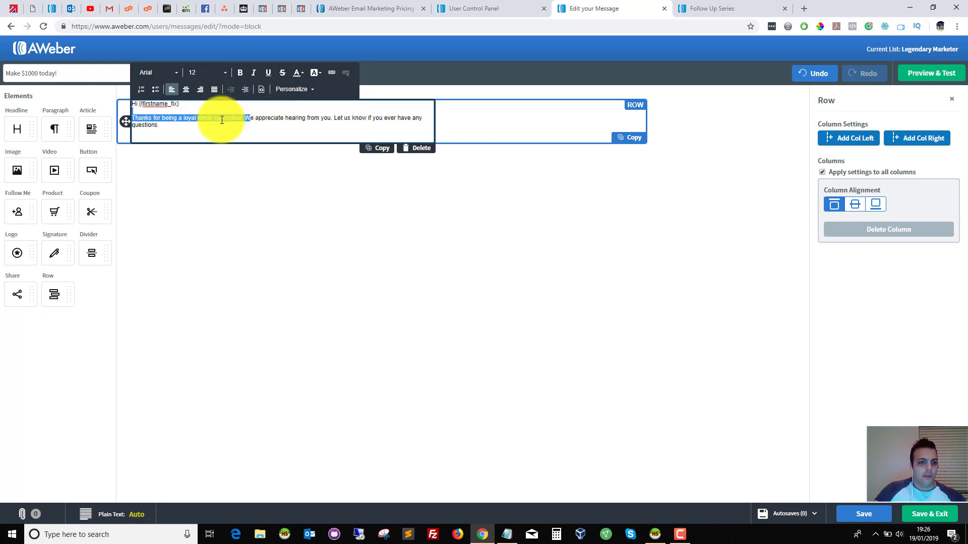
{"action": "left_click", "coordinate": [187, 122]}
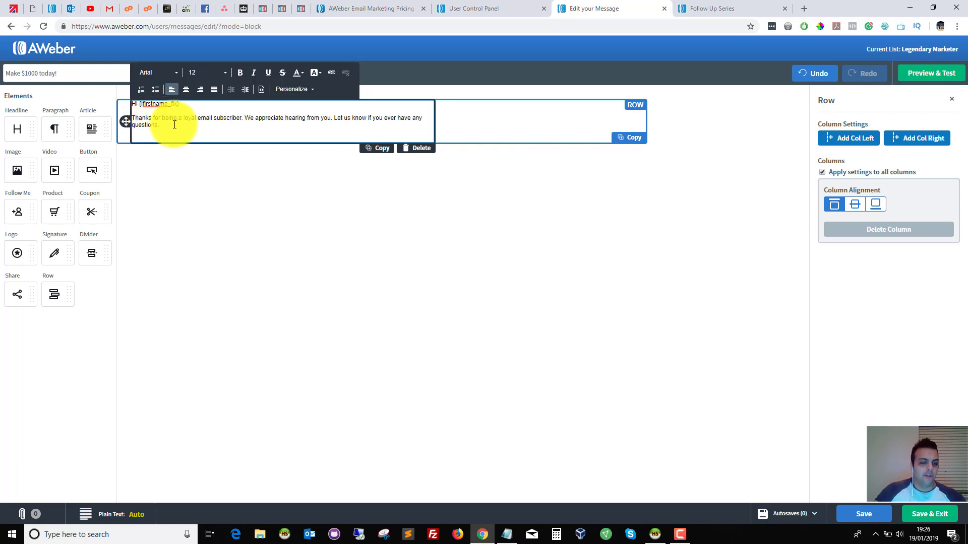
{"action": "left_click_drag", "start_coordinate": [176, 126], "coordinate": [130, 117]}
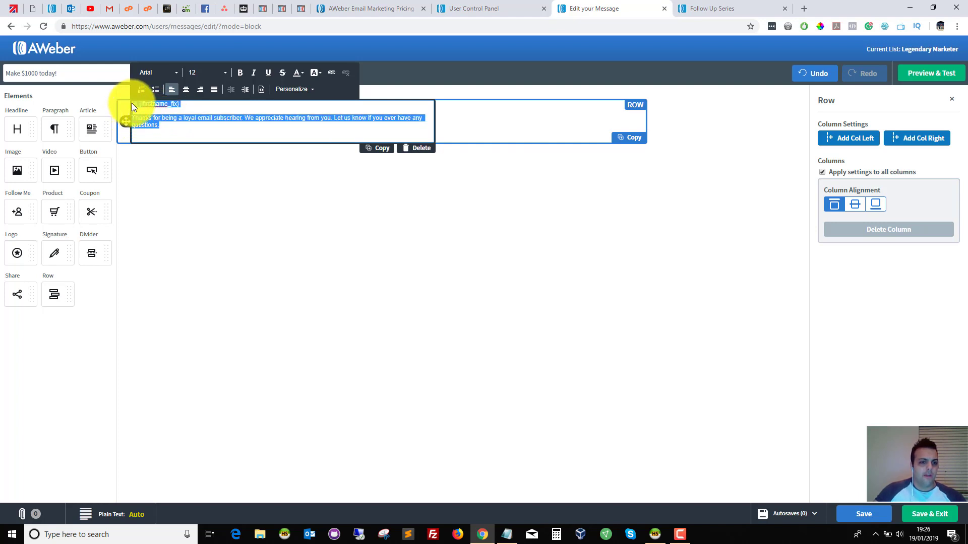
{"action": "left_click", "coordinate": [158, 73]}
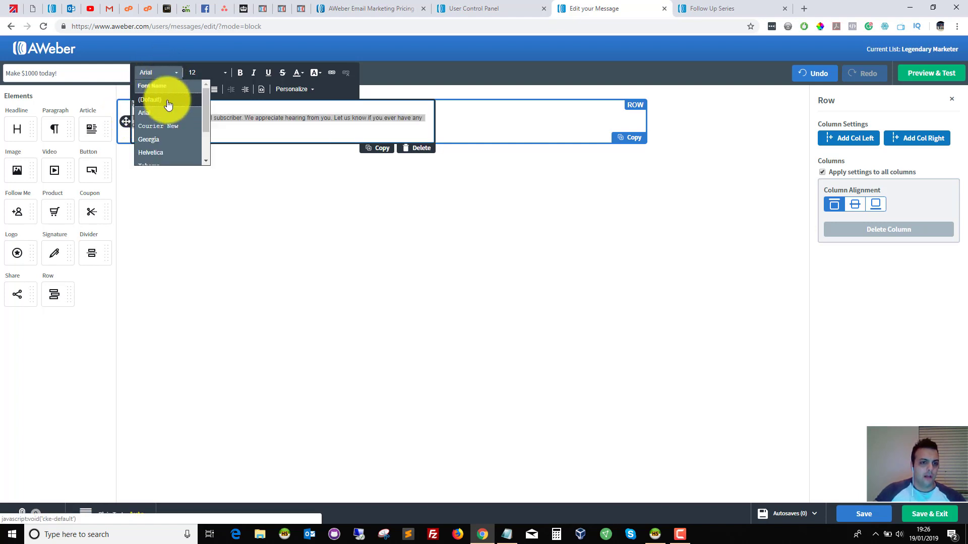
{"action": "scroll", "coordinate": [161, 126], "scroll_direction": "down", "scroll_amount": 2}
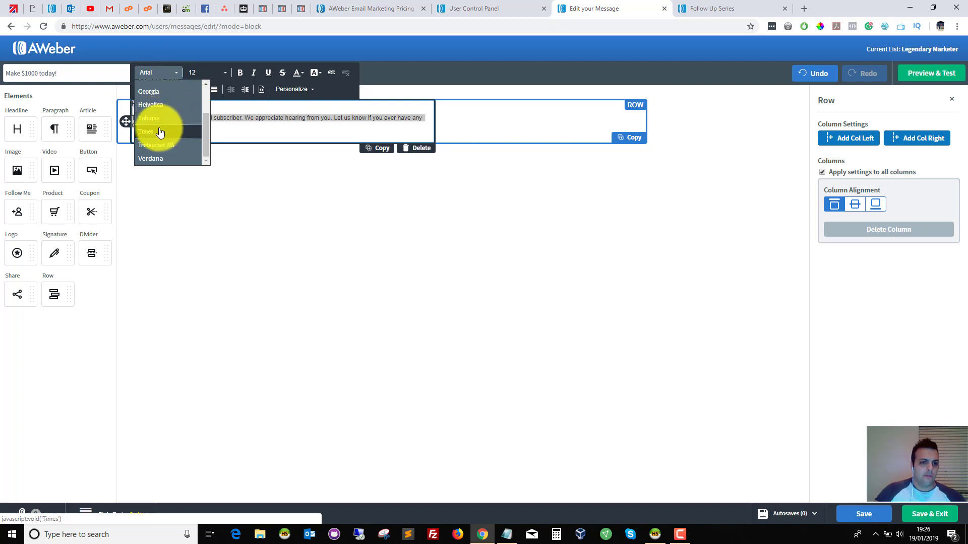
{"action": "left_click", "coordinate": [154, 132]}
{"action": "left_click", "coordinate": [204, 73]}
{"action": "scroll", "coordinate": [217, 138], "scroll_direction": "down", "scroll_amount": 3}
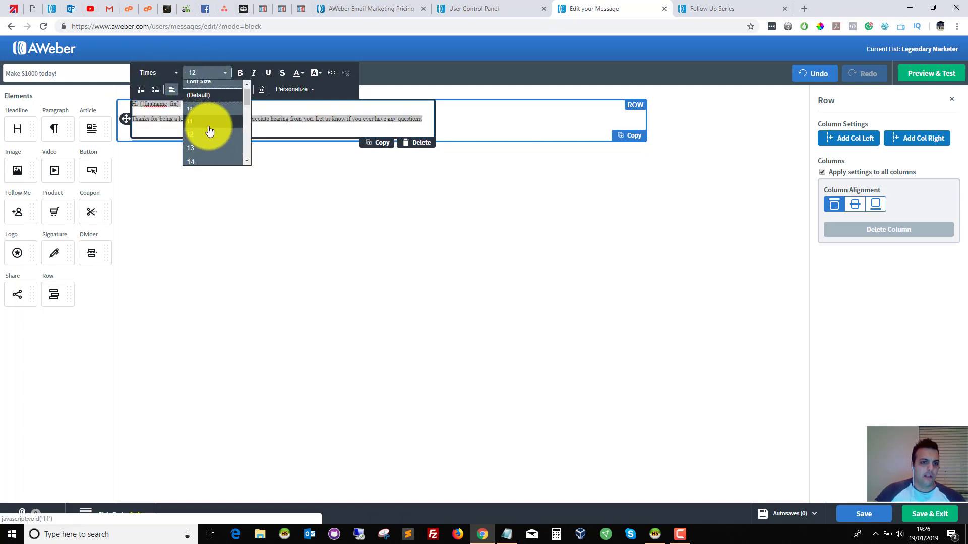
{"action": "left_click", "coordinate": [200, 102]}
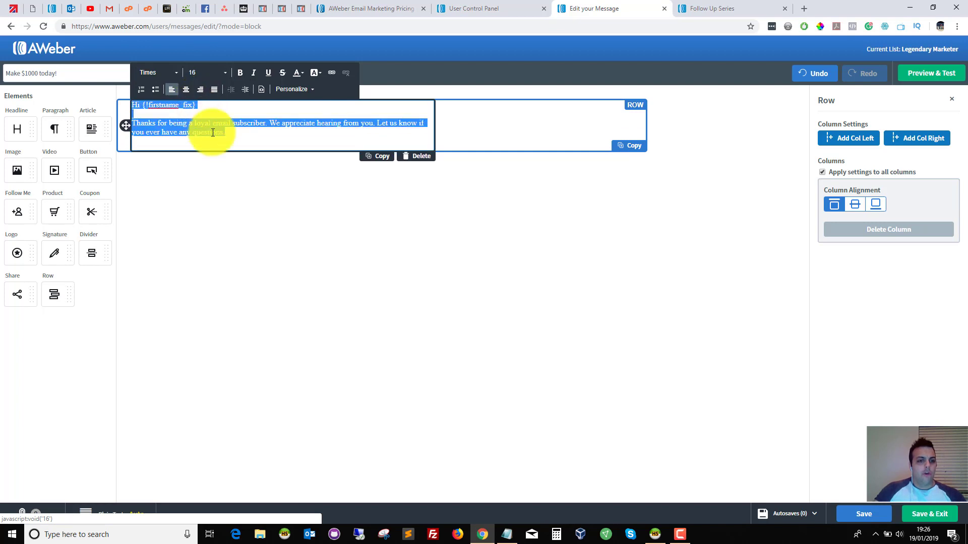
{"action": "left_click", "coordinate": [244, 135]}
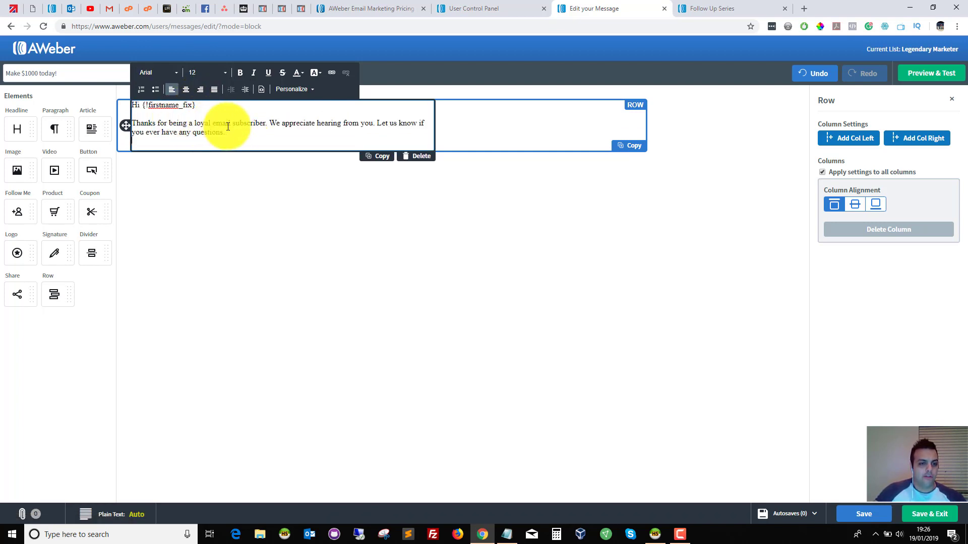
Enlarge the font size of the word "questions" at the end of the body paragraph.
{"action": "left_click_drag", "start_coordinate": [222, 132], "coordinate": [196, 133]}
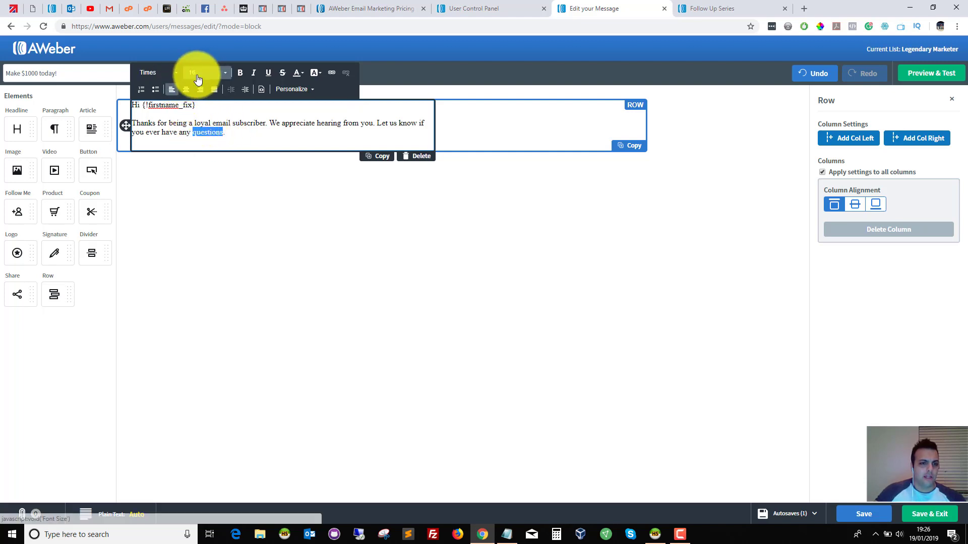
{"action": "left_click", "coordinate": [201, 74]}
{"action": "left_click", "coordinate": [200, 124]}
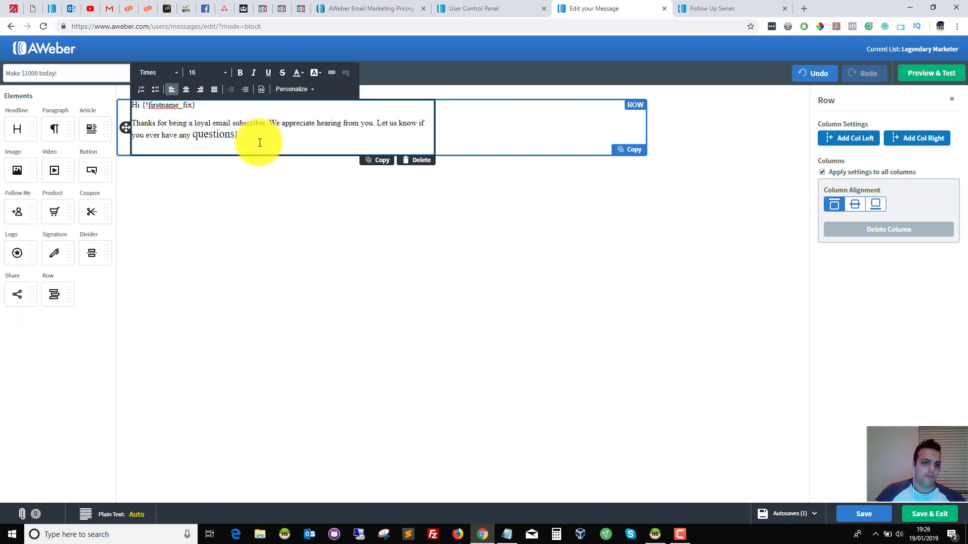
Make the enlarged word "questions" in the body paragraph bold.
{"action": "left_click", "coordinate": [237, 146]}
{"action": "key", "text": "ctrl+z"}
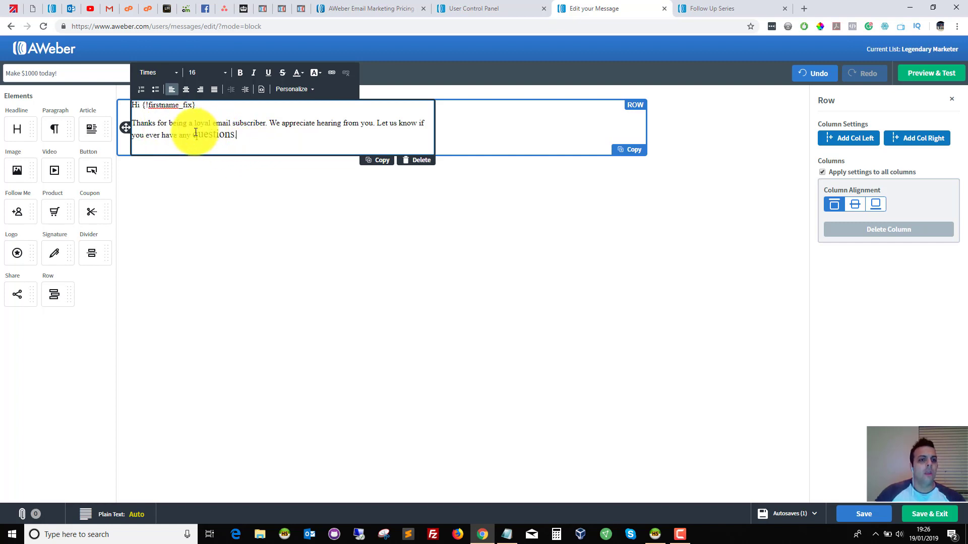
{"action": "left_click_drag", "start_coordinate": [192, 134], "coordinate": [252, 136]}
{"action": "left_click", "coordinate": [268, 138]}
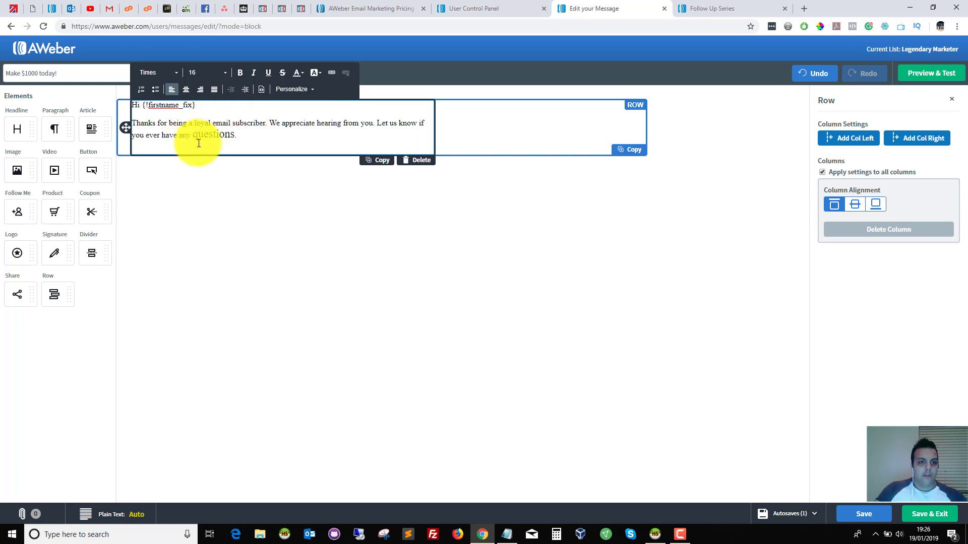
{"action": "left_click_drag", "start_coordinate": [195, 136], "coordinate": [238, 136]}
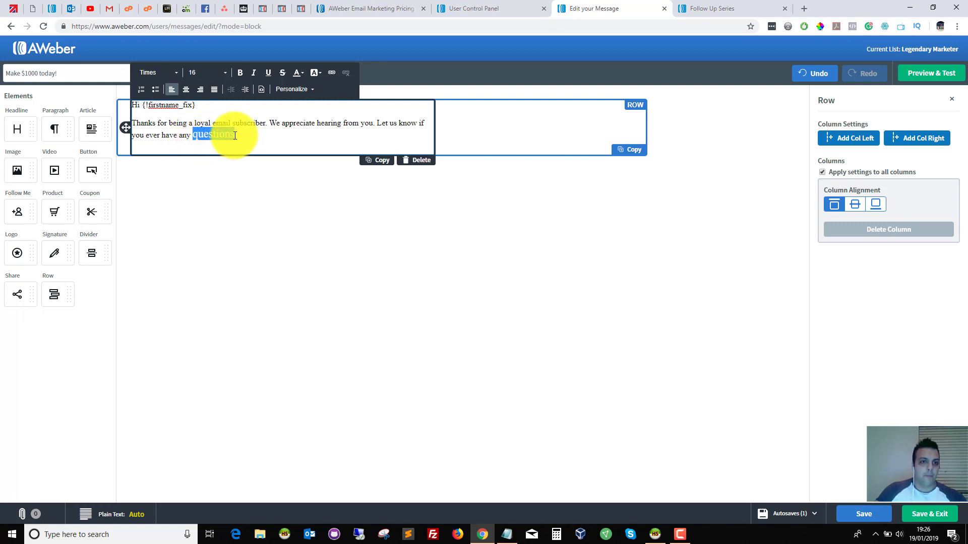
{"action": "left_click", "coordinate": [239, 73]}
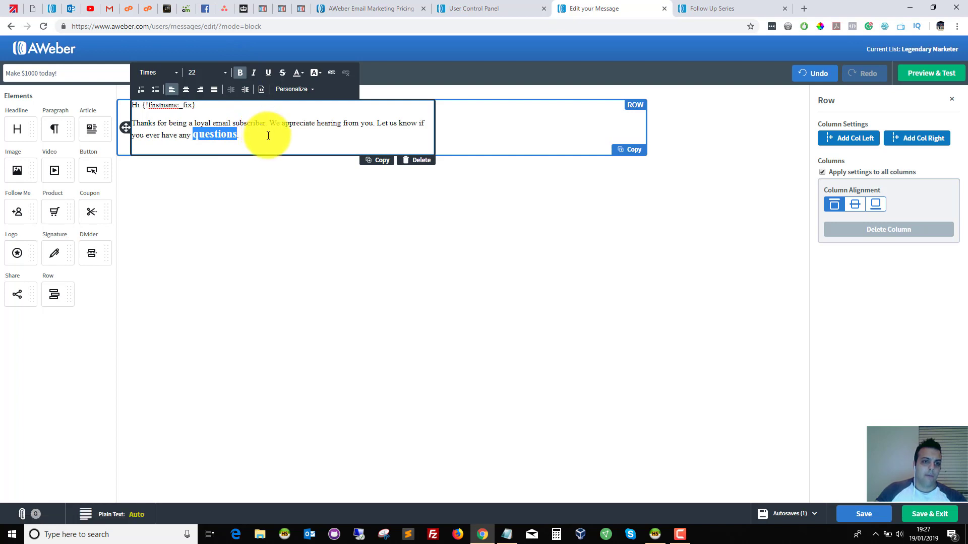
Remove the bold formatting from the word "questions".
{"action": "left_click_drag", "start_coordinate": [199, 135], "coordinate": [238, 135]}
{"action": "left_click", "coordinate": [195, 135]}
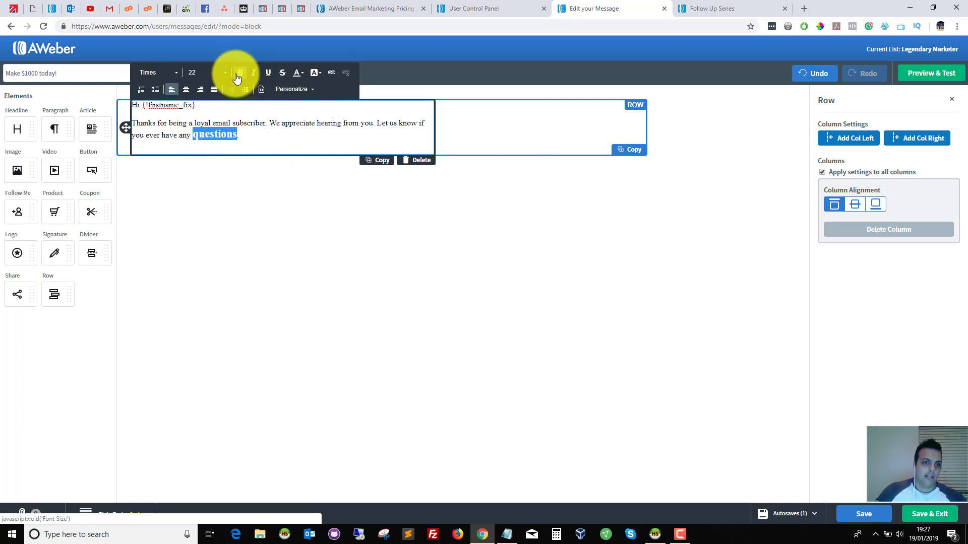
{"action": "left_click", "coordinate": [241, 74]}
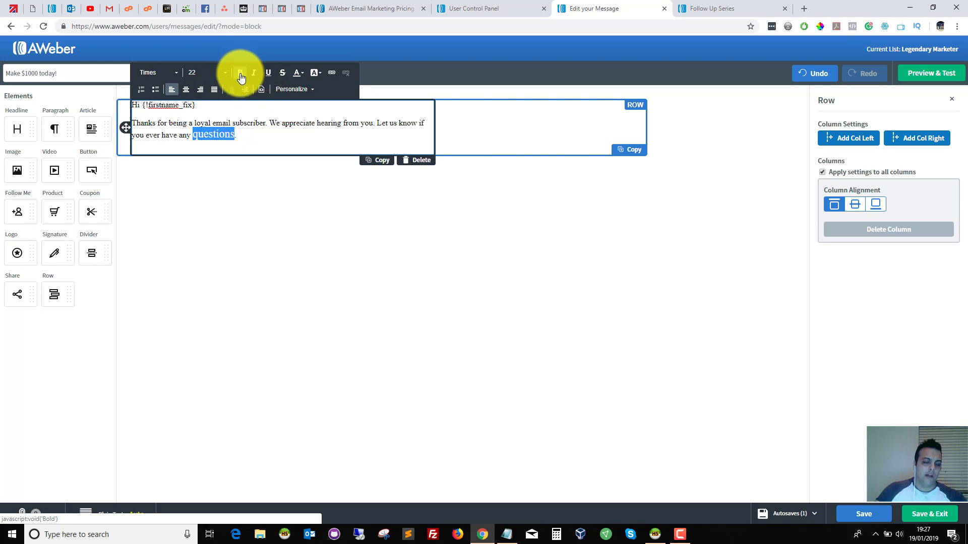
{"action": "left_click", "coordinate": [272, 130]}
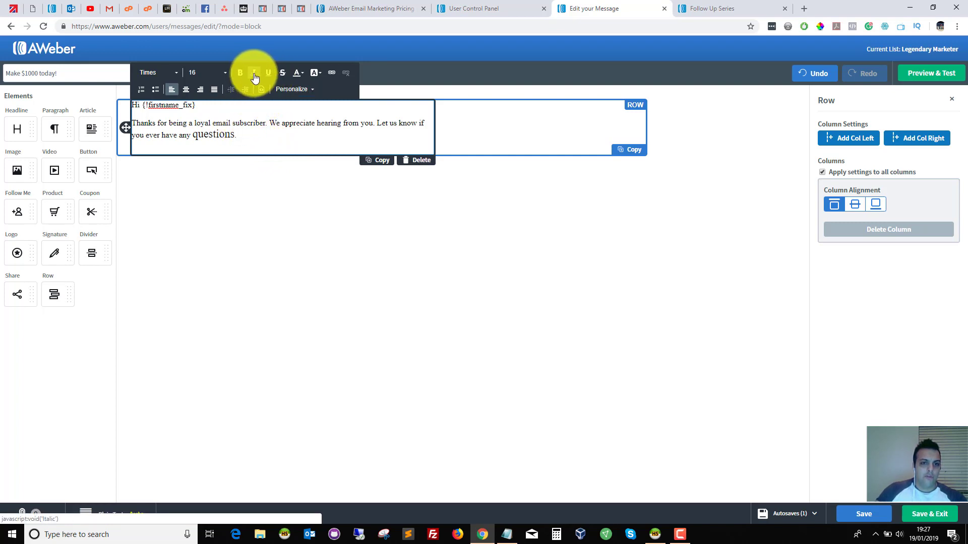
Underline the words "We appreciate hearing" in the body paragraph and remove the underline again.
{"action": "left_click_drag", "start_coordinate": [270, 123], "coordinate": [342, 123]}
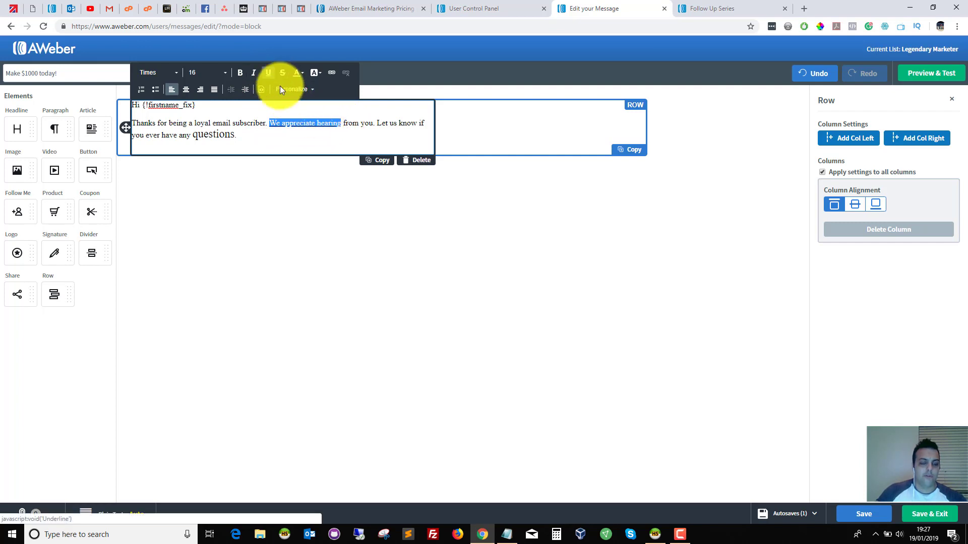
{"action": "left_click", "coordinate": [269, 73]}
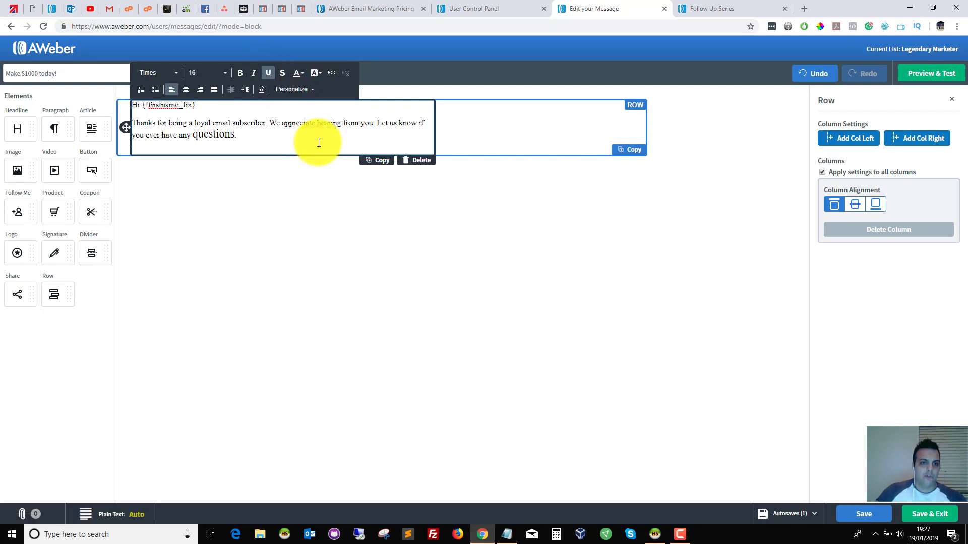
{"action": "left_click_drag", "start_coordinate": [267, 123], "coordinate": [343, 122]}
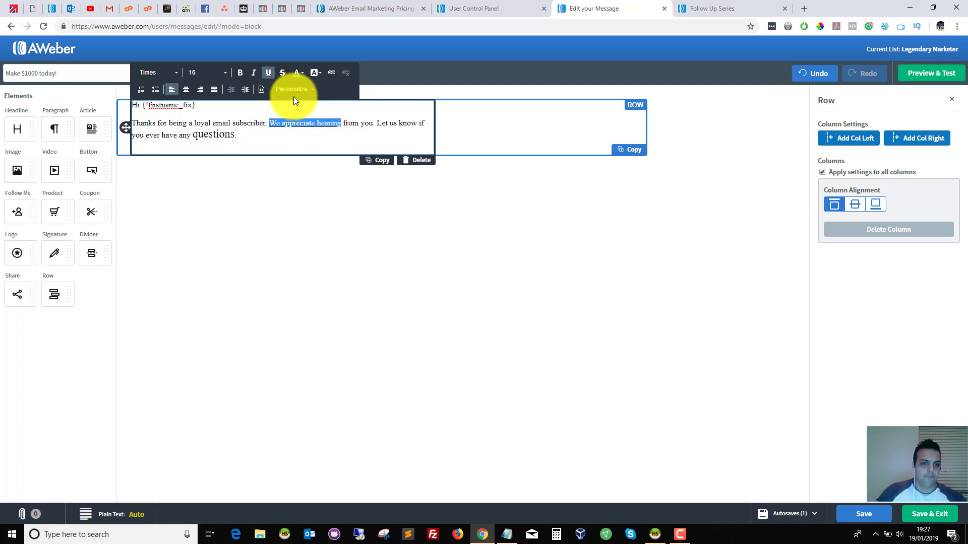
{"action": "left_click", "coordinate": [271, 74]}
{"action": "left_click", "coordinate": [338, 133]}
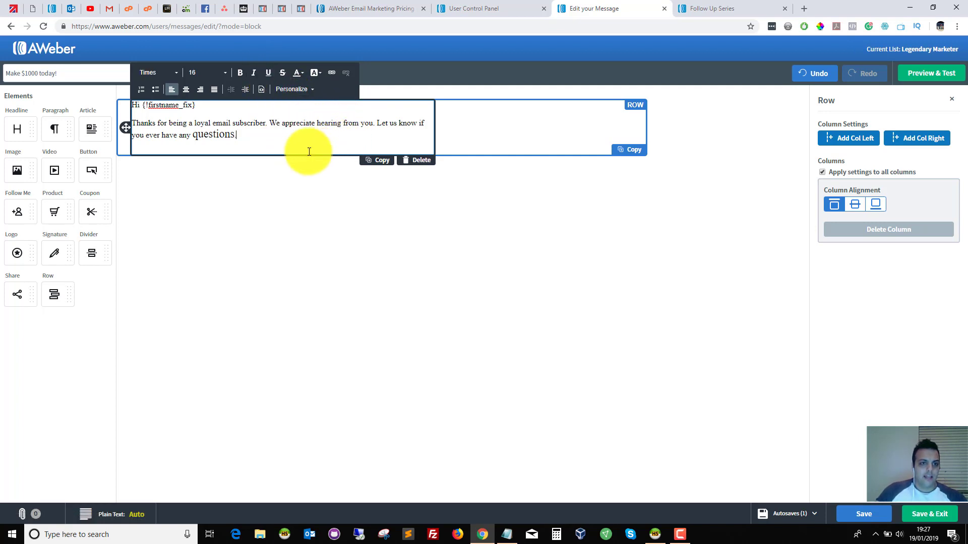
Italicize the word "questions" and remove the italics again.
{"action": "double_click", "coordinate": [218, 135]}
{"action": "left_click", "coordinate": [253, 73]}
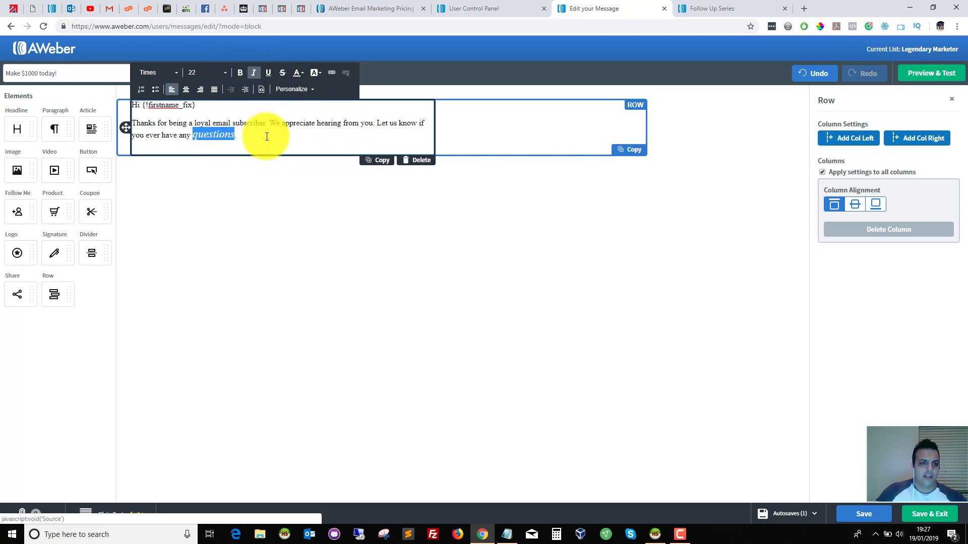
{"action": "left_click", "coordinate": [273, 148]}
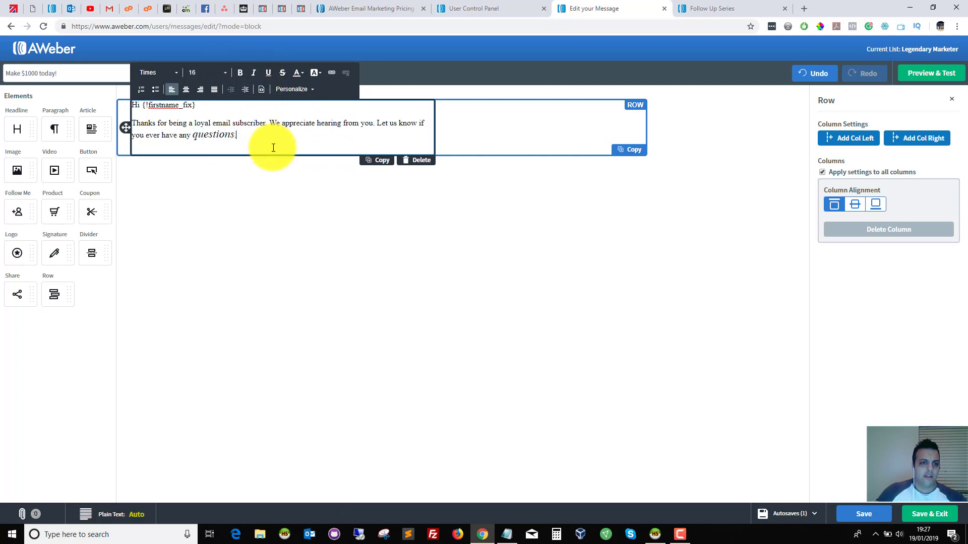
{"action": "double_click", "coordinate": [195, 136]}
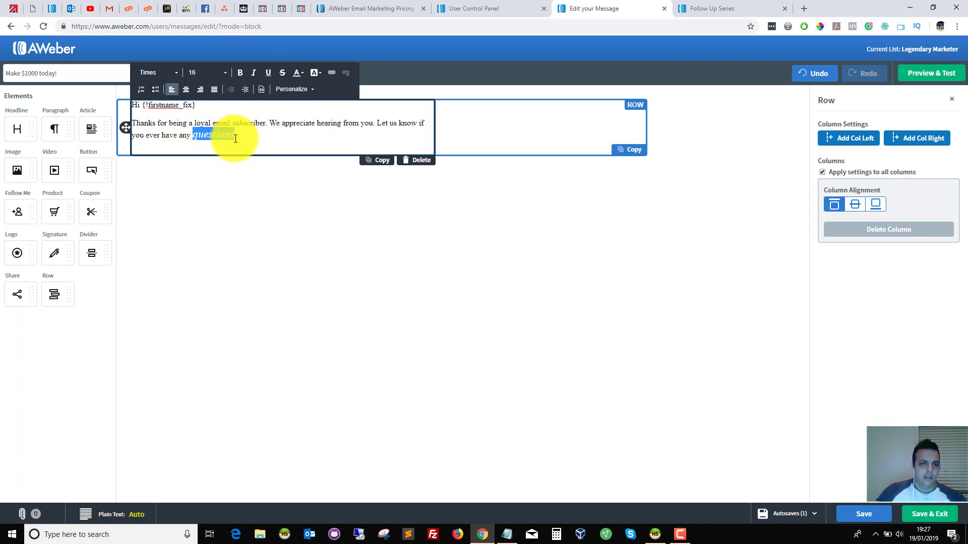
{"action": "left_click", "coordinate": [255, 76]}
{"action": "left_click", "coordinate": [291, 147]}
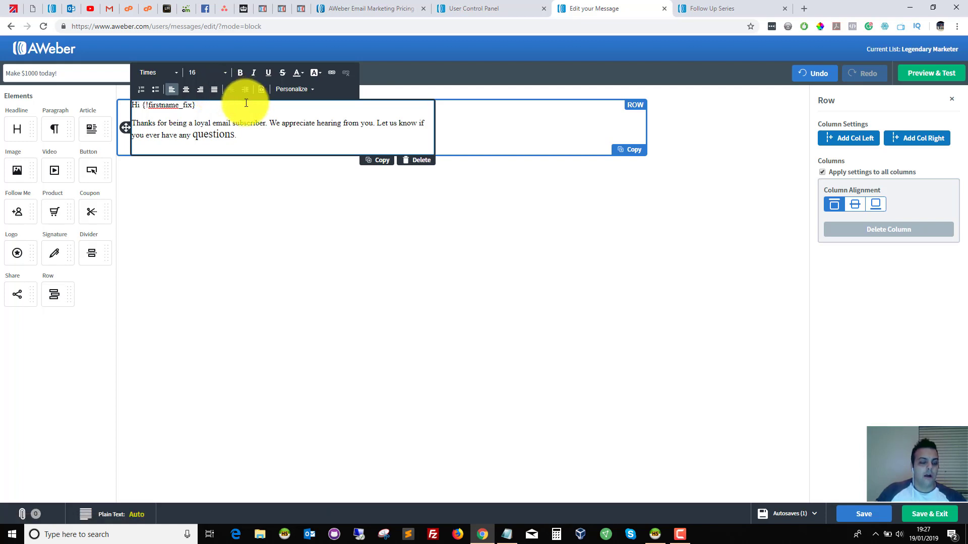
{"action": "type", "text": "."}
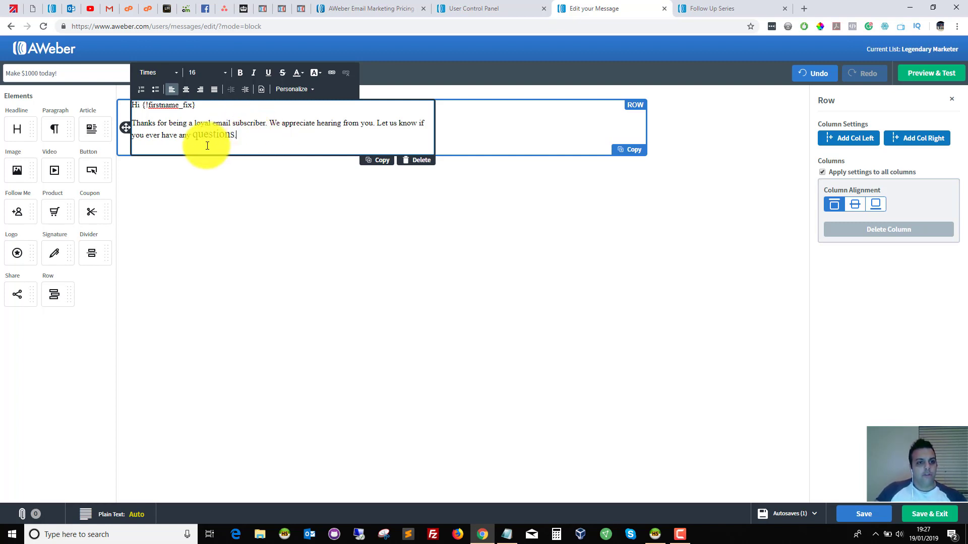
Start a URL link on the word "questions", keeping that word as the display text.
{"action": "left_click_drag", "start_coordinate": [193, 135], "coordinate": [235, 134]}
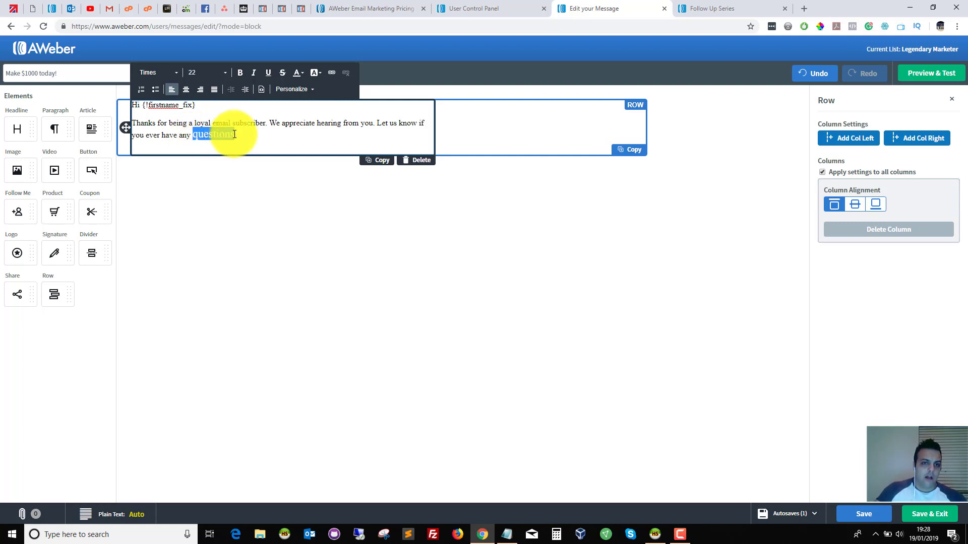
{"action": "left_click", "coordinate": [333, 77]}
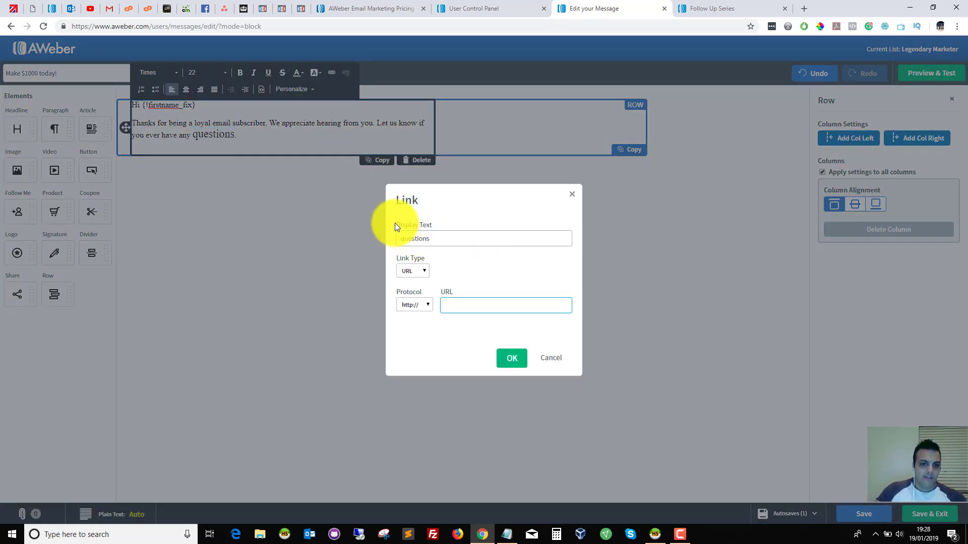
{"action": "left_click_drag", "start_coordinate": [395, 224], "coordinate": [434, 241]}
{"action": "left_click", "coordinate": [403, 238]}
{"action": "left_click", "coordinate": [447, 242]}
{"action": "left_click", "coordinate": [427, 241]}
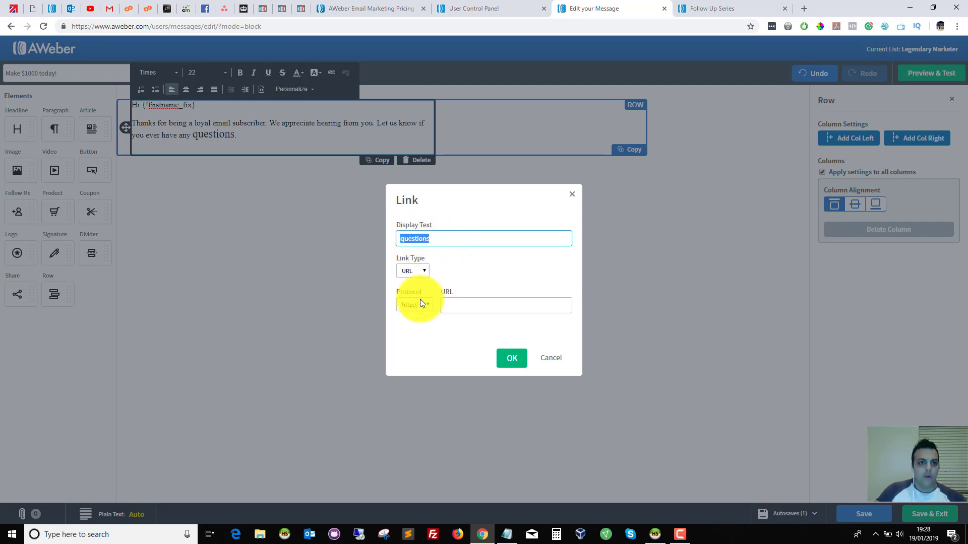
{"action": "left_click", "coordinate": [450, 305]}
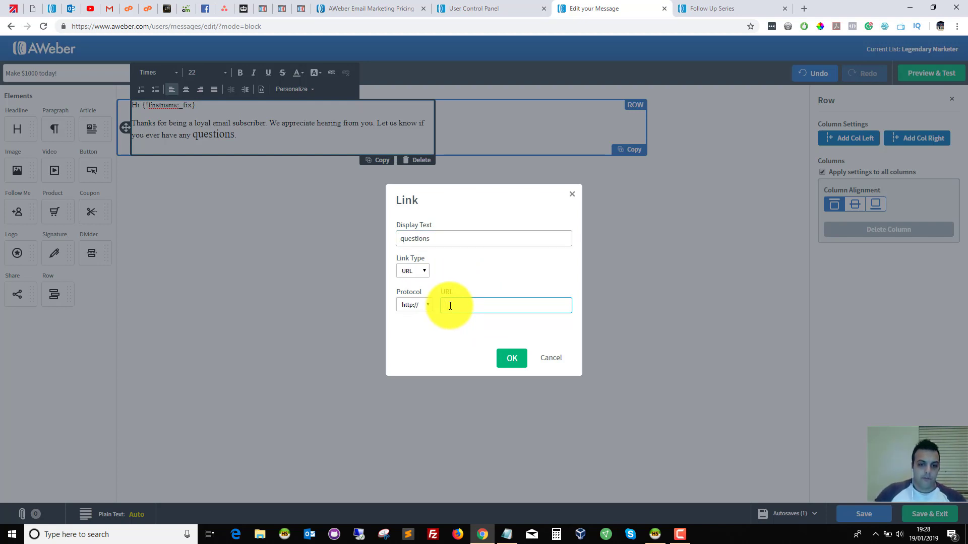
{"action": "left_click", "coordinate": [422, 304]}
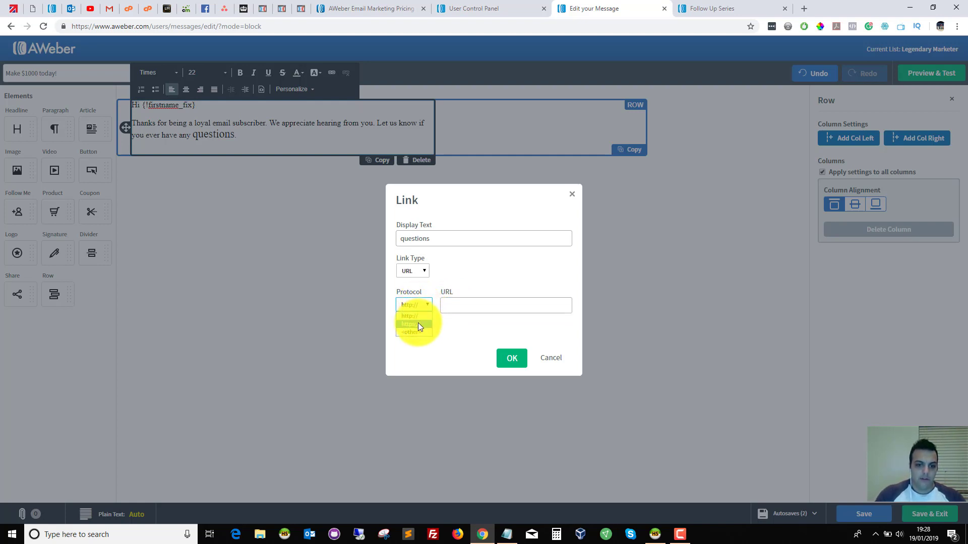
{"action": "left_click", "coordinate": [418, 324]}
{"action": "left_click", "coordinate": [446, 304]}
{"action": "type", "text": "w"}
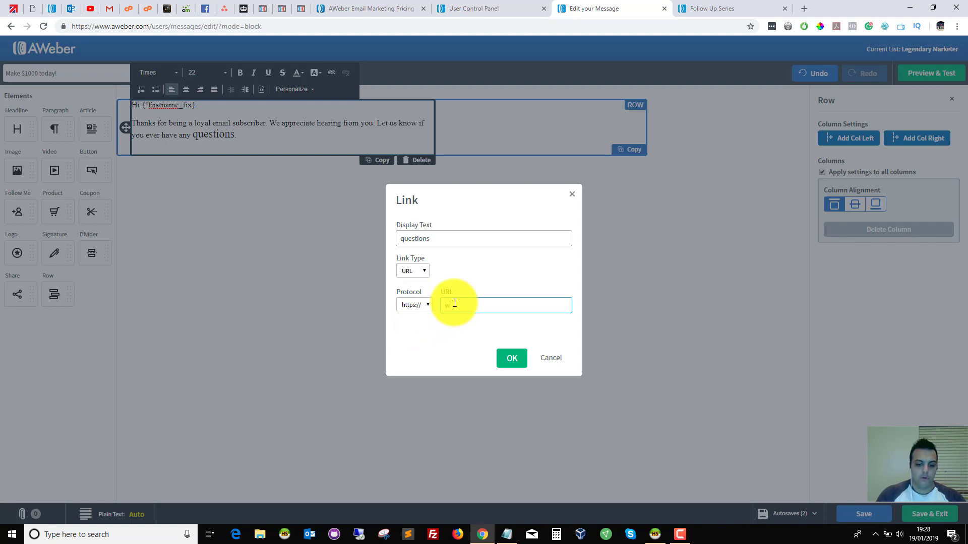
{"action": "type", "text": "ww.google.com"}
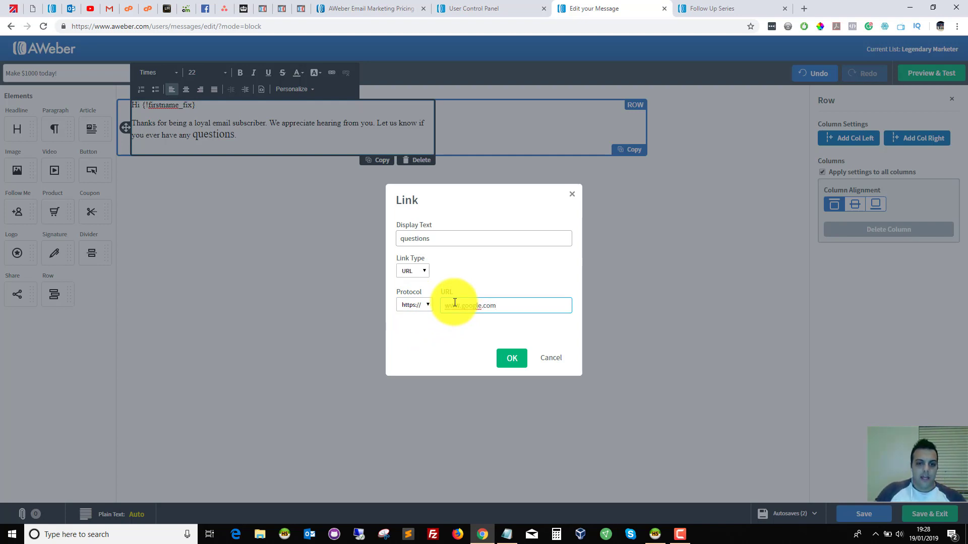
{"action": "left_click", "coordinate": [467, 319]}
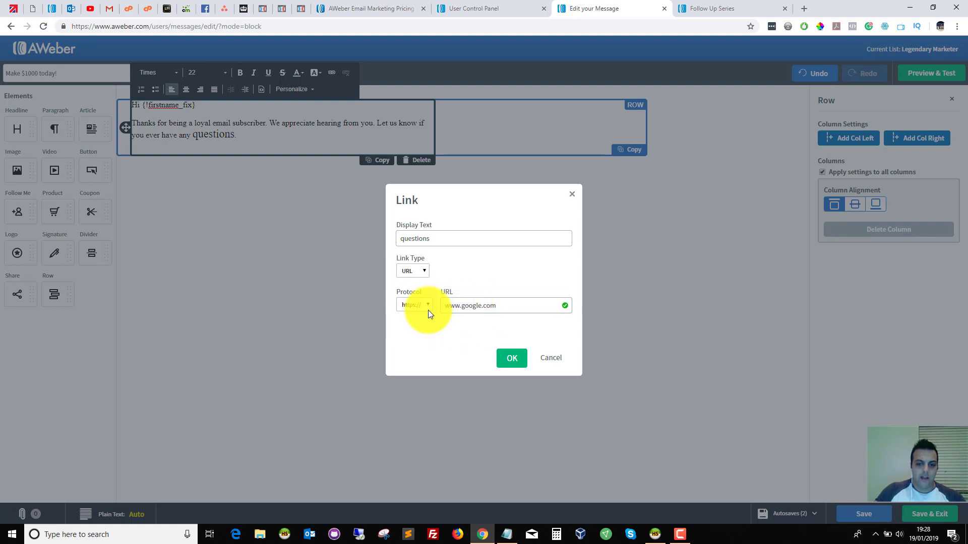
Check the entered link address and apply the link to the word "questions".
{"action": "left_click", "coordinate": [566, 313]}
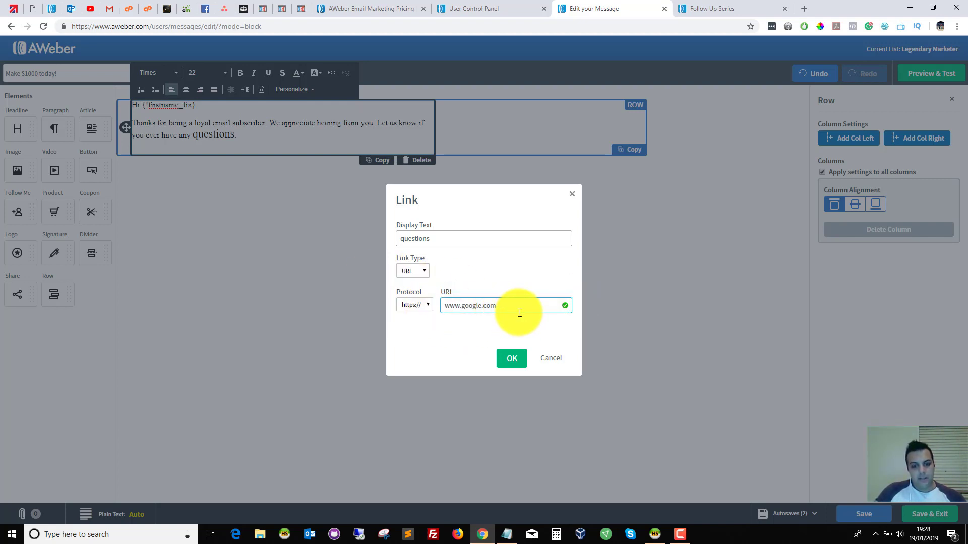
{"action": "left_click", "coordinate": [565, 306]}
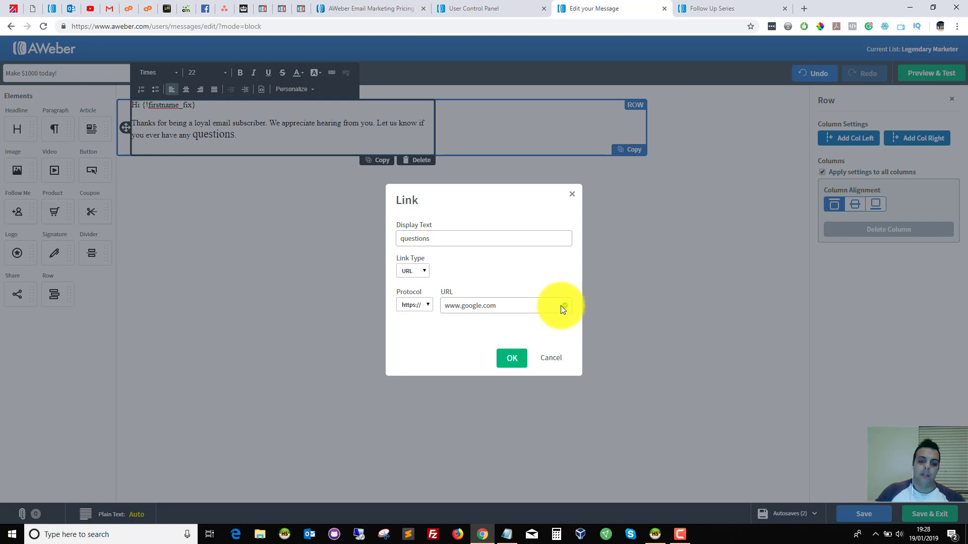
{"action": "left_click", "coordinate": [560, 307]}
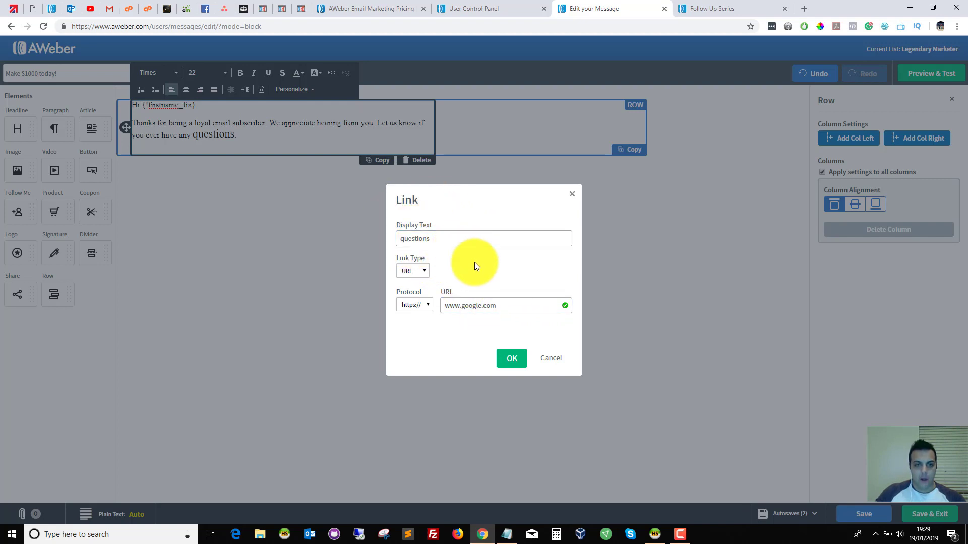
{"action": "left_click", "coordinate": [512, 359]}
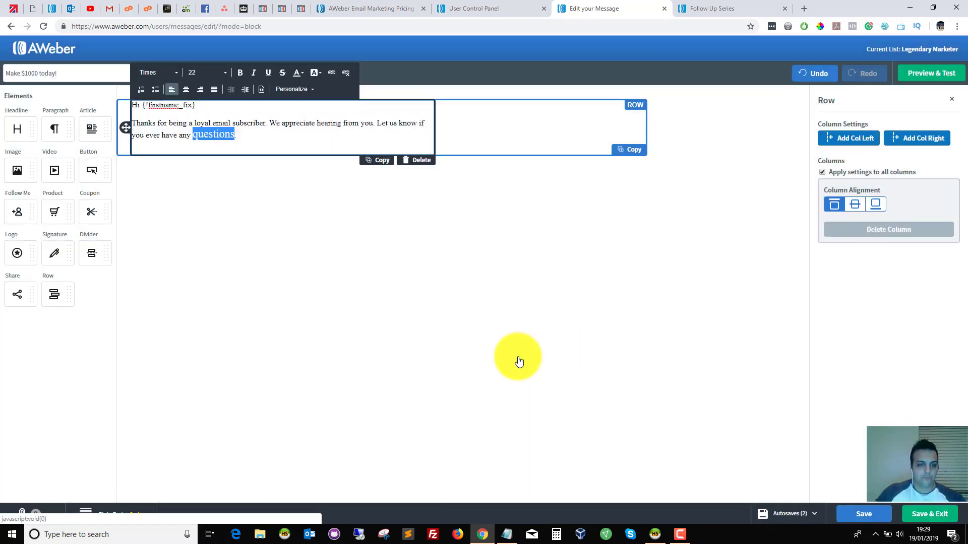
{"action": "left_click", "coordinate": [285, 174]}
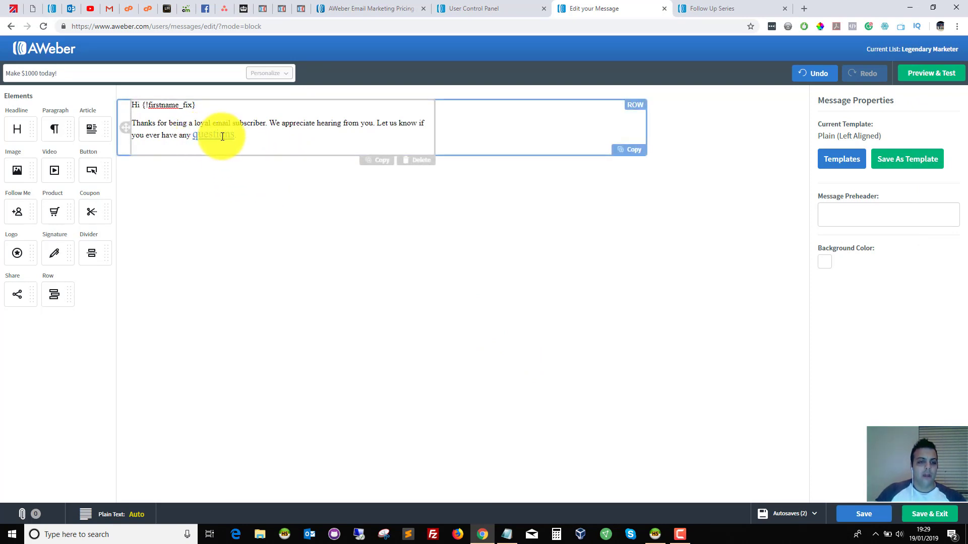
{"action": "left_click", "coordinate": [238, 137]}
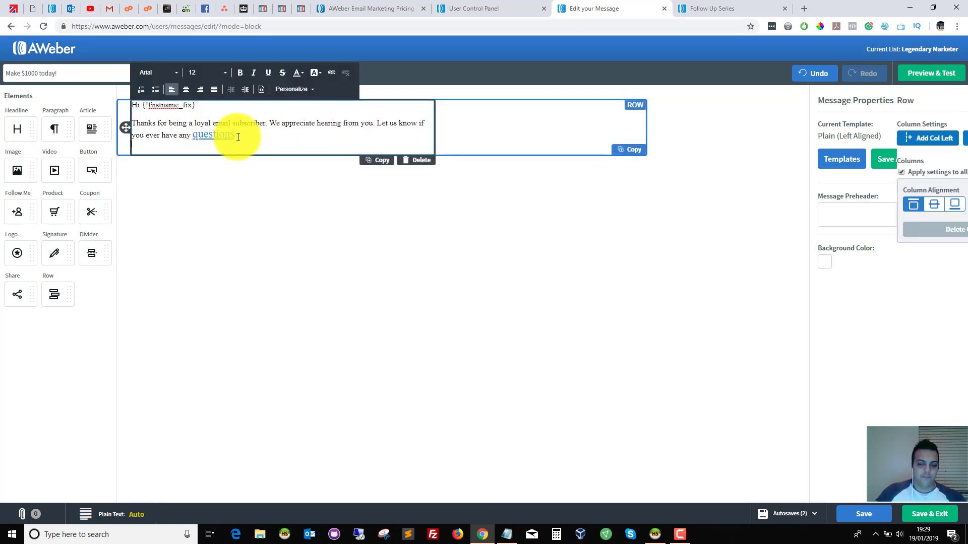
{"action": "left_click_drag", "start_coordinate": [235, 135], "coordinate": [191, 135]}
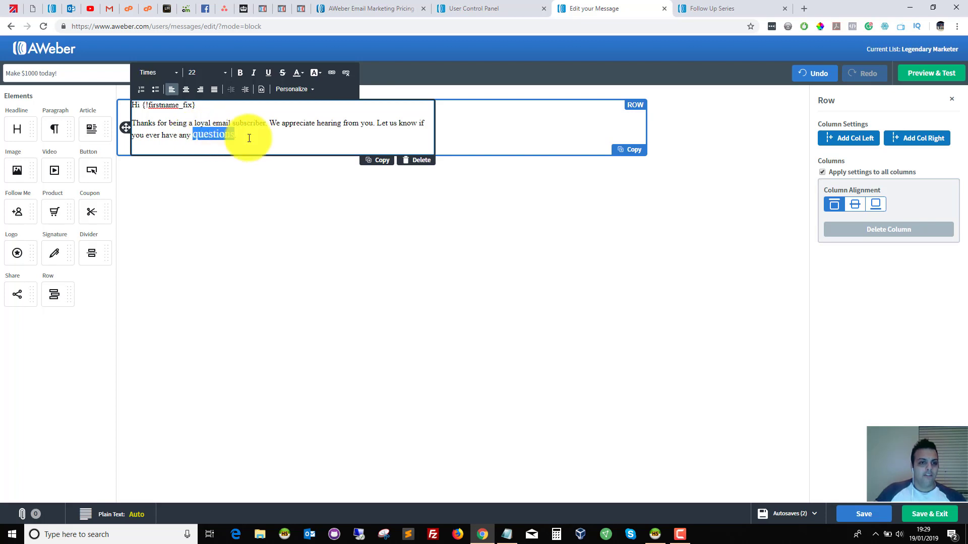
{"action": "left_click", "coordinate": [233, 136]}
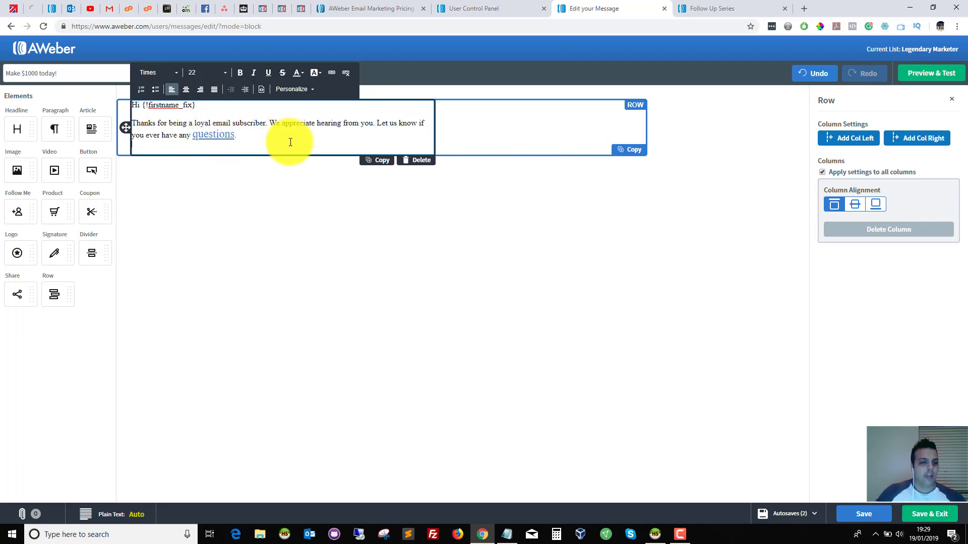
{"action": "double_click", "coordinate": [213, 135]}
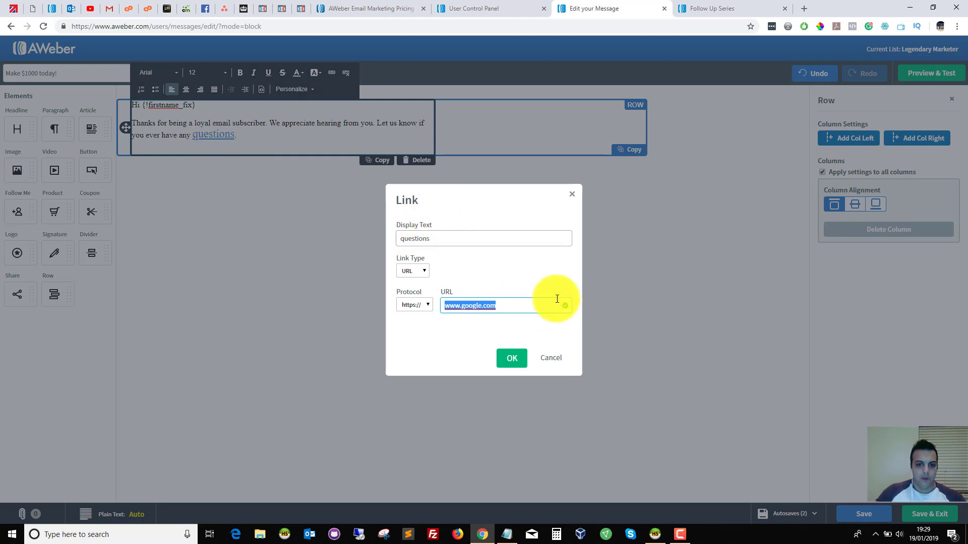
{"action": "left_click", "coordinate": [497, 306]}
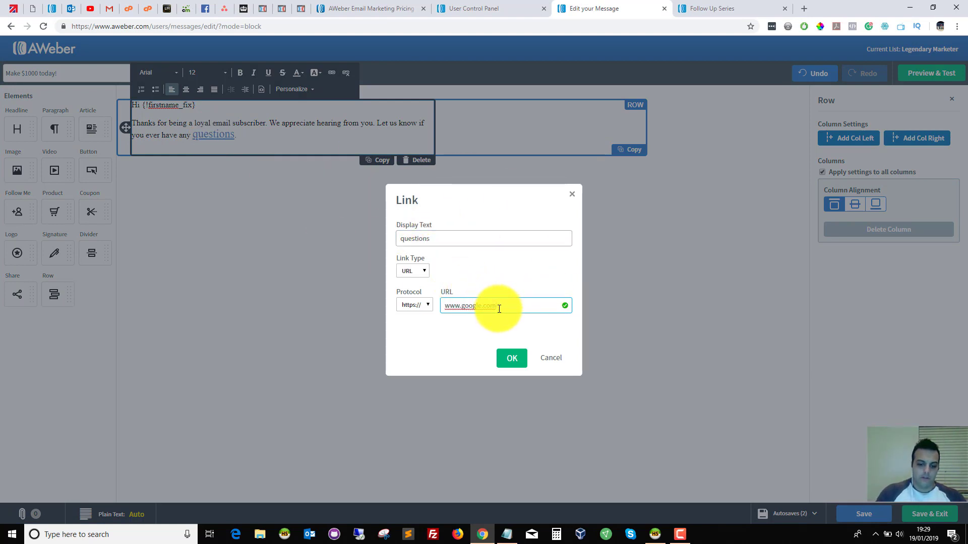
{"action": "key", "text": "BackSpace"}
{"action": "type", "text": ".uk"}
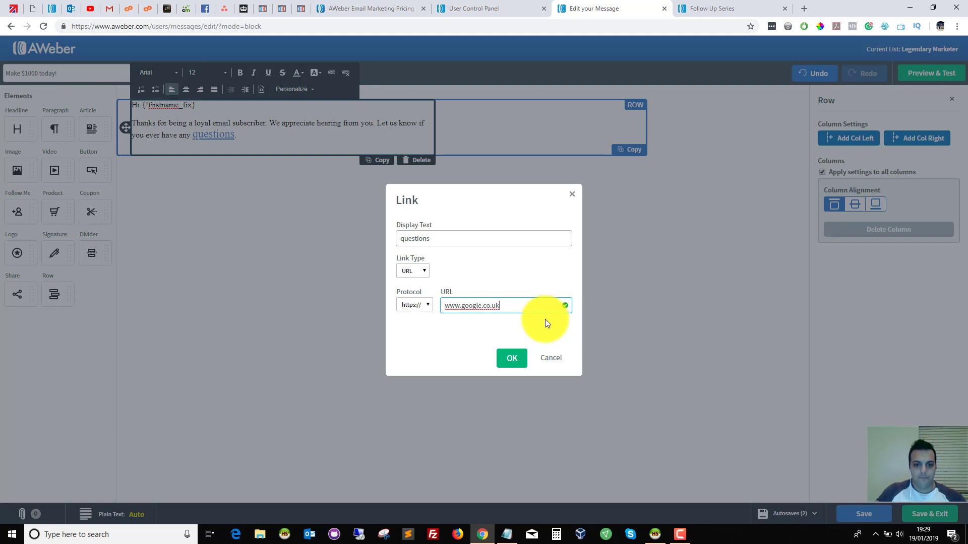
{"action": "double_click", "coordinate": [452, 309]}
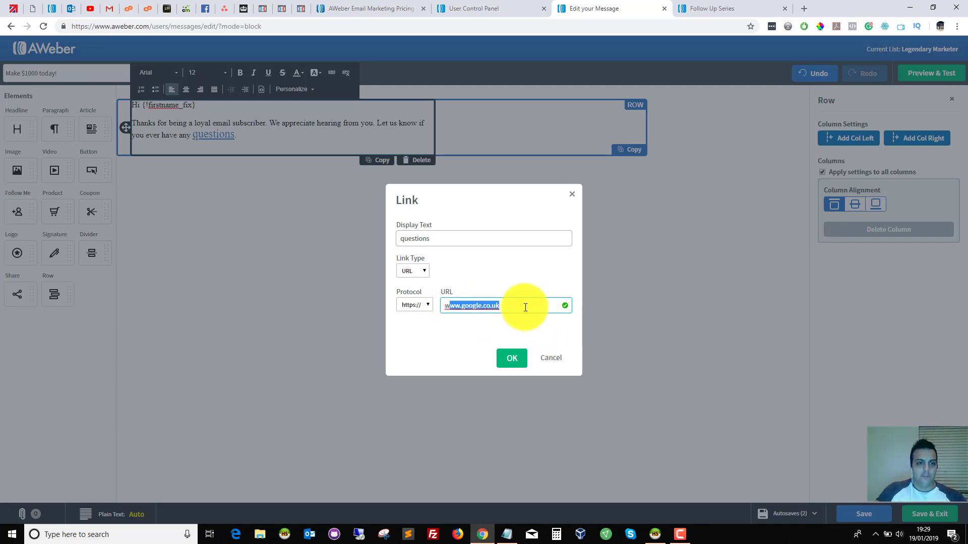
{"action": "left_click", "coordinate": [512, 358]}
{"action": "left_click", "coordinate": [346, 259]}
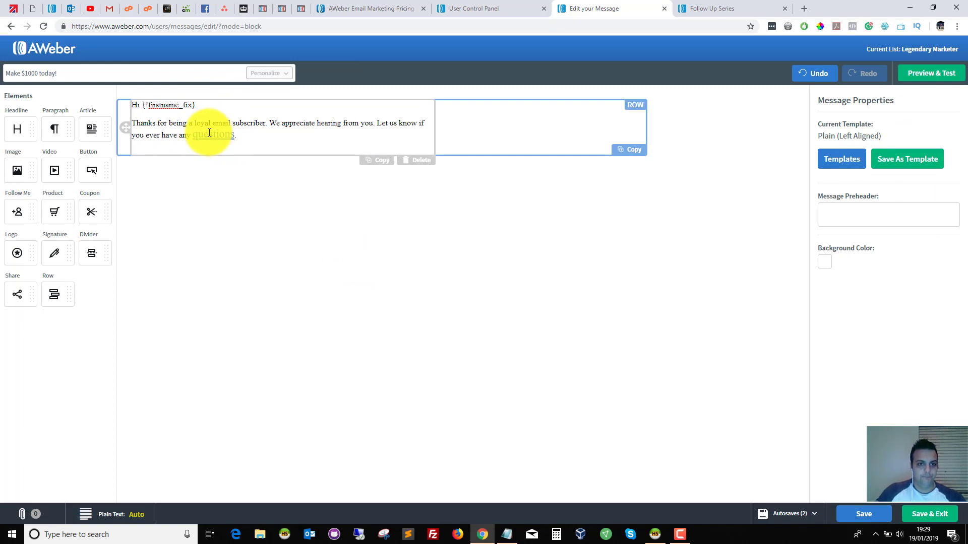
Remove the hyperlink from the word "questions" with Unlink.
{"action": "left_click", "coordinate": [244, 136]}
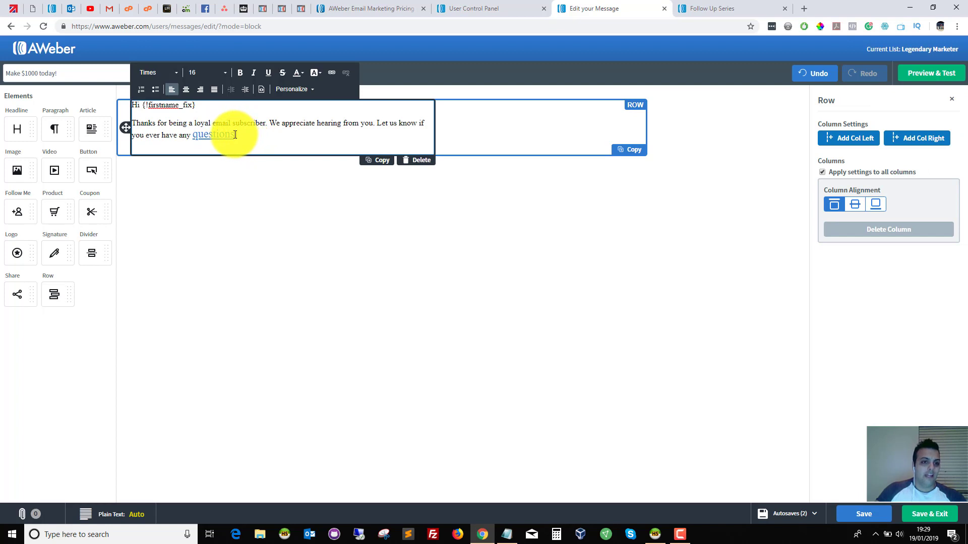
{"action": "left_click_drag", "start_coordinate": [235, 134], "coordinate": [194, 136]}
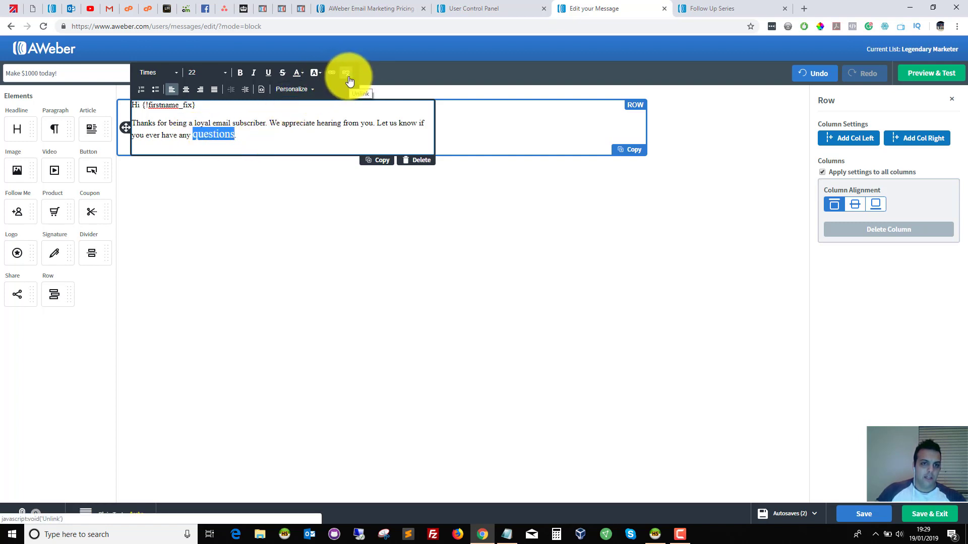
{"action": "left_click", "coordinate": [273, 143]}
{"action": "double_click", "coordinate": [193, 136]}
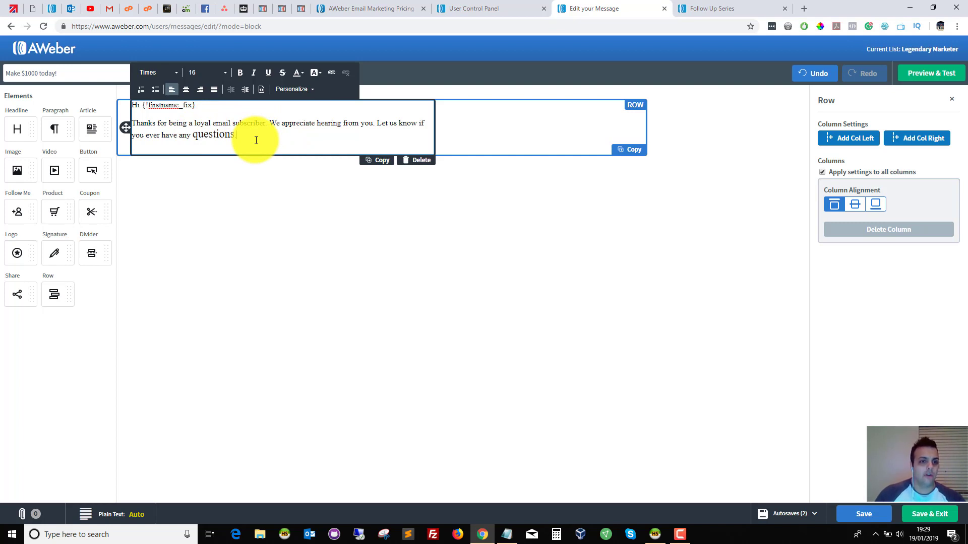
Start a numbered list below the message paragraph with the entries "first item" and "second item".
{"action": "key", "text": "Return"}
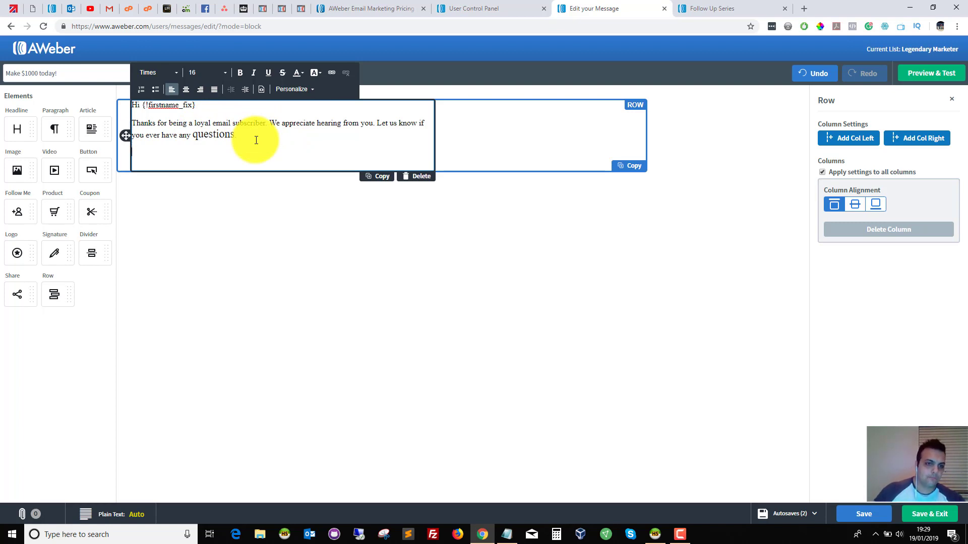
{"action": "key", "text": "Return"}
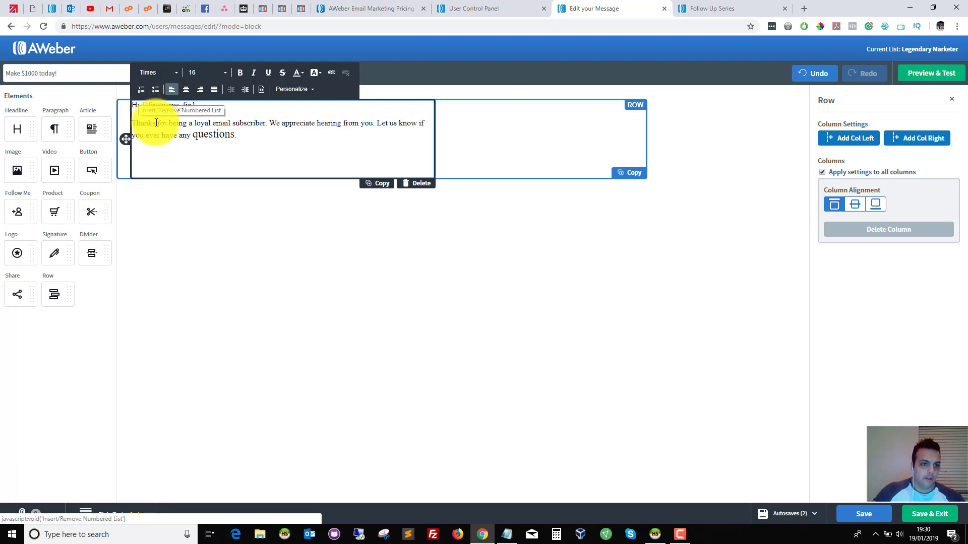
{"action": "left_click", "coordinate": [140, 153]}
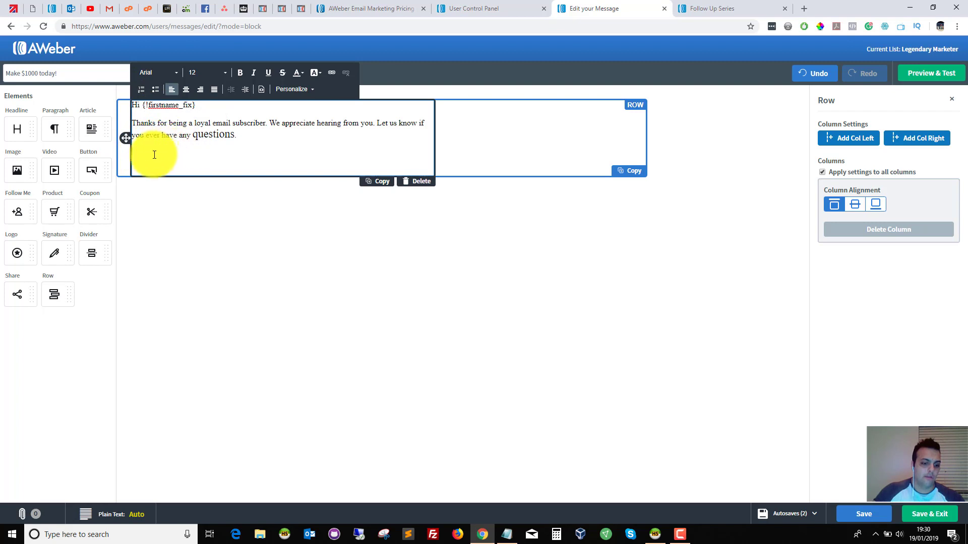
{"action": "type", "text": "aa"}
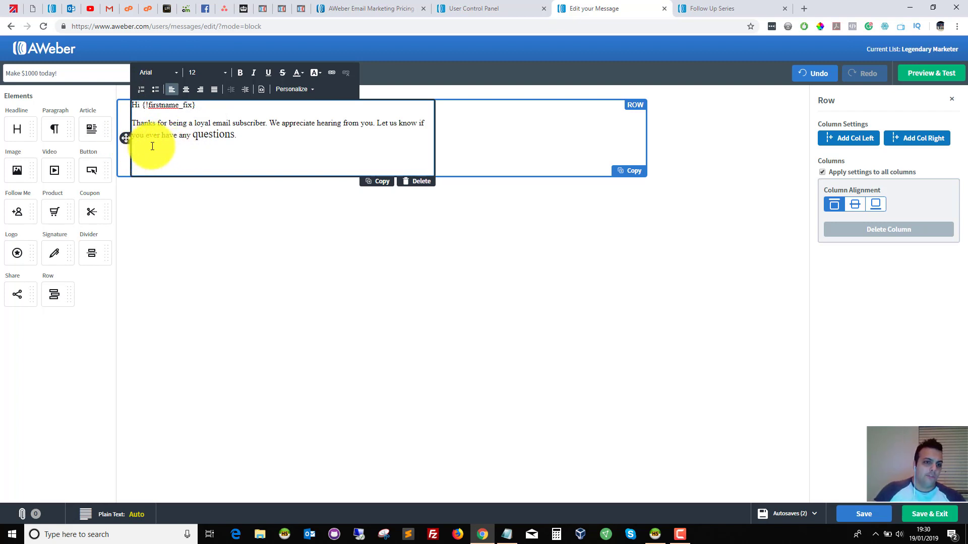
{"action": "left_click", "coordinate": [141, 91]}
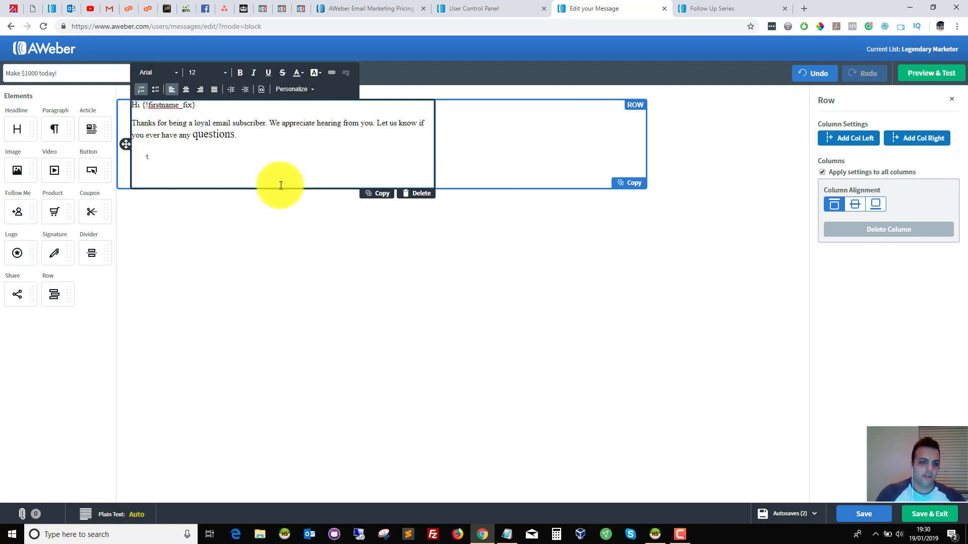
{"action": "type", "text": "first item"}
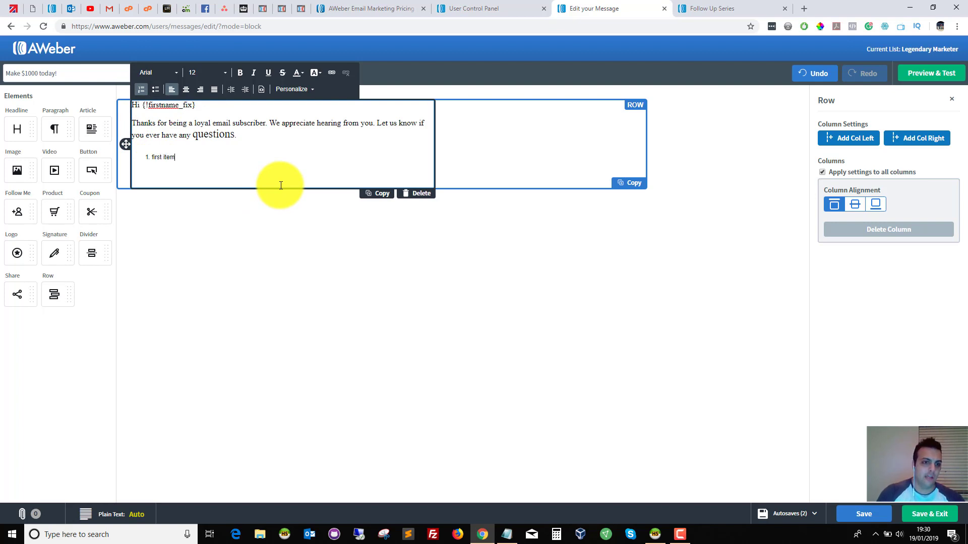
{"action": "key", "text": "Return"}
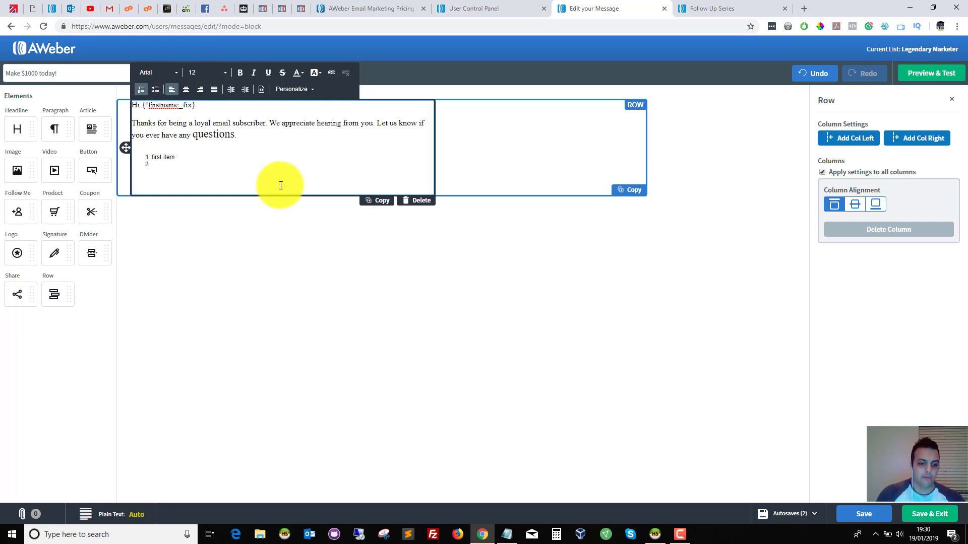
{"action": "type", "text": "seconf "}
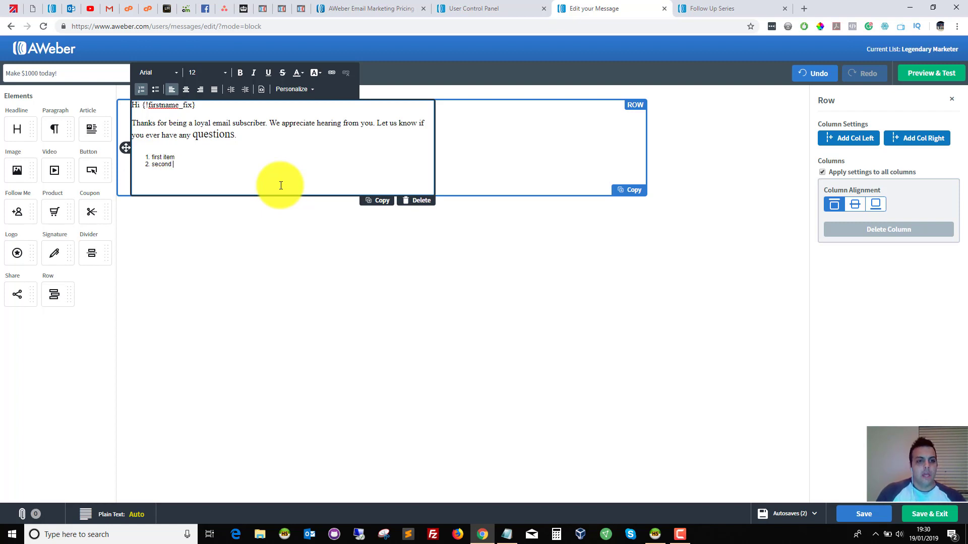
{"action": "type", "text": "item"}
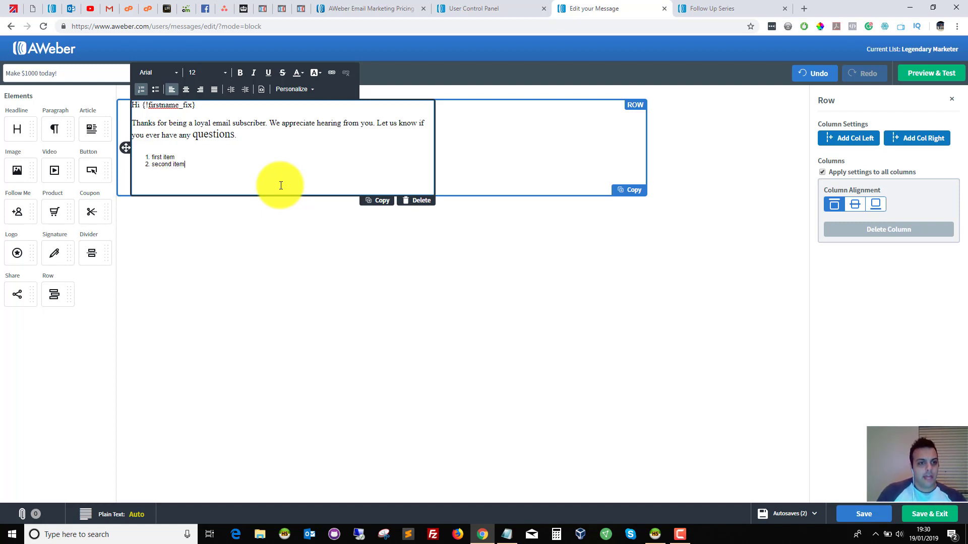
End the numbered list and add the plain text line "typing" beneath it.
{"action": "key", "text": "Return"}
{"action": "key", "text": "Return"}
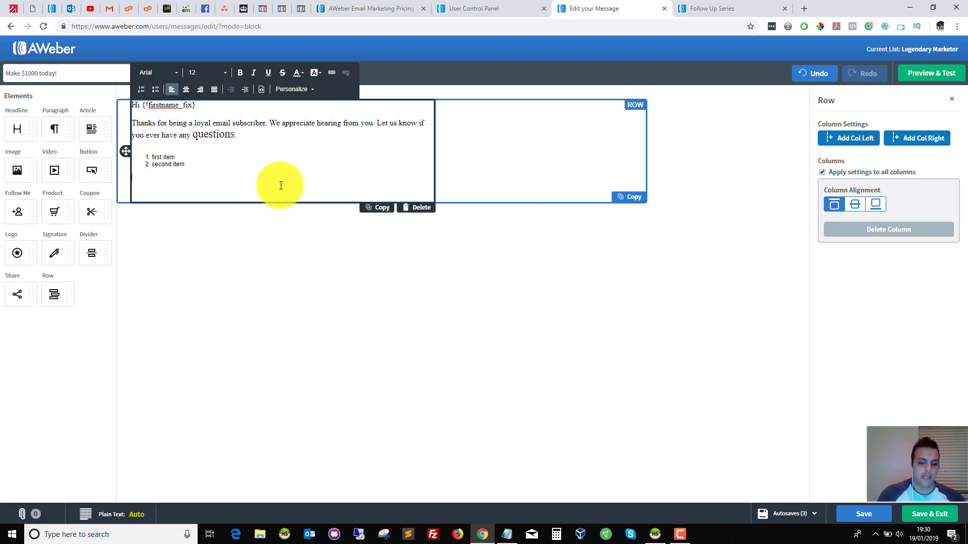
{"action": "type", "text": "typi"}
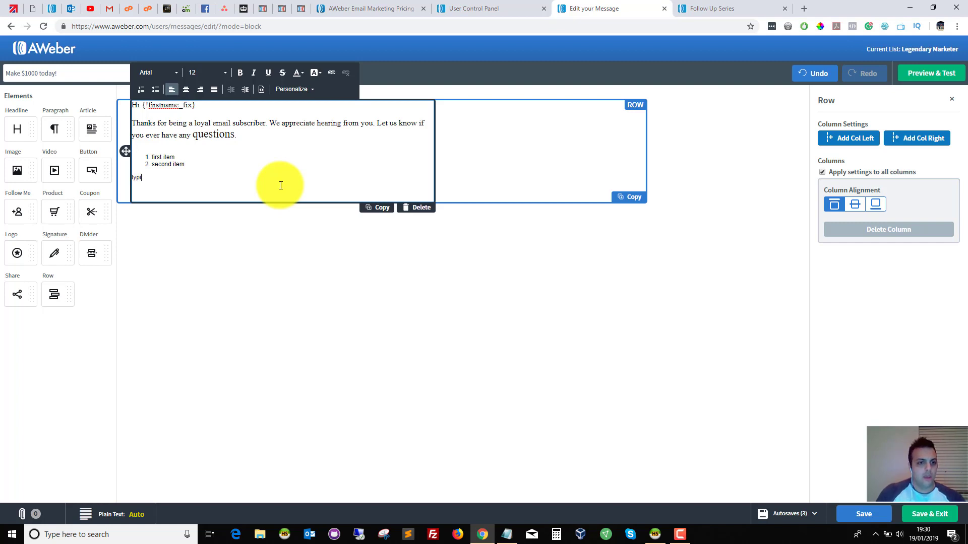
{"action": "type", "text": "ng"}
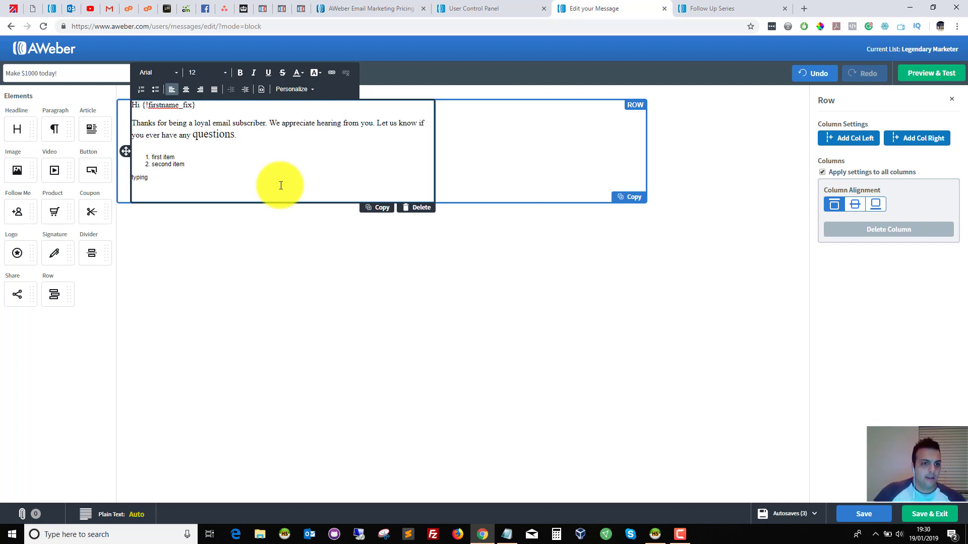
{"action": "key", "text": "Return"}
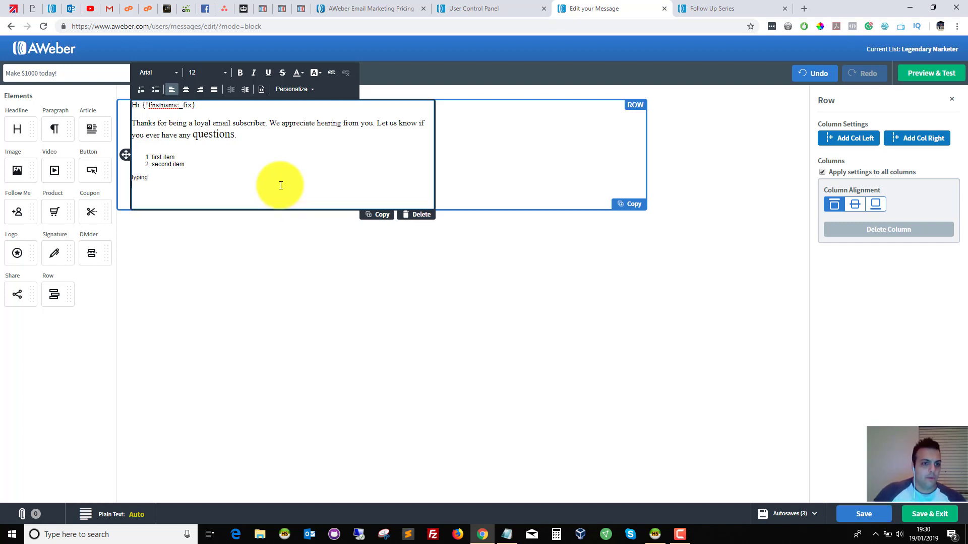
Add "third item" to the end of the numbered list and remove the extra blank line below it.
{"action": "left_click", "coordinate": [186, 165]}
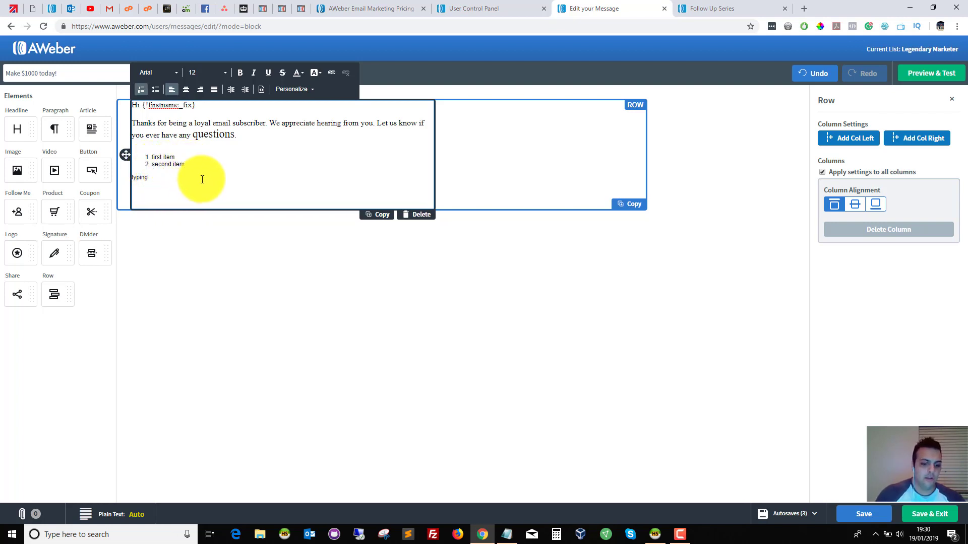
{"action": "key", "text": "Return"}
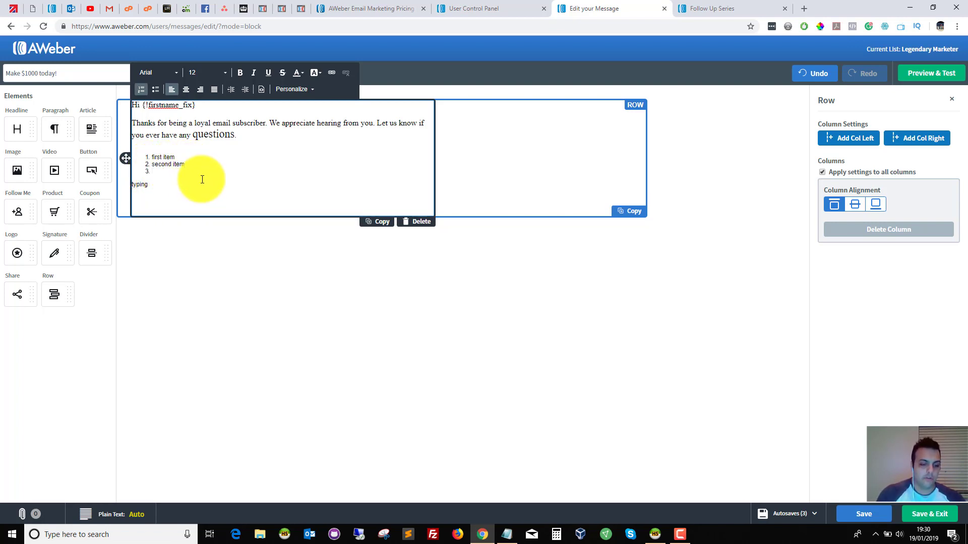
{"action": "type", "text": "third"}
{"action": "key", "text": "Return"}
{"action": "key", "text": "Return"}
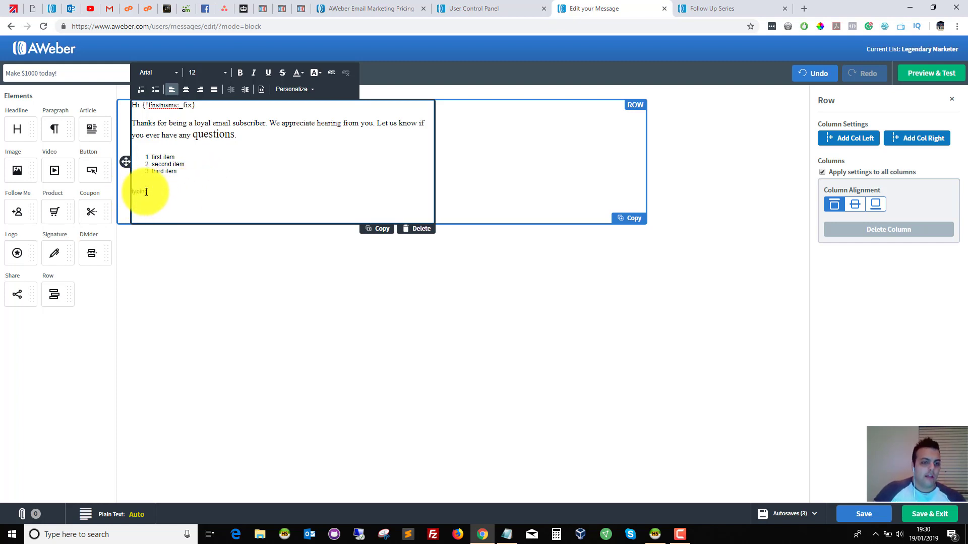
{"action": "key", "text": "Delete"}
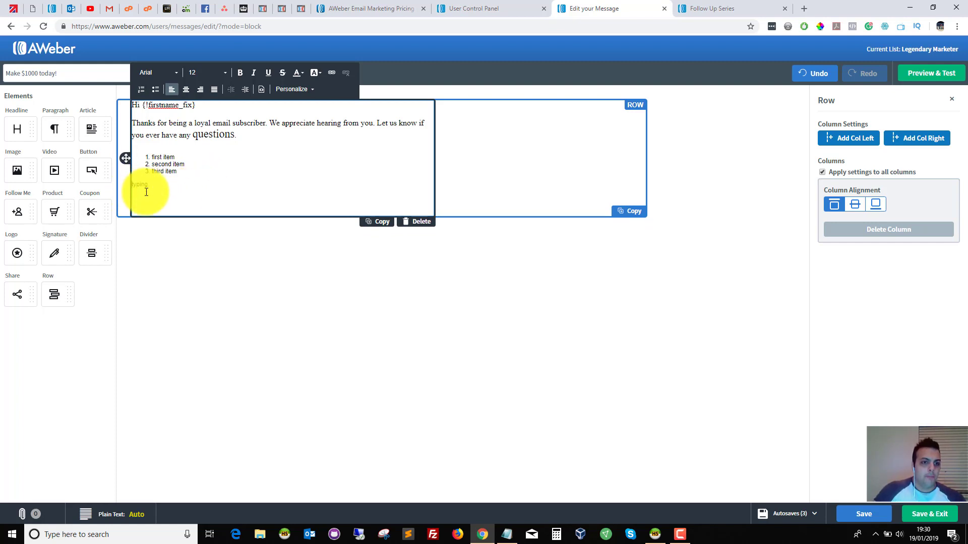
Create a bulleted list below the "typing" line with the entries "First item", "Second" and "Third item".
{"action": "left_click", "coordinate": [142, 156]}
{"action": "left_click_drag", "start_coordinate": [143, 156], "coordinate": [183, 170]}
{"action": "left_click", "coordinate": [172, 188]}
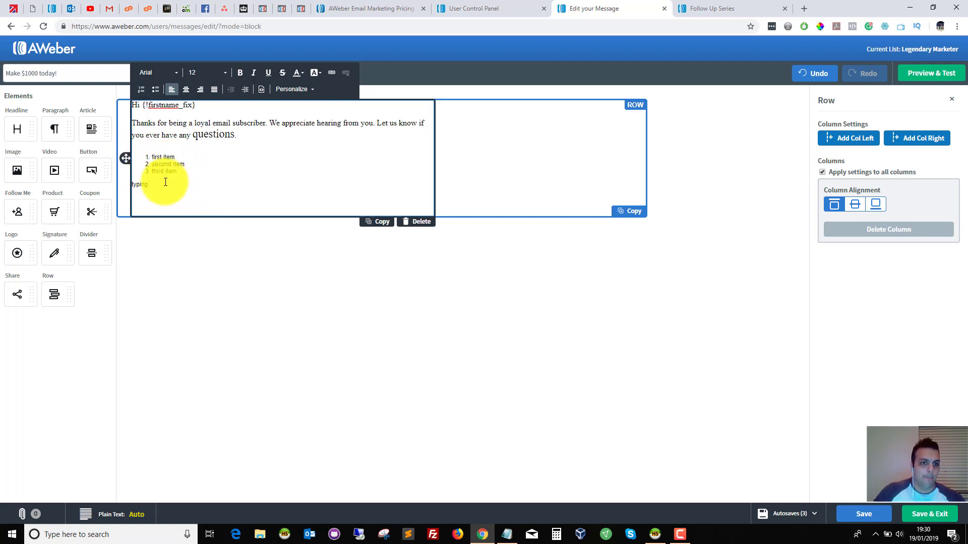
{"action": "key", "text": "Return"}
{"action": "key", "text": "Return"}
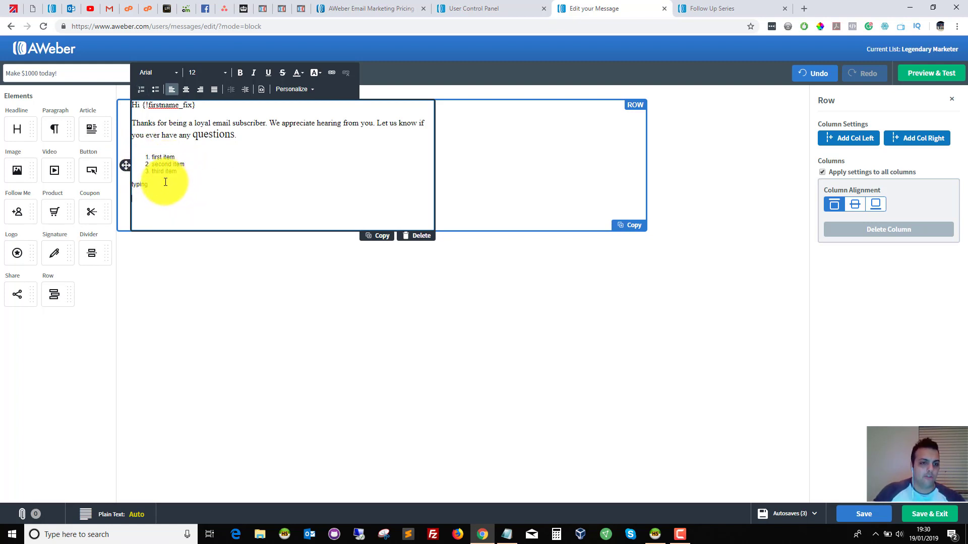
{"action": "left_click", "coordinate": [157, 94]}
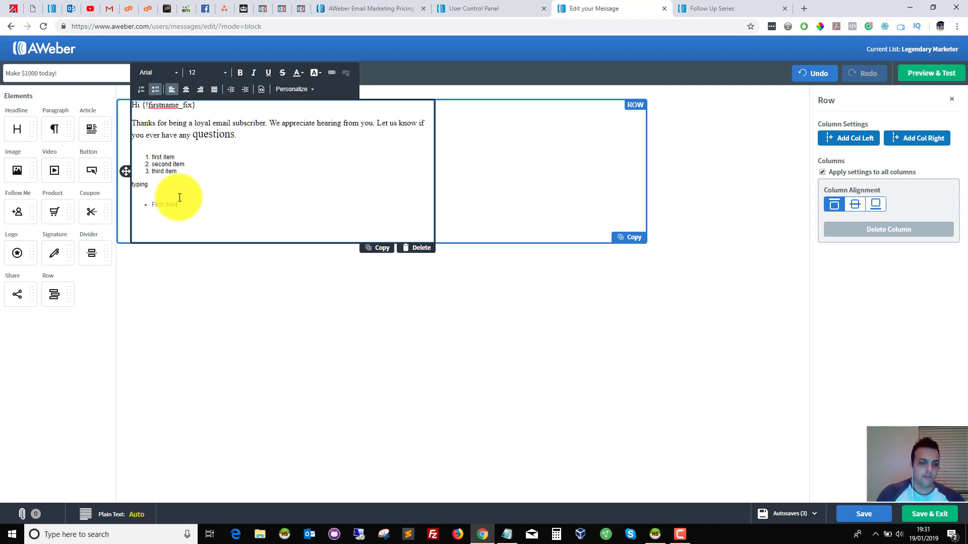
{"action": "key", "text": "Return"}
{"action": "type", "text": "Second"}
{"action": "key", "text": "Return"}
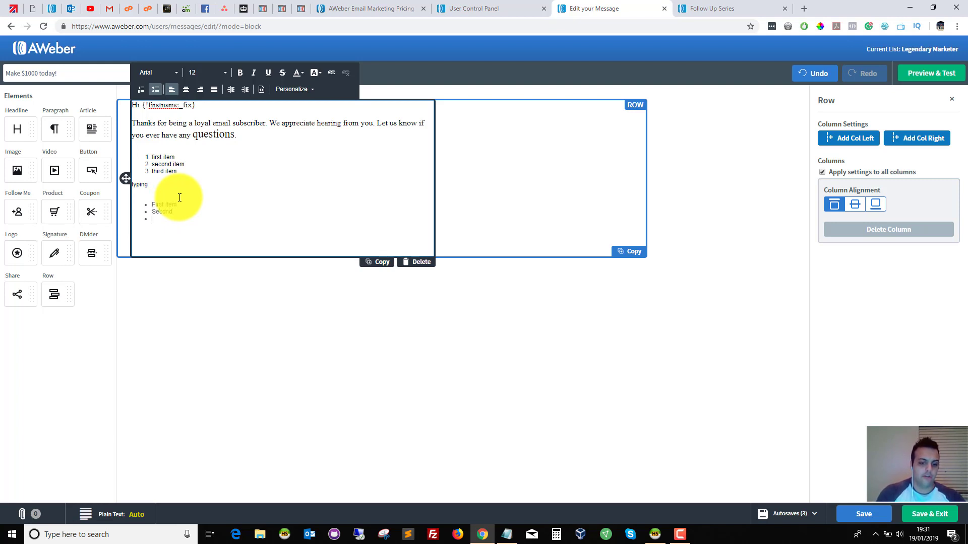
{"action": "type", "text": "Third item"}
End the bulleted list and add the plain text line "Typing" beneath it.
{"action": "key", "text": "Return"}
{"action": "key", "text": "Return"}
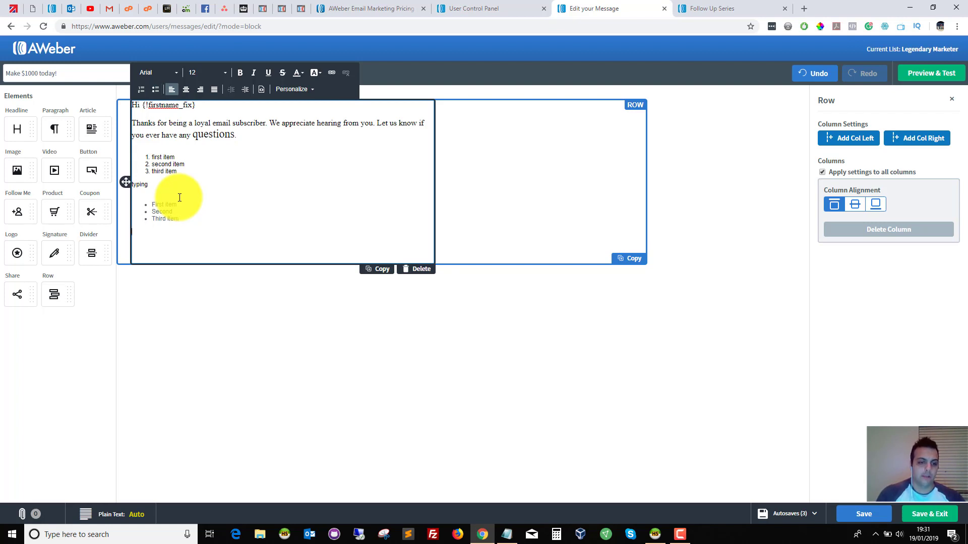
{"action": "type", "text": "Typing"}
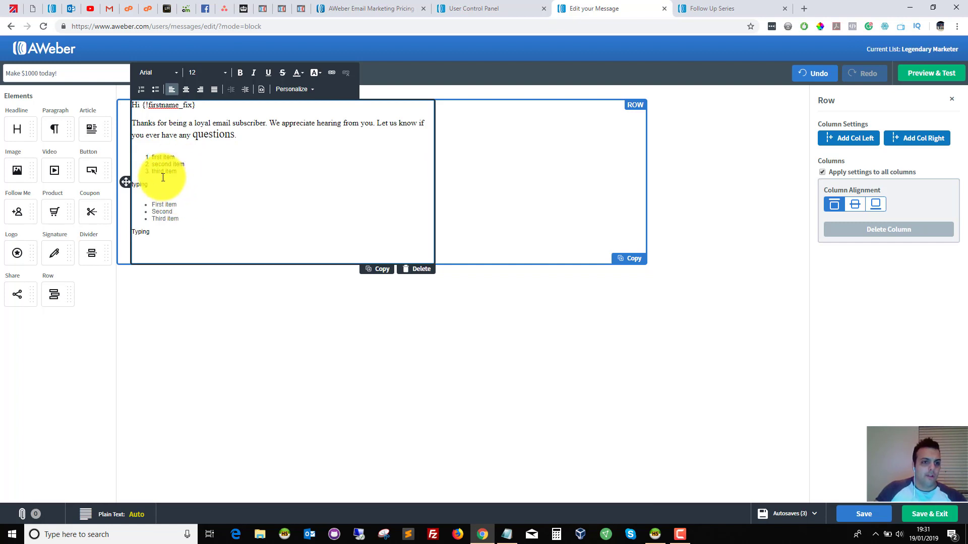
Try justified and then centred alignment on the "Thanks for being a loyal email subscriber" paragraph.
{"action": "left_click_drag", "start_coordinate": [140, 161], "coordinate": [141, 155]}
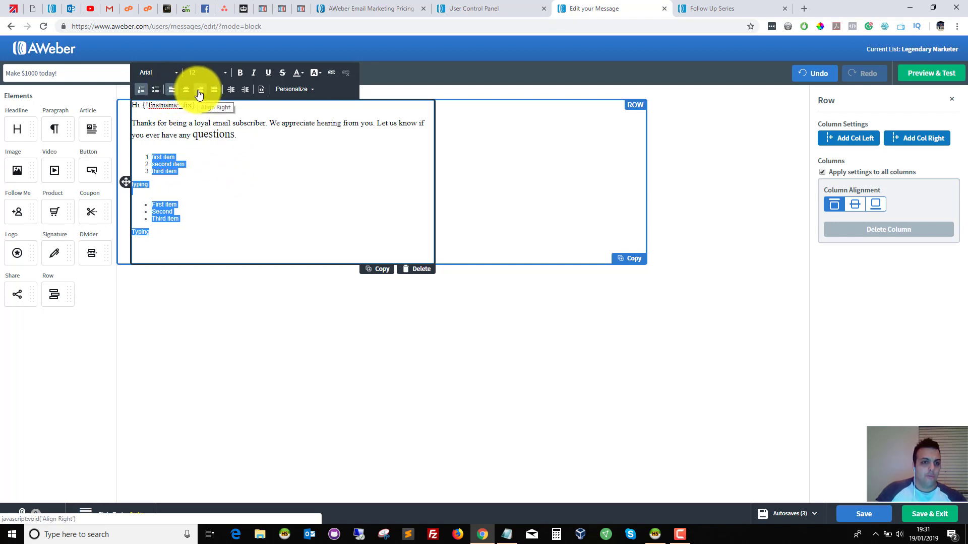
{"action": "left_click", "coordinate": [204, 199]}
{"action": "left_click_drag", "start_coordinate": [249, 138], "coordinate": [130, 120]}
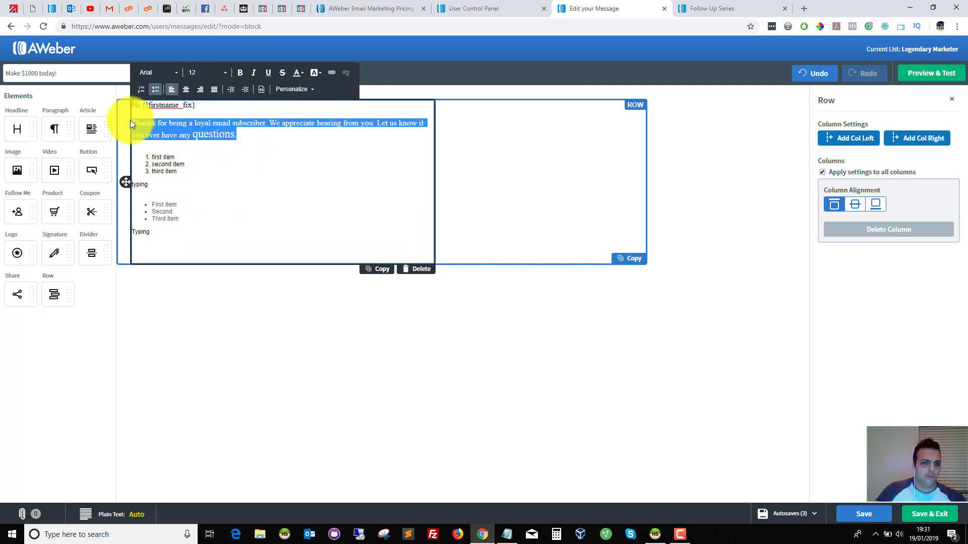
{"action": "left_click", "coordinate": [212, 94]}
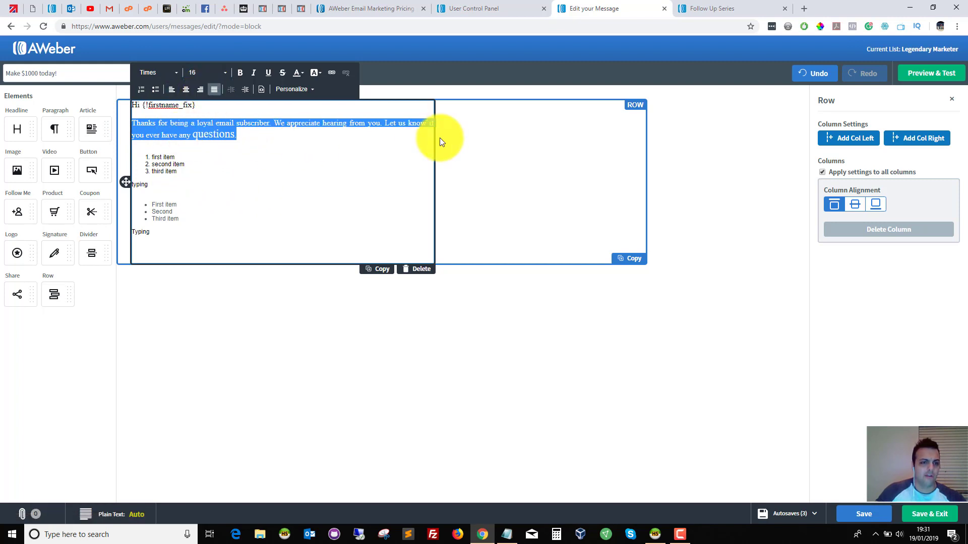
{"action": "left_click", "coordinate": [187, 95]}
{"action": "left_click", "coordinate": [324, 177]}
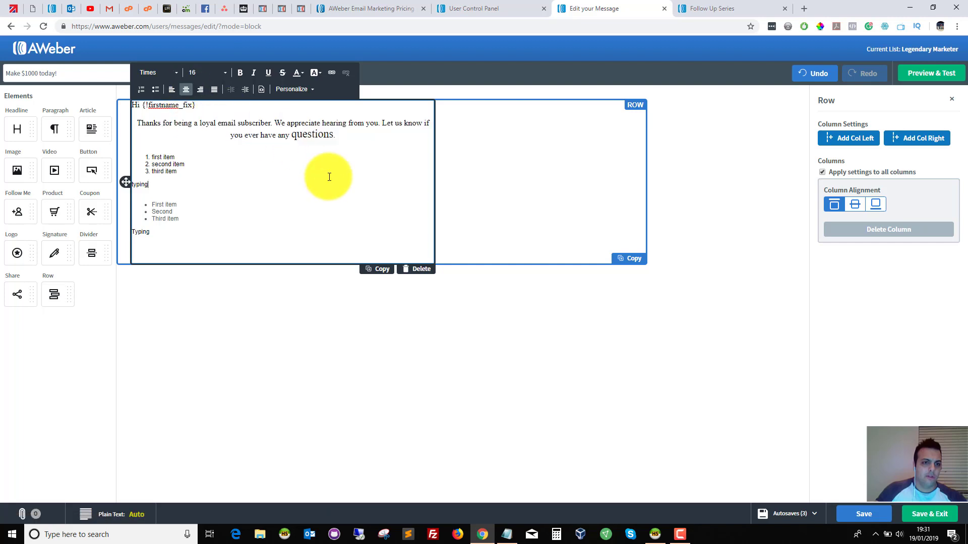
Align the "Thanks for being a loyal email subscriber" paragraph to the left and leave the text block.
{"action": "left_click_drag", "start_coordinate": [343, 143], "coordinate": [131, 123]}
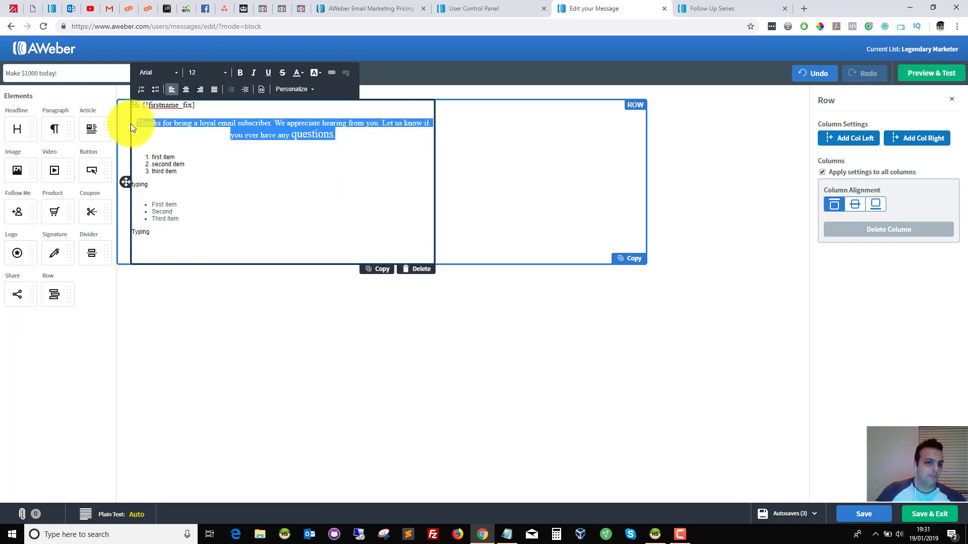
{"action": "left_click", "coordinate": [173, 93]}
{"action": "left_click", "coordinate": [259, 120]}
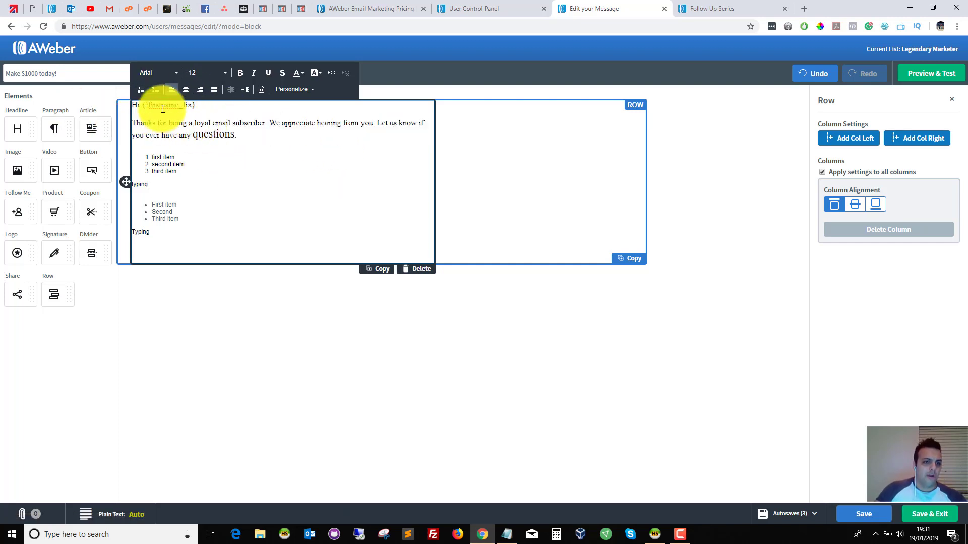
{"action": "left_click_drag", "start_coordinate": [236, 135], "coordinate": [117, 124]}
{"action": "left_click", "coordinate": [267, 152]}
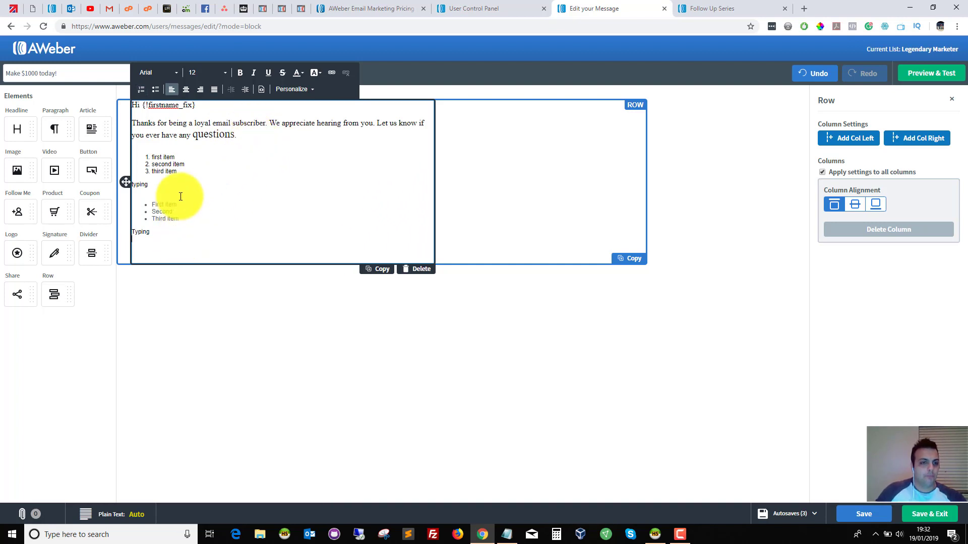
{"action": "left_click", "coordinate": [232, 251]}
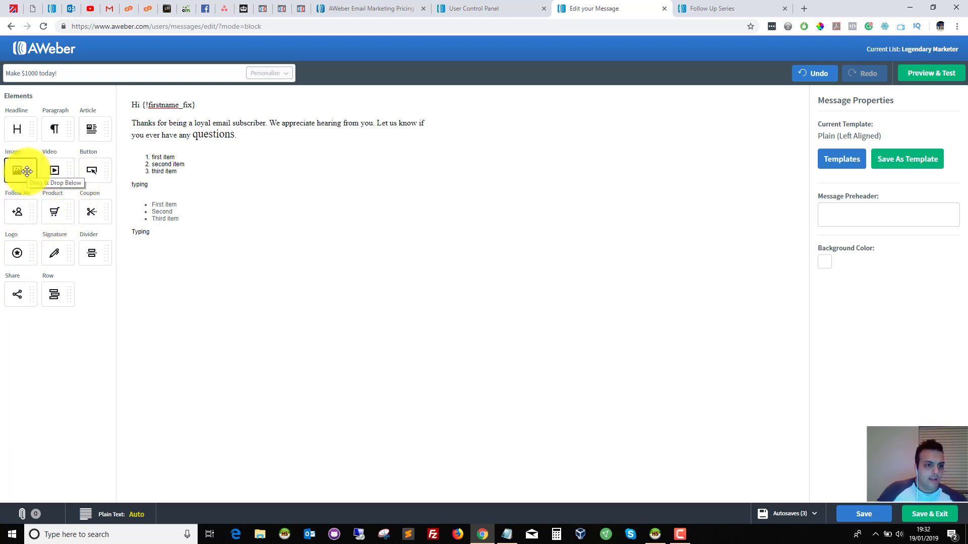
Add an image element below the text block and fill it with the stock photo of a laptop beside a black notebook.
{"action": "left_click_drag", "start_coordinate": [26, 170], "coordinate": [158, 206]}
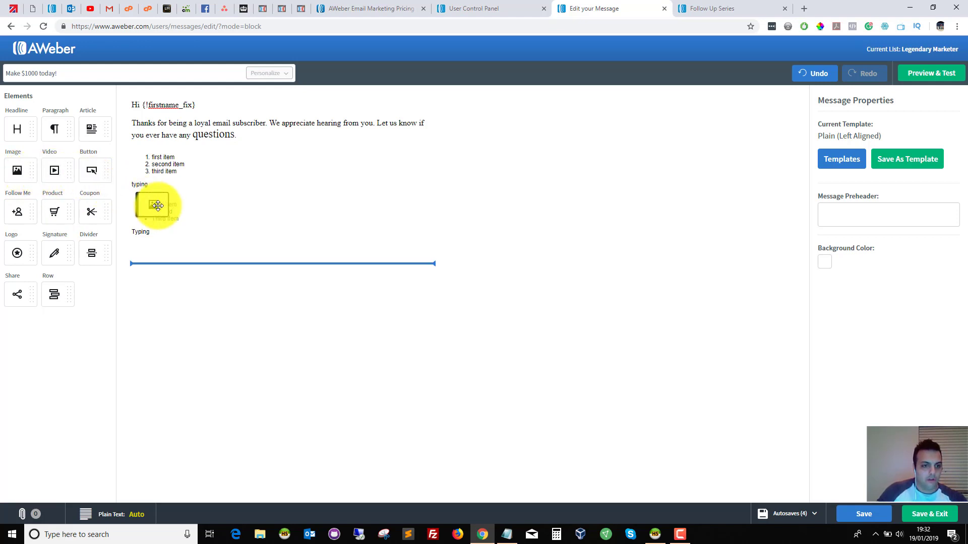
{"action": "left_click_drag", "start_coordinate": [158, 206], "coordinate": [167, 251]}
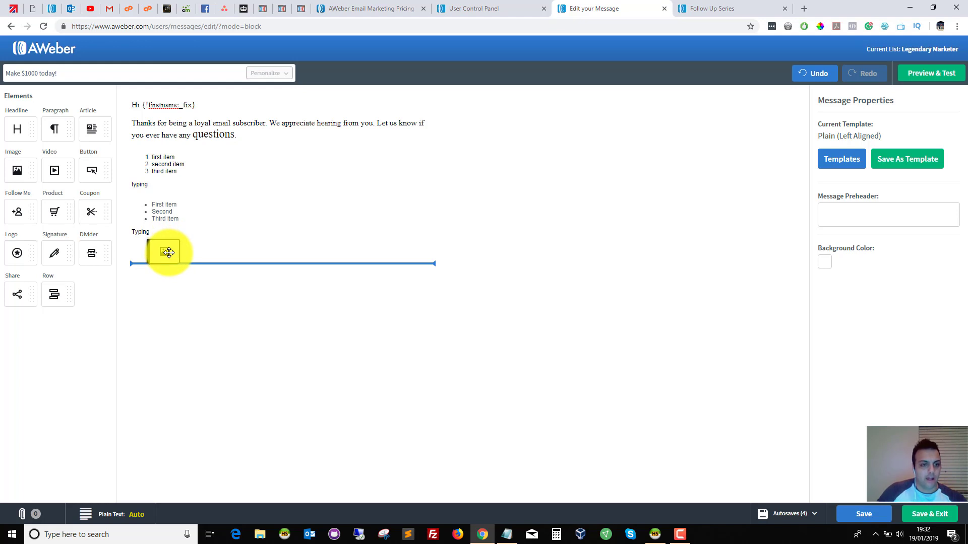
{"action": "left_click_drag", "start_coordinate": [169, 253], "coordinate": [169, 254]}
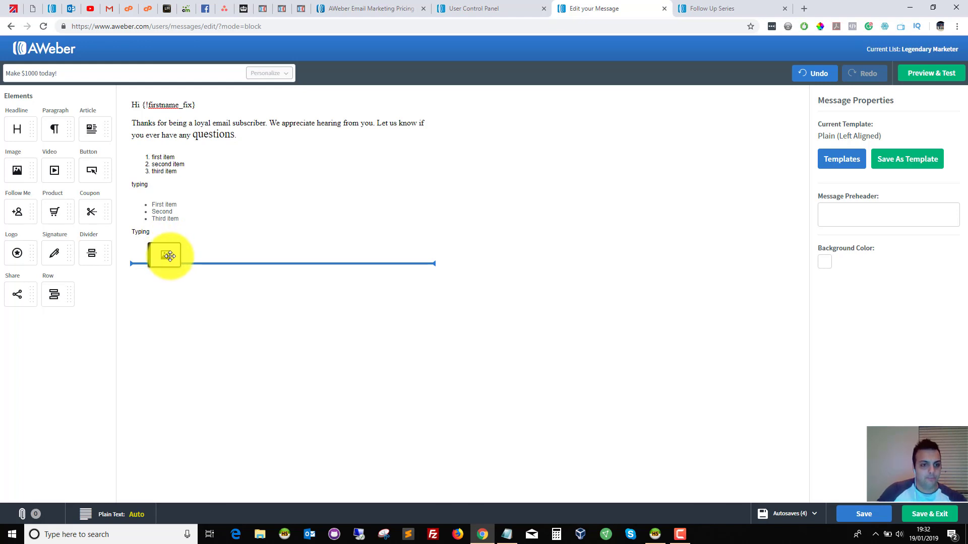
{"action": "left_click_drag", "start_coordinate": [169, 256], "coordinate": [169, 255]}
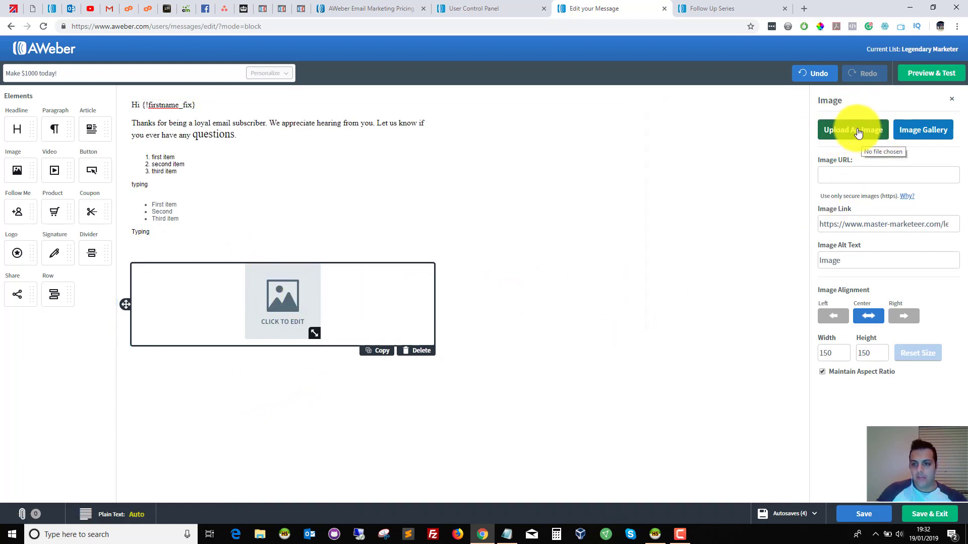
{"action": "left_click", "coordinate": [926, 134]}
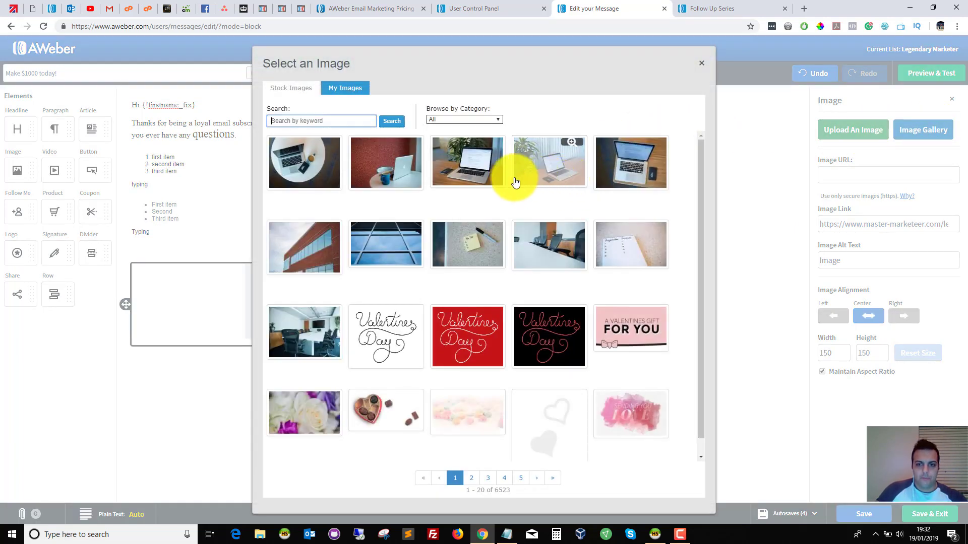
{"action": "left_click", "coordinate": [640, 172]}
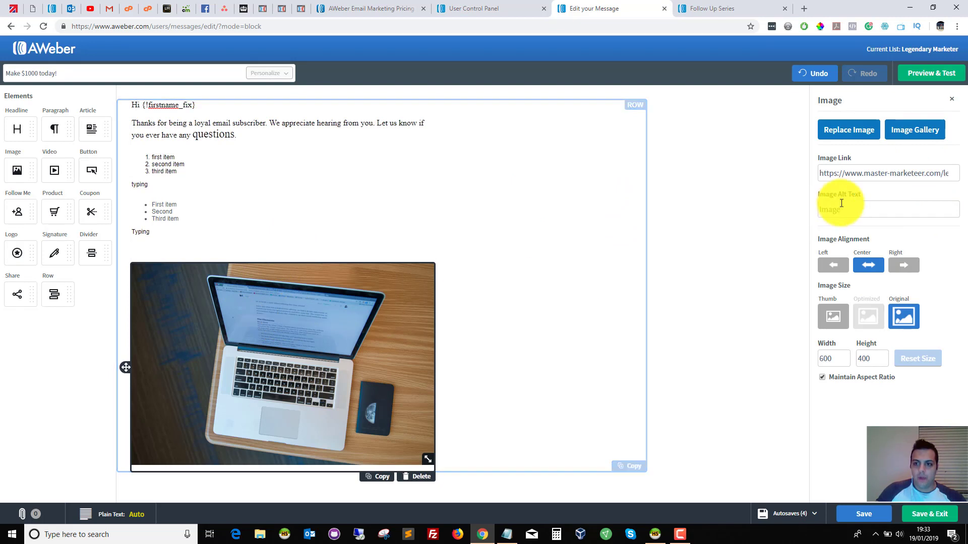
{"action": "left_click_drag", "start_coordinate": [825, 168], "coordinate": [957, 178]}
{"action": "left_click", "coordinate": [885, 174]}
{"action": "left_click", "coordinate": [925, 172]}
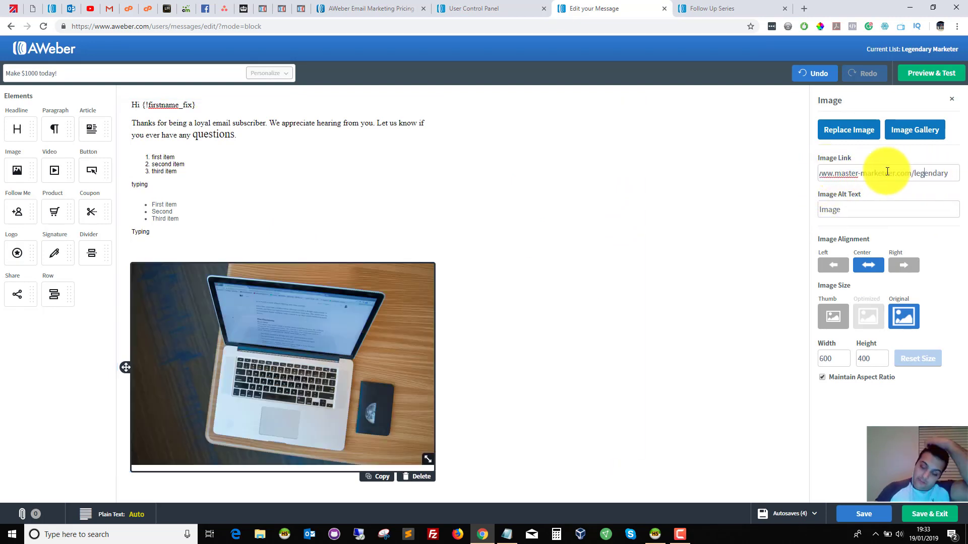
{"action": "triple_click", "coordinate": [939, 174]}
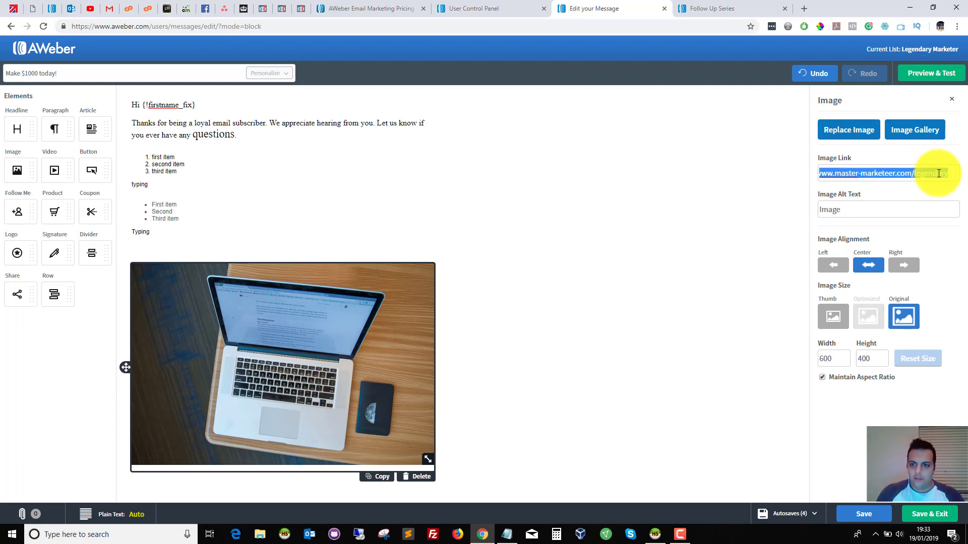
{"action": "type", "text": "https://www.google.co.uk/images"}
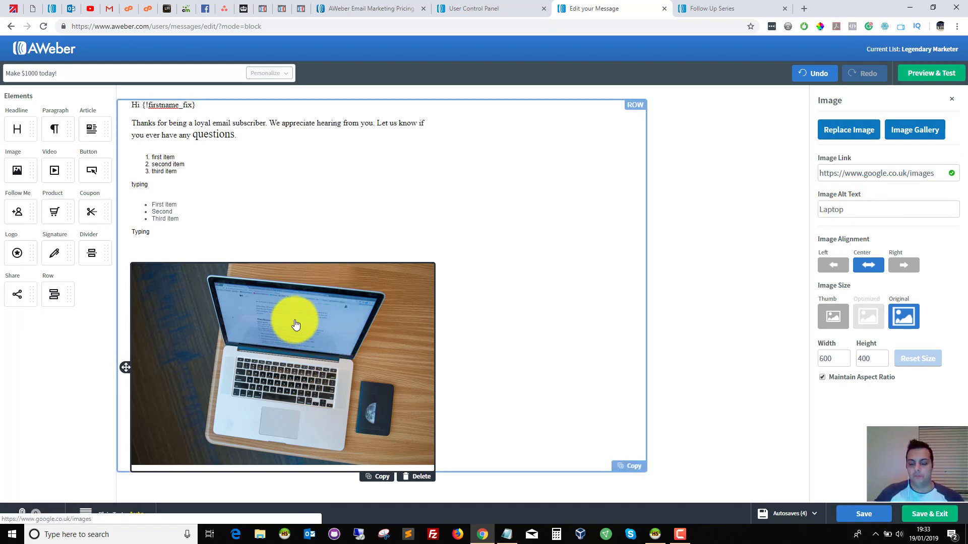
{"action": "left_click", "coordinate": [853, 208]}
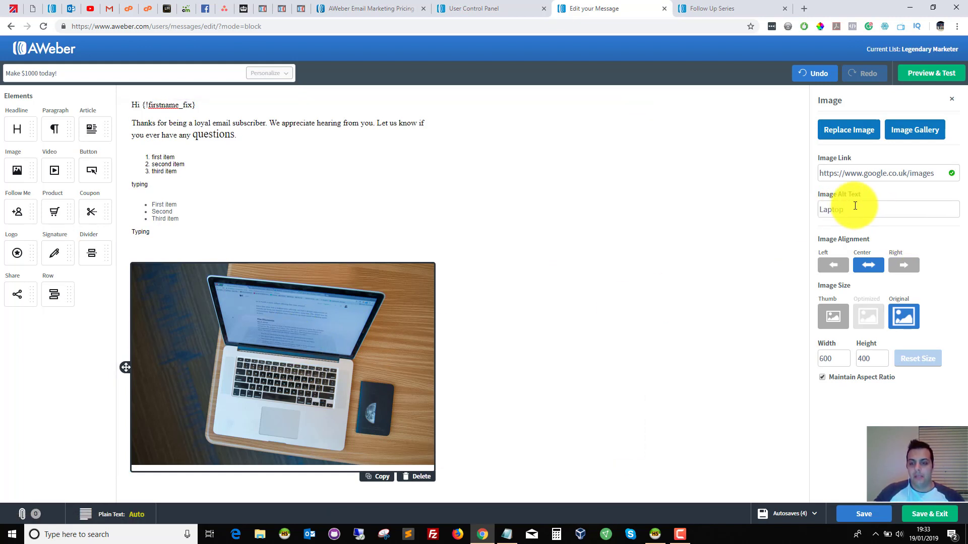
{"action": "left_click_drag", "start_coordinate": [817, 209], "coordinate": [849, 209]}
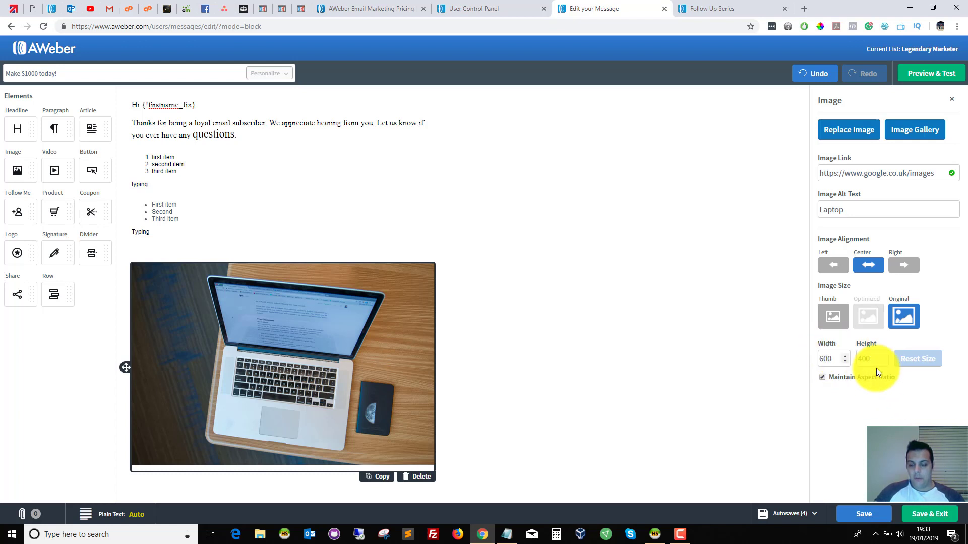
{"action": "left_click", "coordinate": [841, 364]}
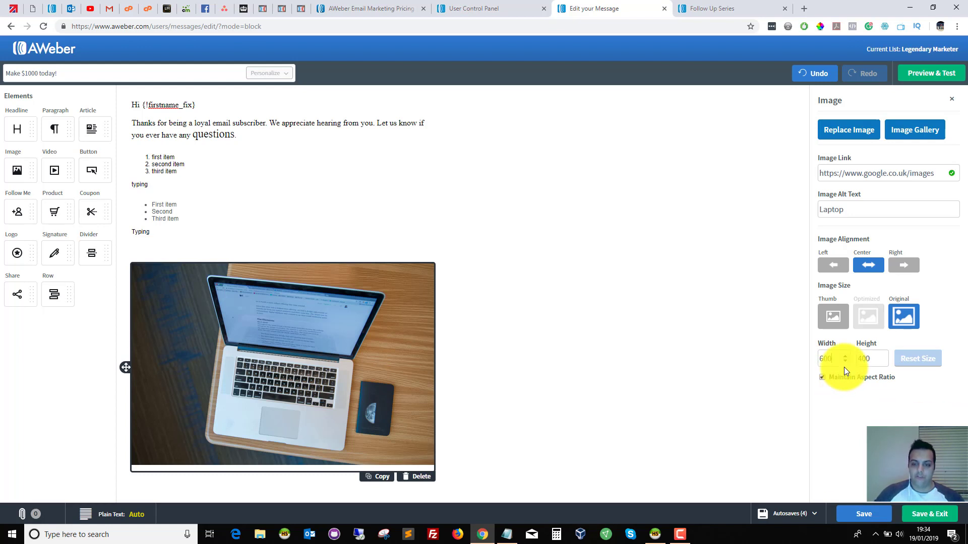
{"action": "left_click_drag", "start_coordinate": [833, 359], "coordinate": [821, 359]}
{"action": "left_click", "coordinate": [867, 431]}
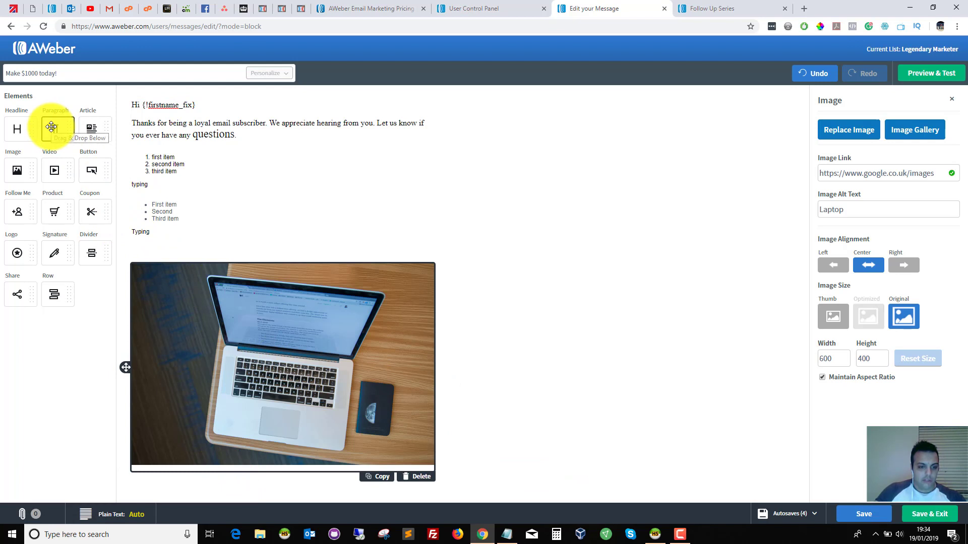
Add a paragraph element reading "Start typing" below the laptop image and format it in Georgia, size 16.
{"action": "left_click_drag", "start_coordinate": [51, 126], "coordinate": [217, 472]}
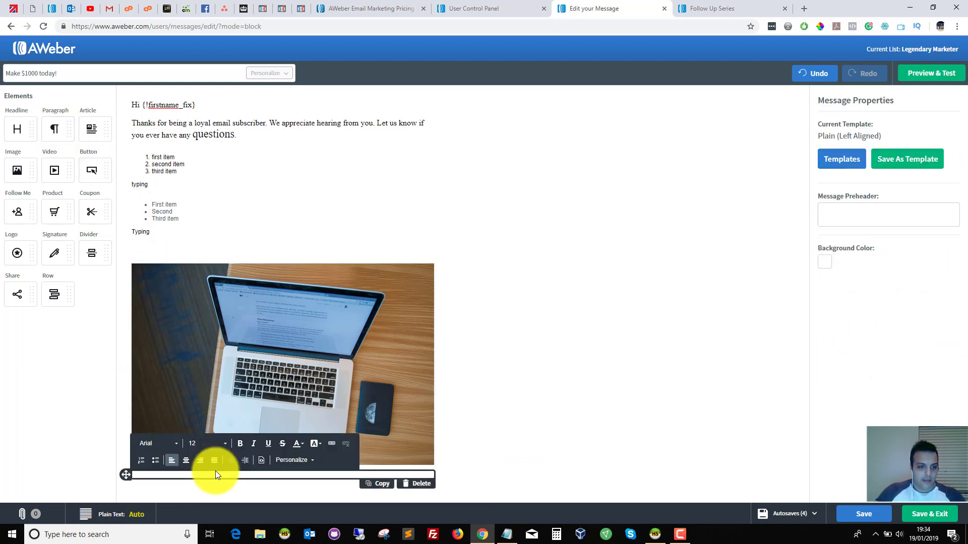
{"action": "left_click", "coordinate": [157, 478]}
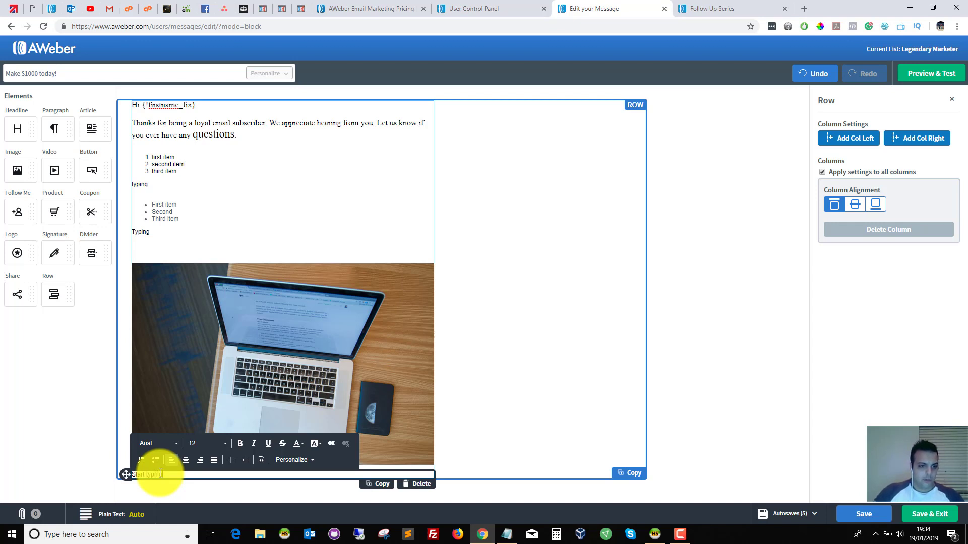
{"action": "left_click", "coordinate": [157, 443]}
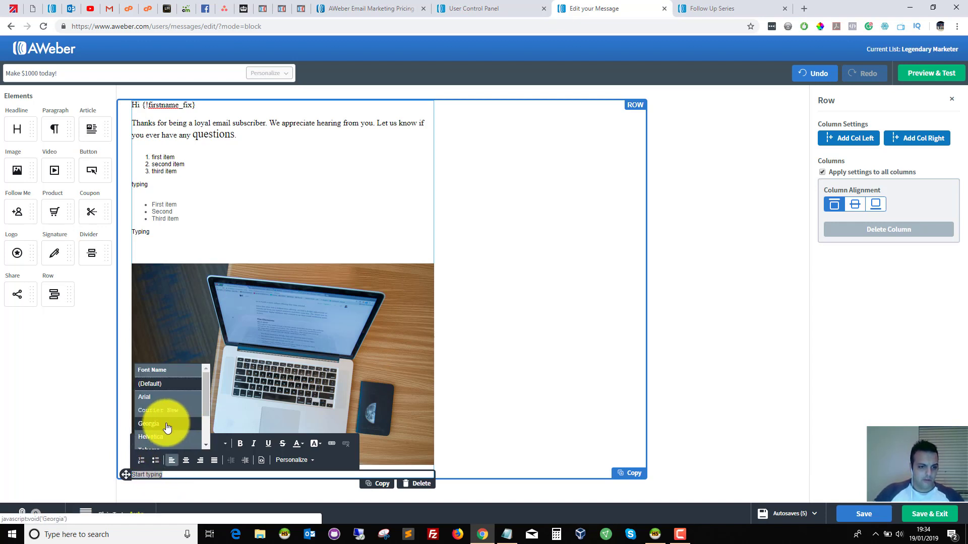
{"action": "left_click", "coordinate": [162, 426]}
{"action": "left_click", "coordinate": [202, 451]}
{"action": "scroll", "coordinate": [214, 426], "scroll_direction": "down", "scroll_amount": 2}
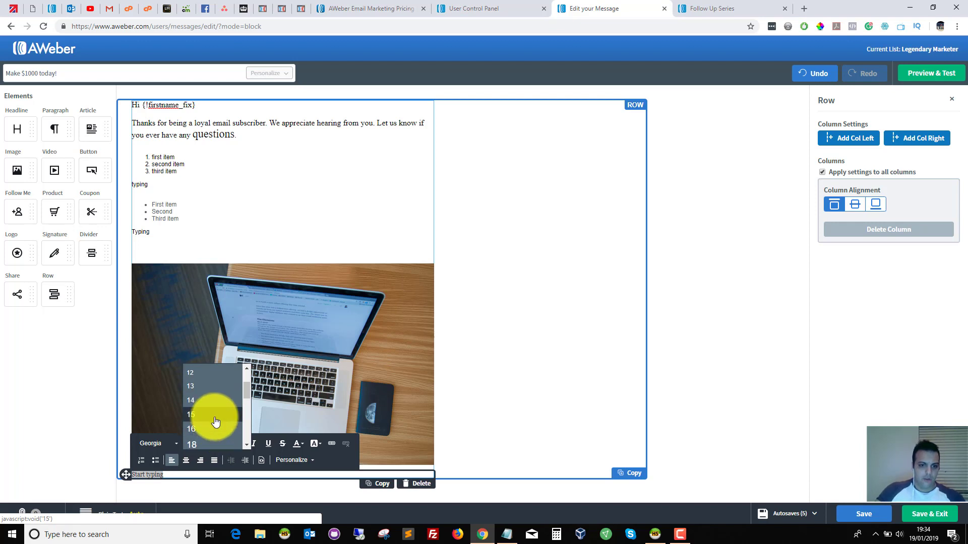
{"action": "left_click", "coordinate": [213, 422]}
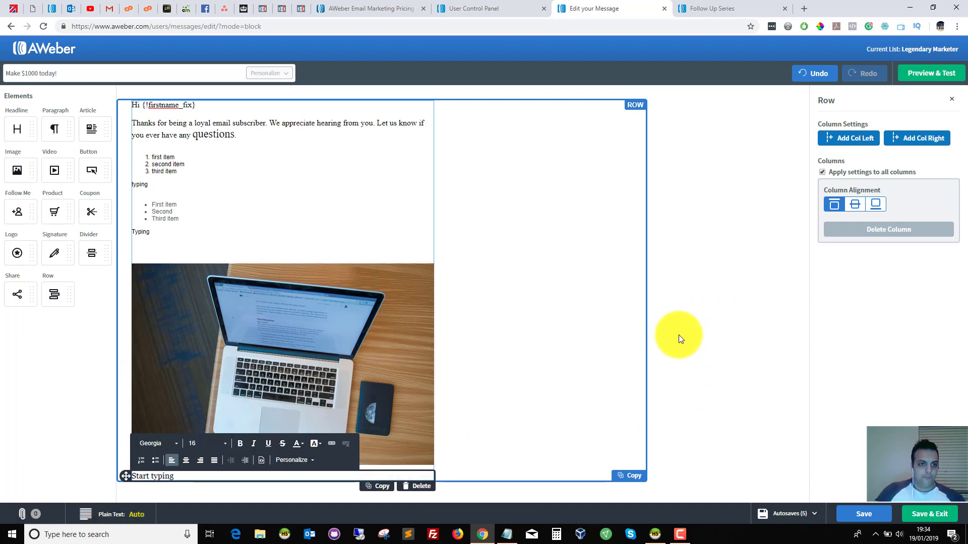
{"action": "left_click", "coordinate": [578, 306]}
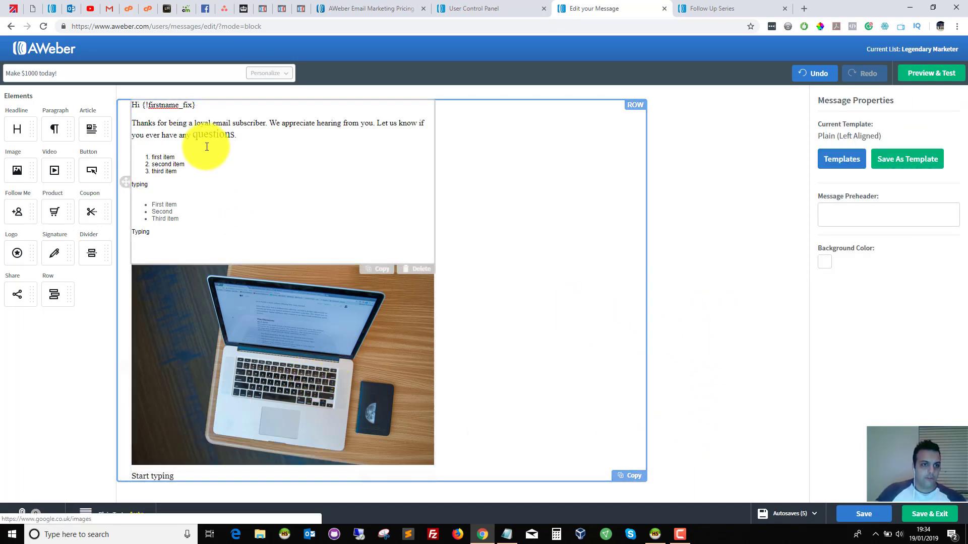
{"action": "triple_click", "coordinate": [139, 105]}
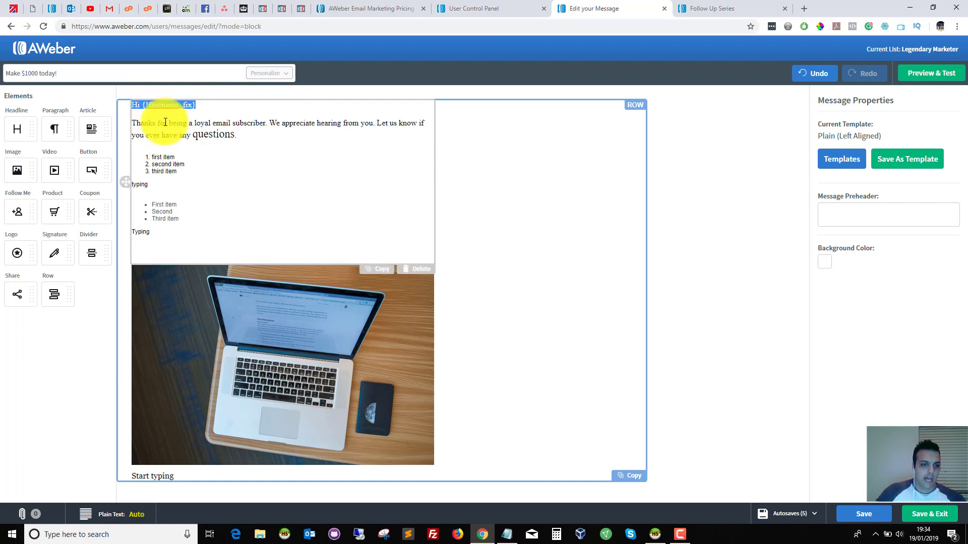
{"action": "left_click_drag", "start_coordinate": [165, 122], "coordinate": [244, 143]}
{"action": "left_click_drag", "start_coordinate": [153, 157], "coordinate": [186, 232]}
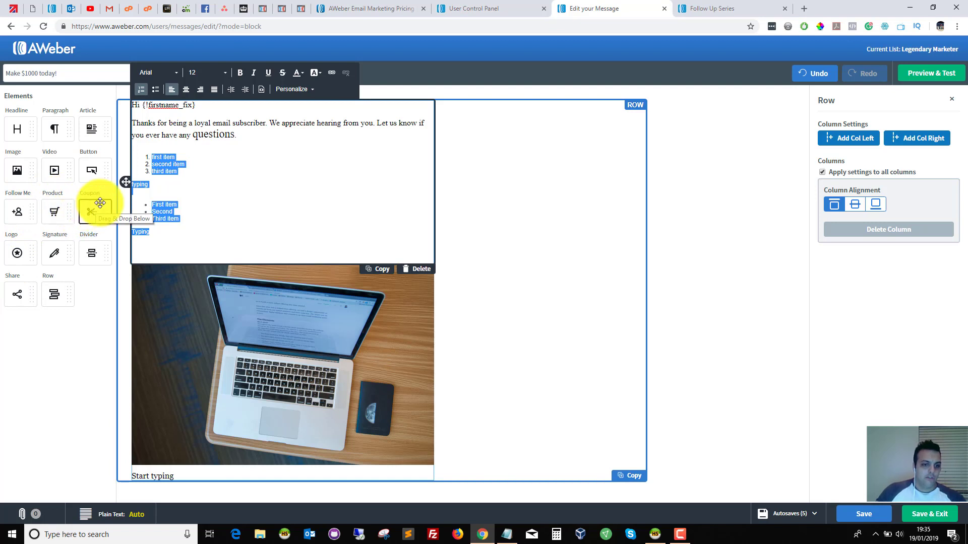
Add a button element below the "Start typing" paragraph.
{"action": "left_click_drag", "start_coordinate": [91, 175], "coordinate": [260, 489]}
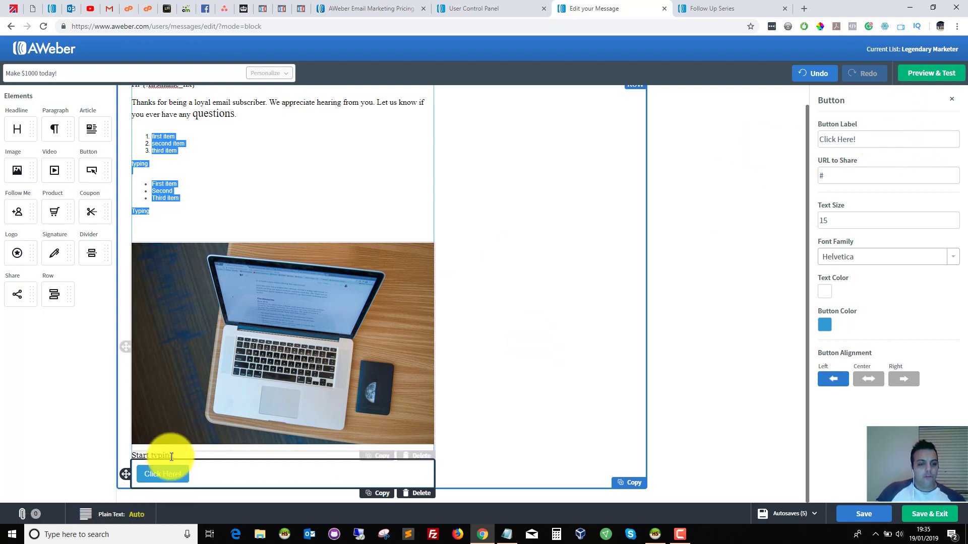
{"action": "left_click", "coordinate": [490, 275]}
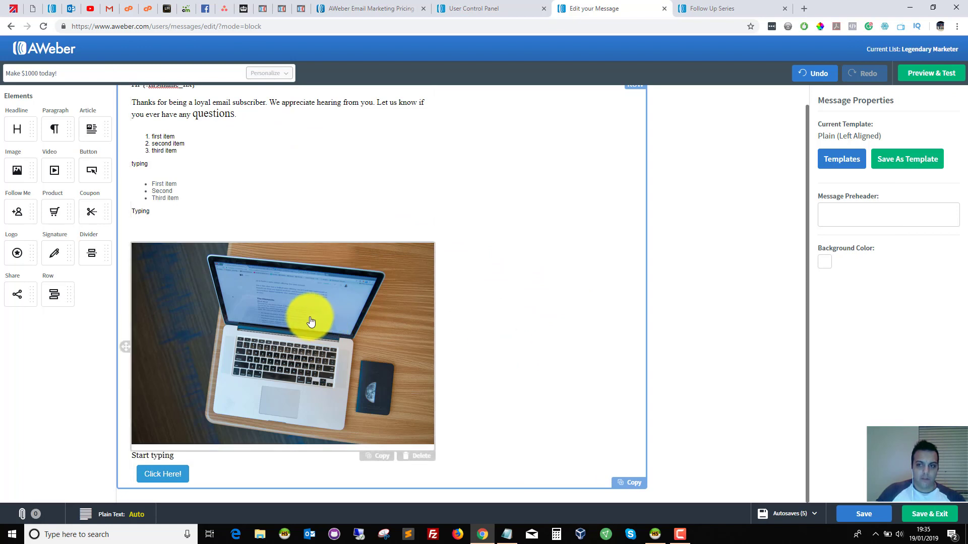
{"action": "left_click", "coordinate": [309, 320]}
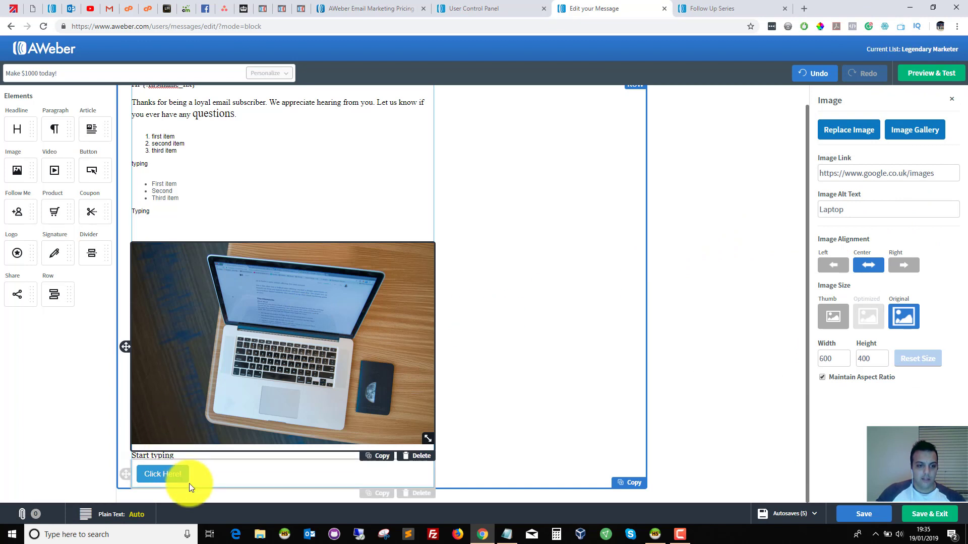
Change the new button's label to "Get Started Today".
{"action": "left_click", "coordinate": [163, 477]}
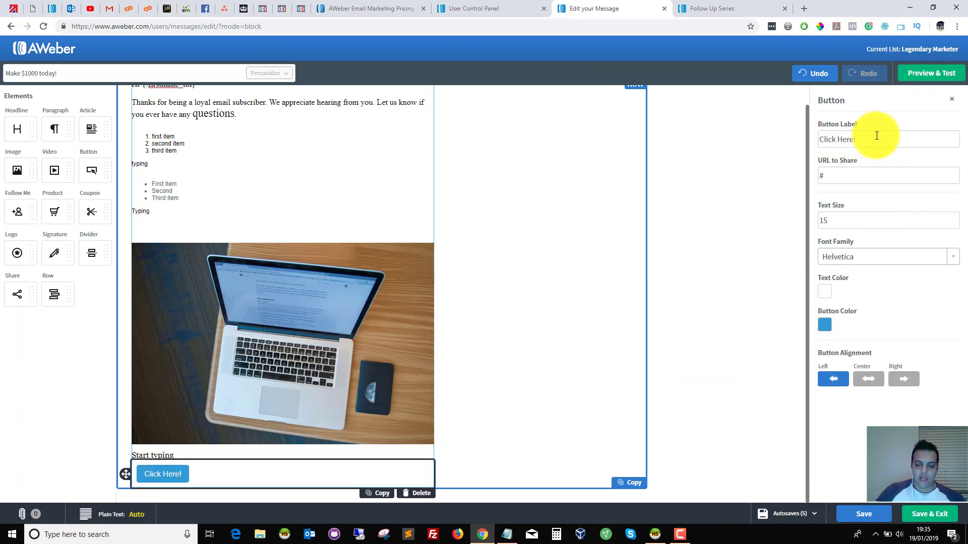
{"action": "mouse_move", "coordinate": [876, 137]}
{"action": "left_mouse_down"}
{"action": "mouse_move", "coordinate": [832, 139]}
{"action": "mouse_move", "coordinate": [870, 137]}
{"action": "left_mouse_up"}
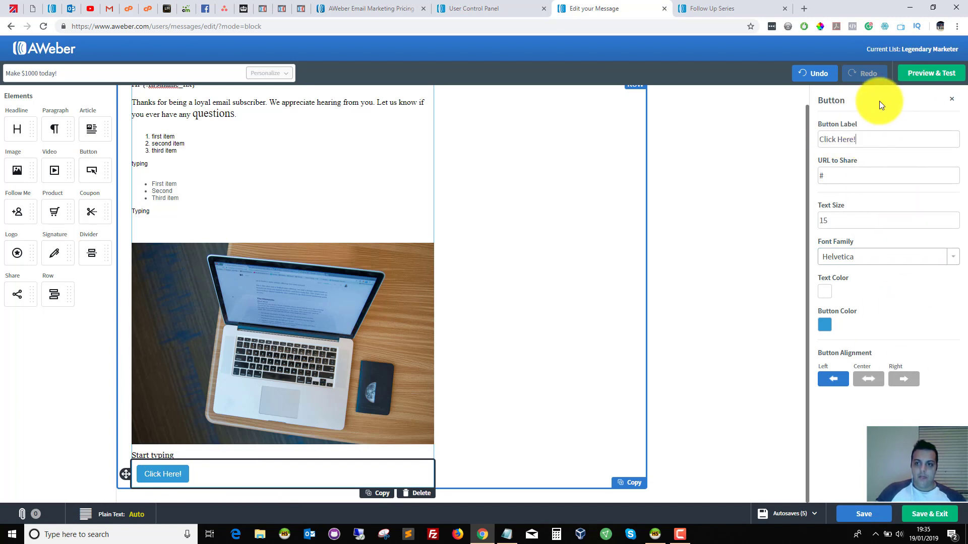
{"action": "mouse_move", "coordinate": [818, 138]}
{"action": "left_mouse_down"}
{"action": "mouse_move", "coordinate": [859, 136]}
{"action": "mouse_move", "coordinate": [817, 136]}
{"action": "left_mouse_up"}
{"action": "left_click", "coordinate": [870, 140]}
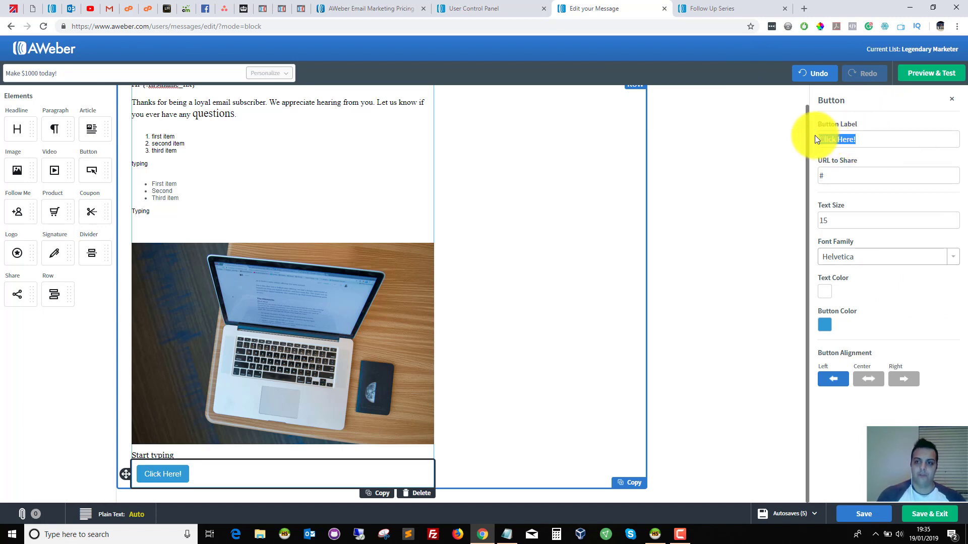
{"action": "type", "text": "St"}
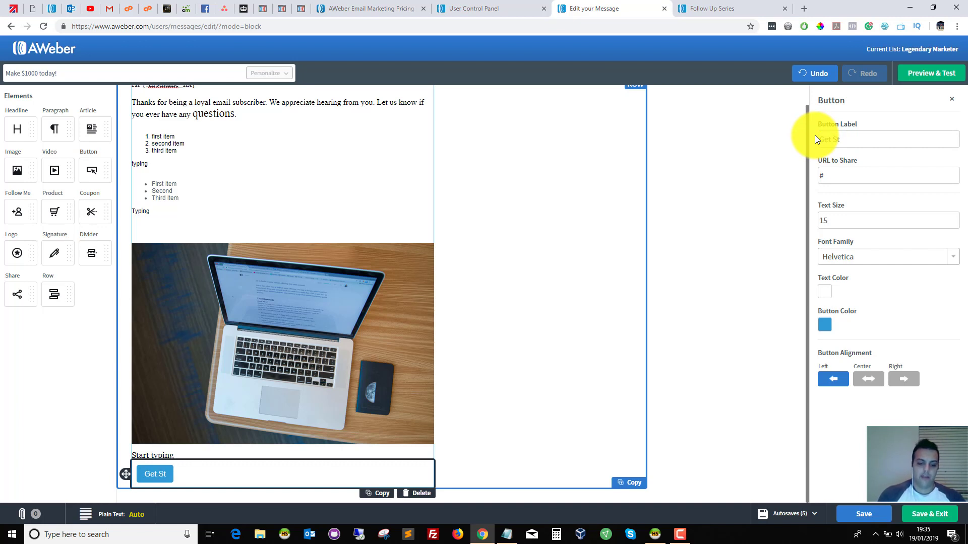
{"action": "type", "text": "ararted Today"}
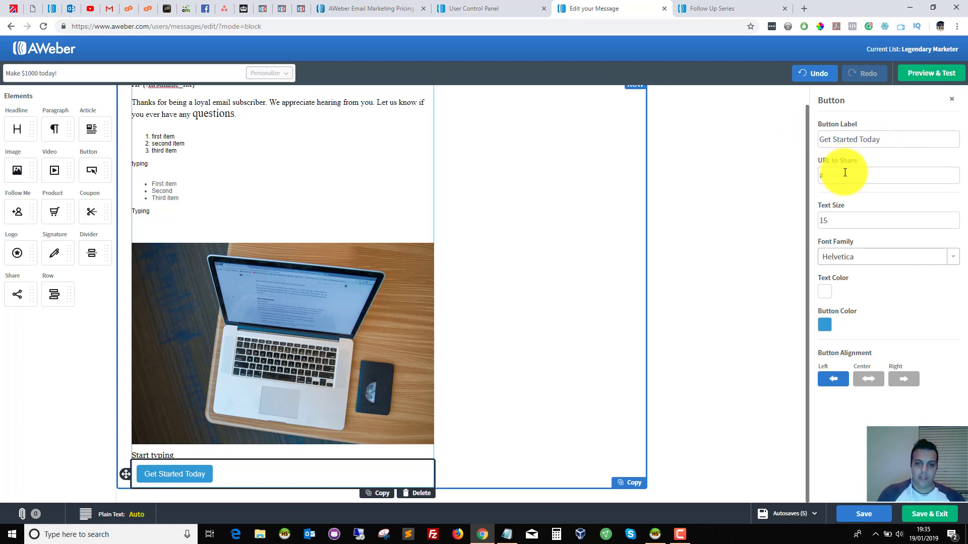
{"action": "left_click_drag", "start_coordinate": [845, 172], "coordinate": [794, 166]}
{"action": "type", "text": "http"}
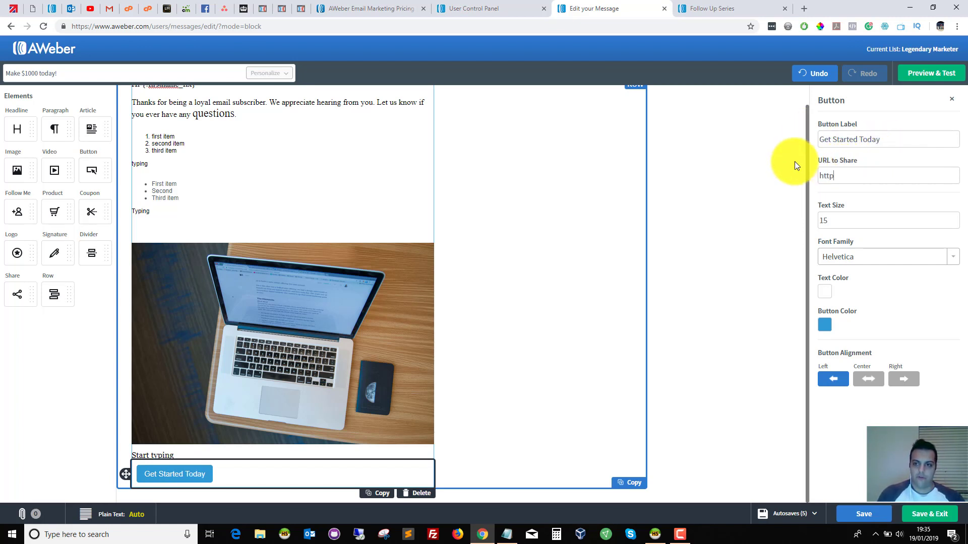
{"action": "type", "text": "s://https://"}
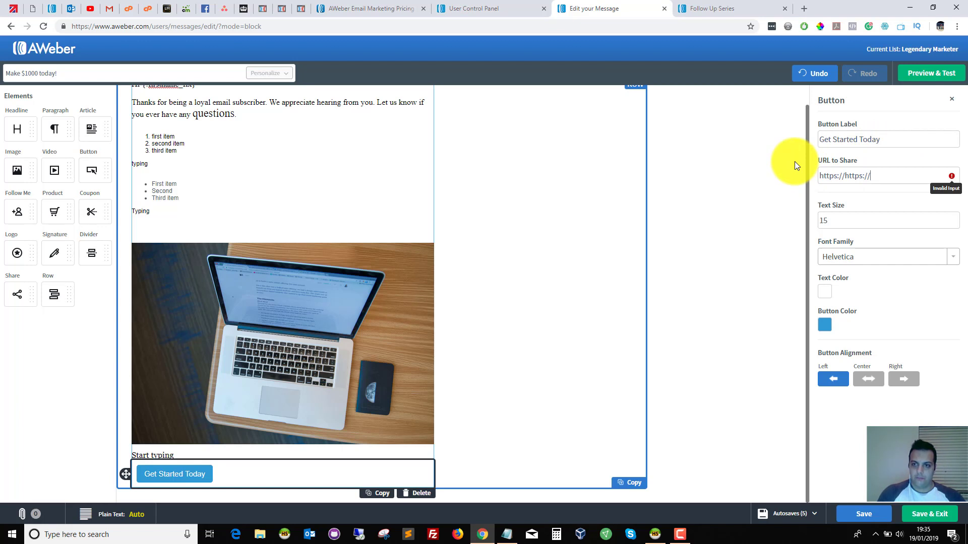
{"action": "key", "text": "BackSpace"}
{"action": "key", "text": "BackSpace"}
{"action": "key", "text": "BackSpace"}
{"action": "key", "text": "BackSpace"}
{"action": "key", "text": "BackSpace"}
{"action": "key", "text": "BackSpace"}
{"action": "key", "text": "BackSpace"}
{"action": "key", "text": "BackSpace"}
{"action": "type", "text": "www.google.co.uk"}
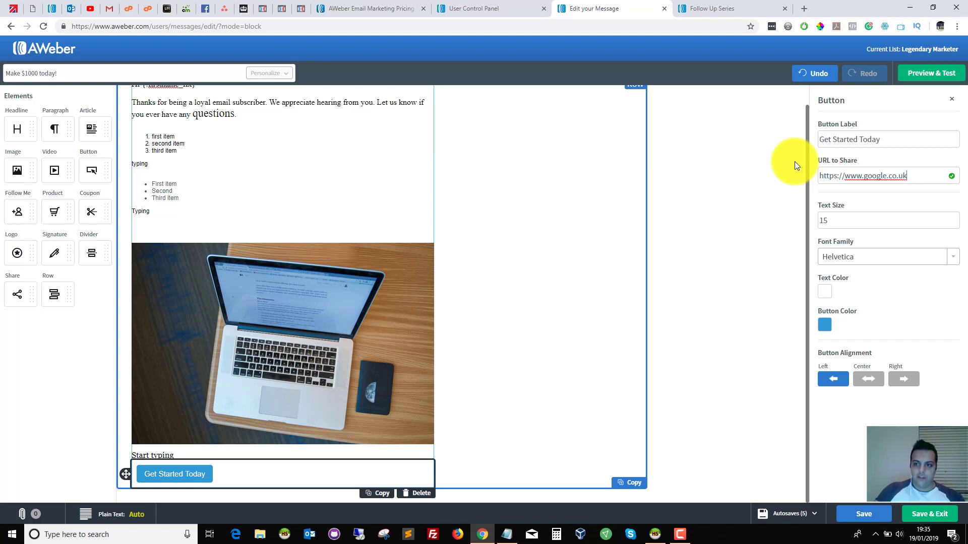
Set the button's text size to 22 and its font family to Trebuchet MS.
{"action": "left_click", "coordinate": [835, 220]}
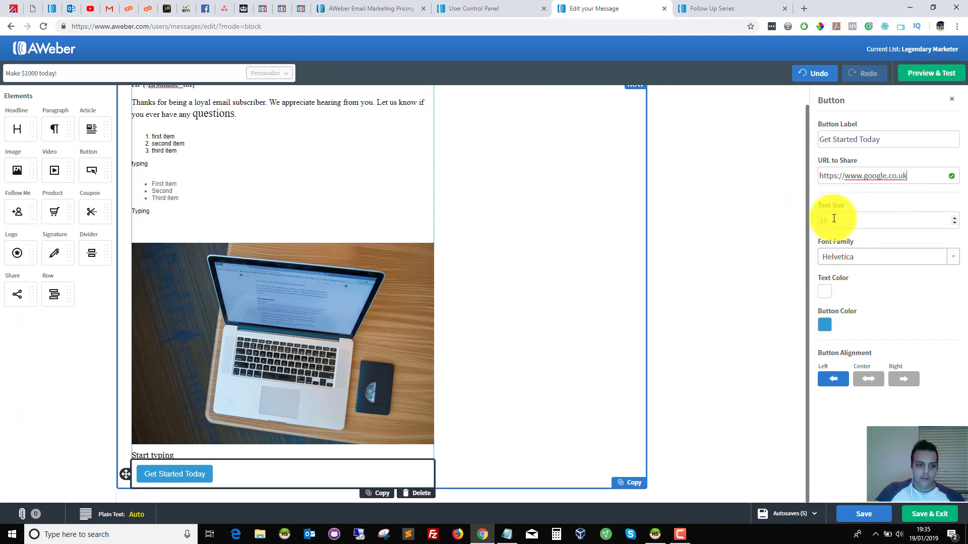
{"action": "left_click", "coordinate": [953, 217]}
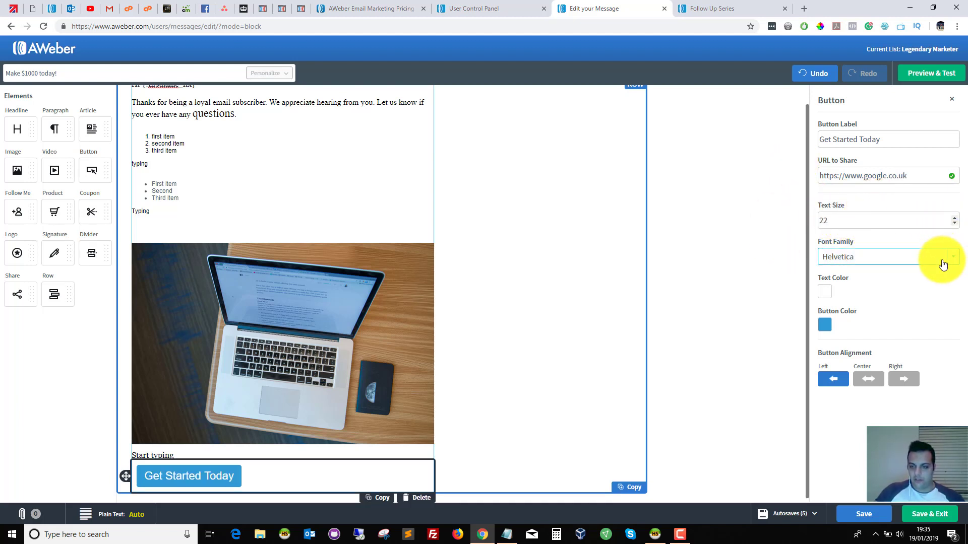
{"action": "left_click", "coordinate": [943, 263]}
{"action": "left_click", "coordinate": [886, 384]}
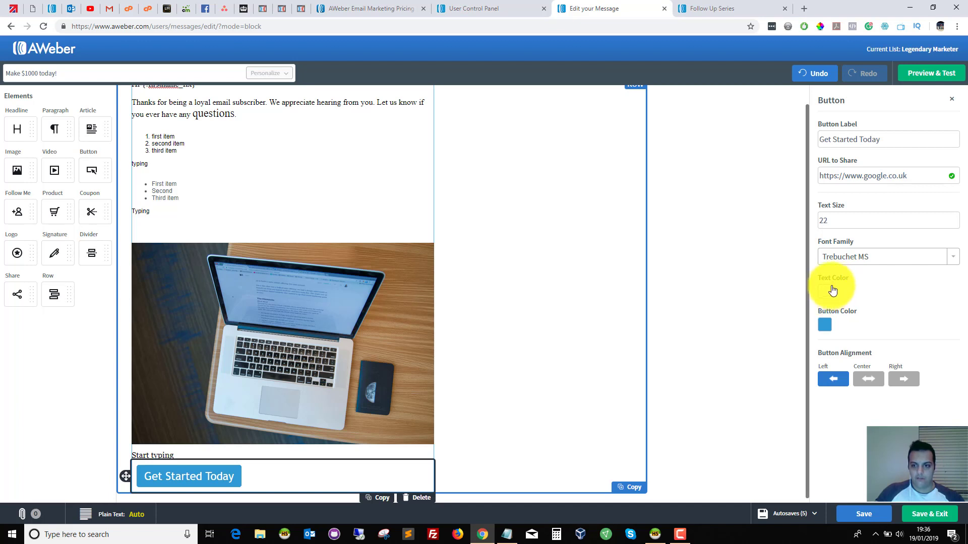
Change the button's colour to a dark red from the colour palette and deselect the button.
{"action": "left_click", "coordinate": [824, 324]}
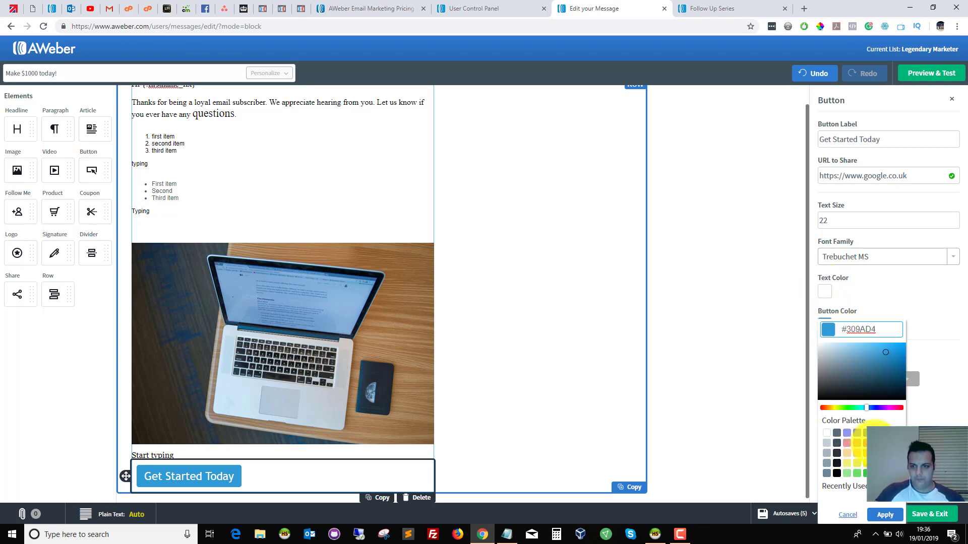
{"action": "left_click", "coordinate": [865, 443]}
{"action": "left_click", "coordinate": [902, 314]}
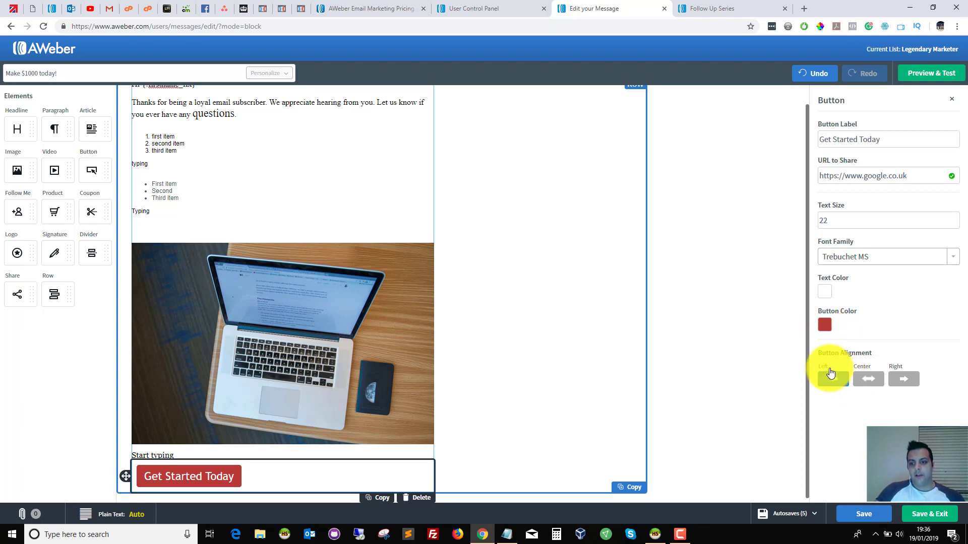
{"action": "left_click_drag", "start_coordinate": [821, 352], "coordinate": [877, 354]}
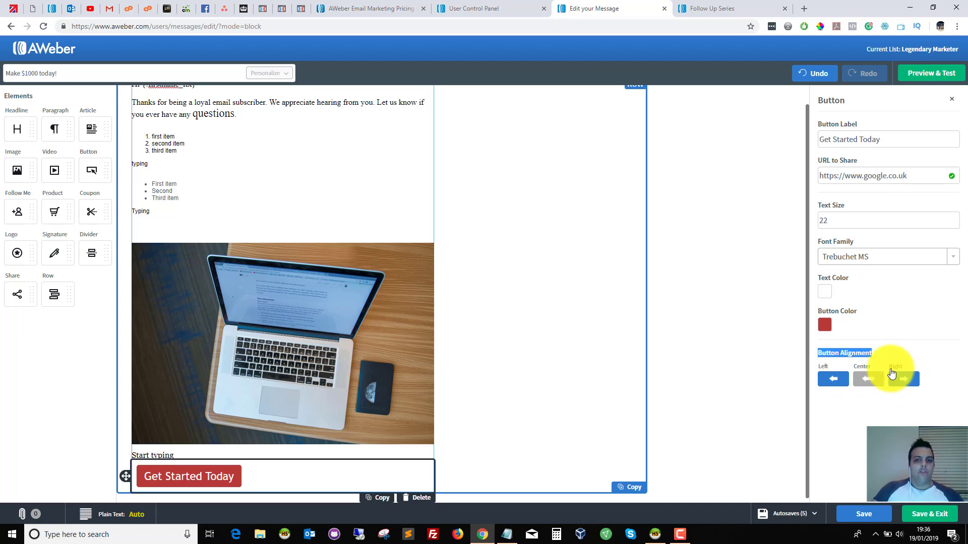
{"action": "left_click", "coordinate": [679, 244]}
{"action": "left_click", "coordinate": [623, 229]}
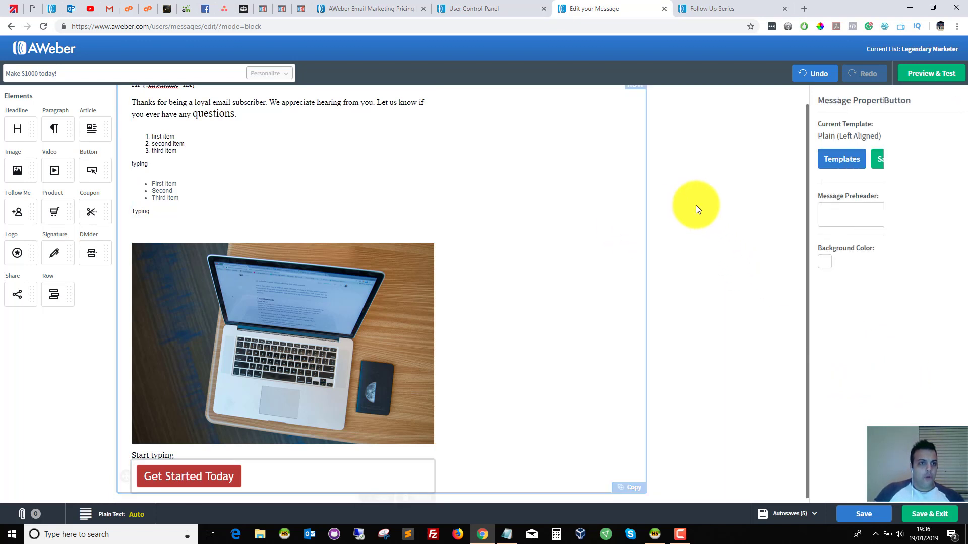
Review the whole email layout and save the message.
{"action": "scroll", "coordinate": [403, 210], "scroll_direction": "up", "scroll_amount": 1}
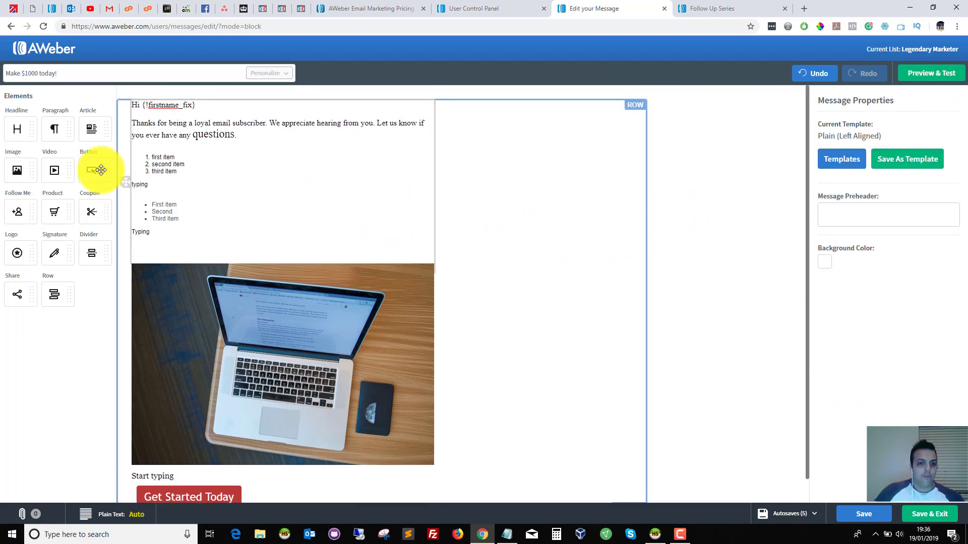
{"action": "scroll", "coordinate": [303, 277], "scroll_direction": "down", "scroll_amount": 1}
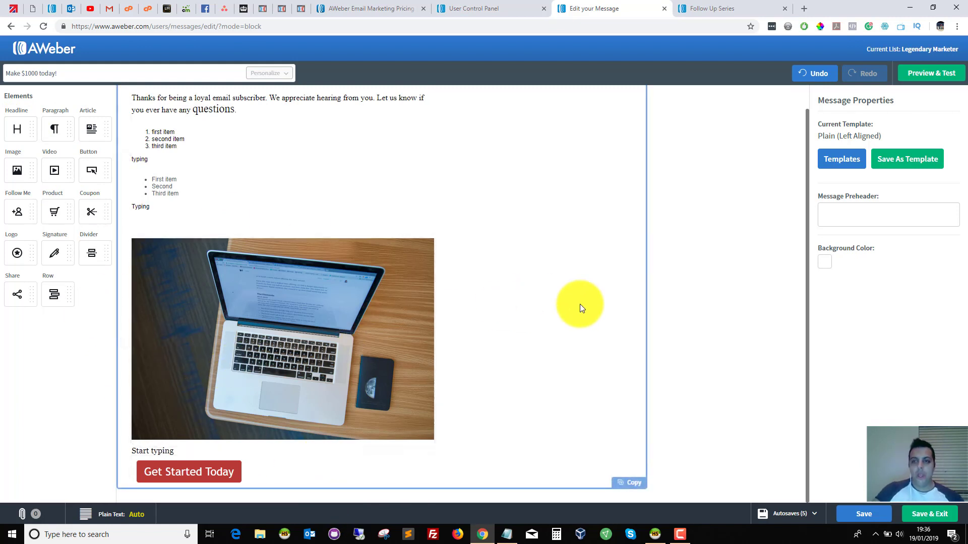
{"action": "scroll", "coordinate": [757, 231], "scroll_direction": "up", "scroll_amount": 1}
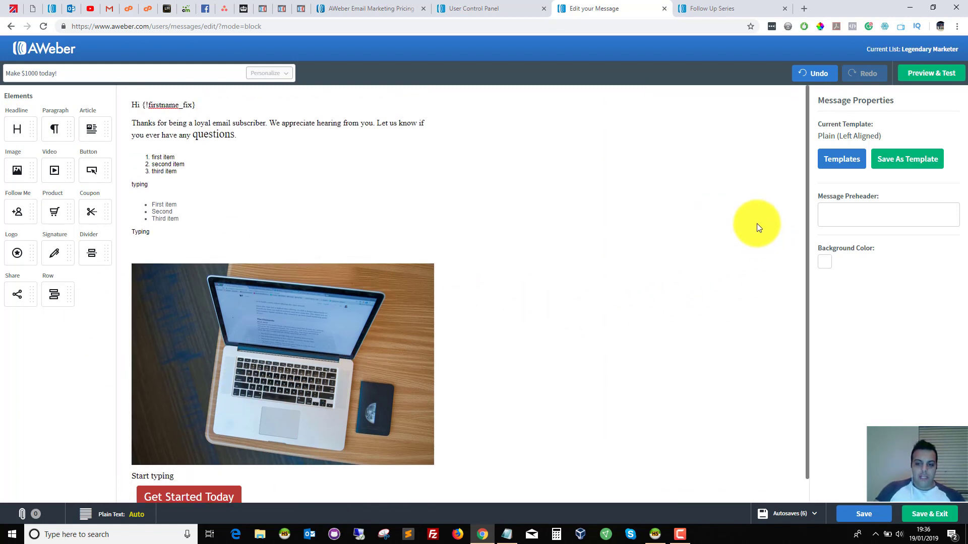
{"action": "left_click", "coordinate": [864, 516]}
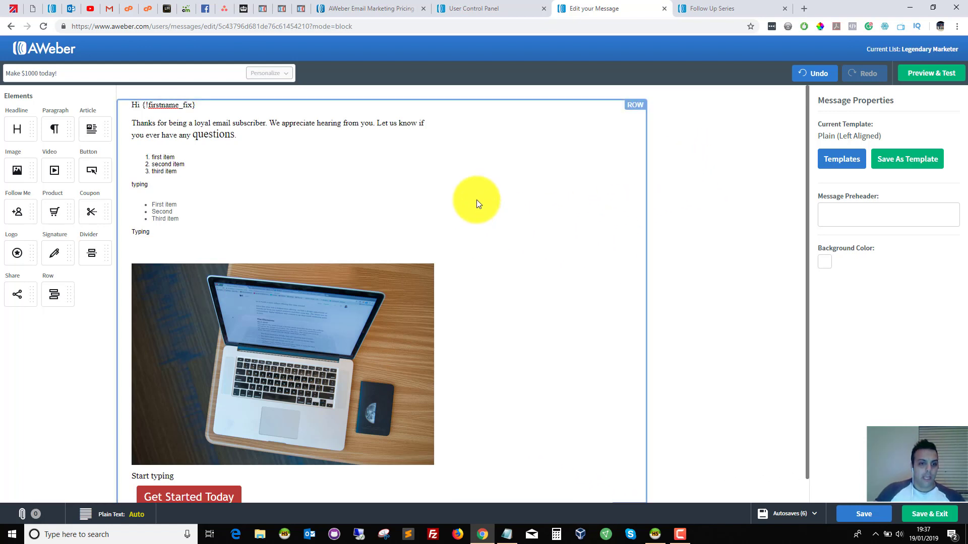
Open the saved message in preview and test mode.
{"action": "scroll", "coordinate": [454, 194], "scroll_direction": "down", "scroll_amount": 1}
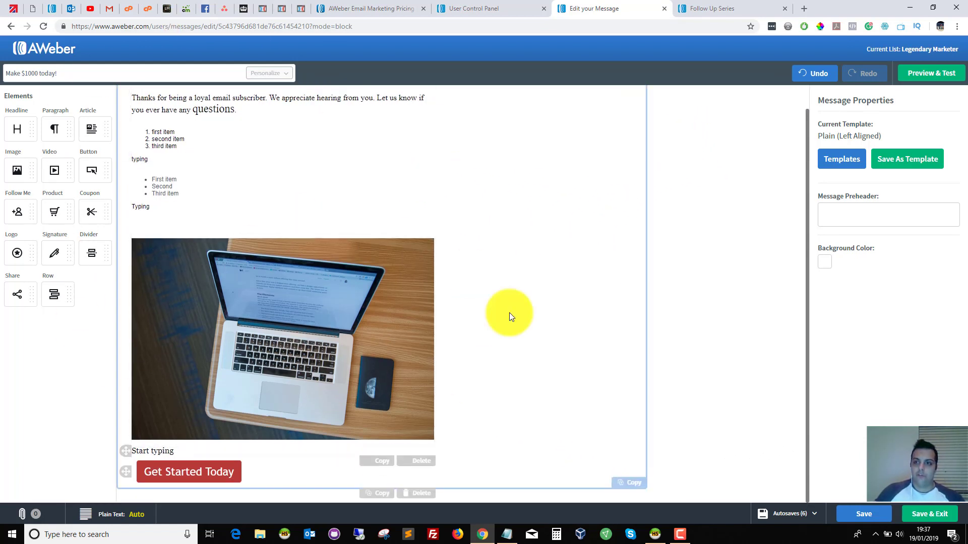
{"action": "scroll", "coordinate": [509, 313], "scroll_direction": "up", "scroll_amount": 1}
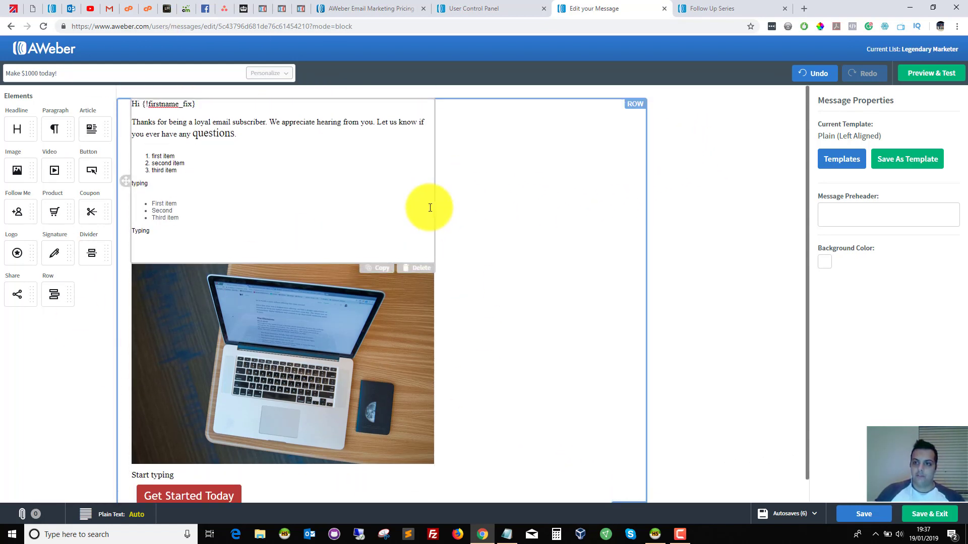
{"action": "left_click", "coordinate": [936, 75]}
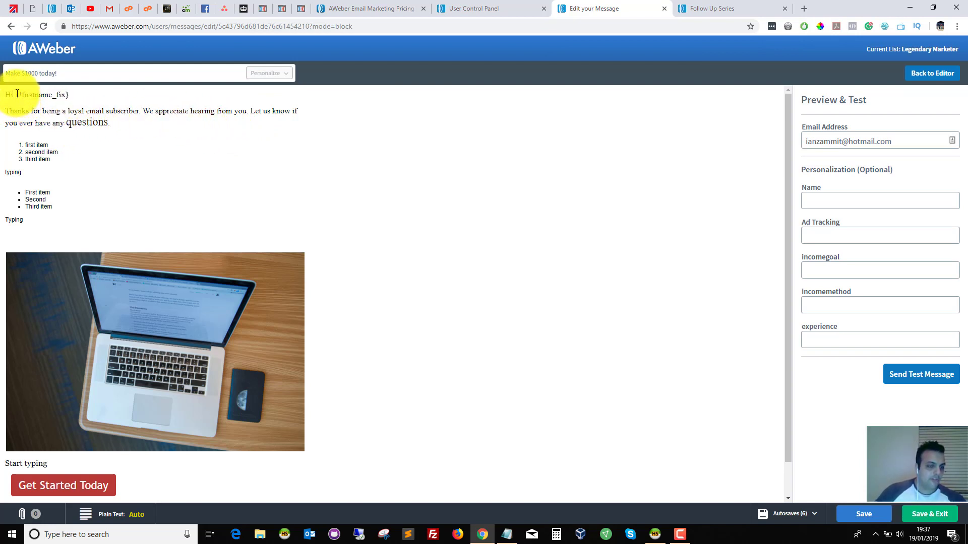
Examine the first-name personalization tag after "Hi" in the message preview.
{"action": "left_click_drag", "start_coordinate": [17, 94], "coordinate": [76, 96]}
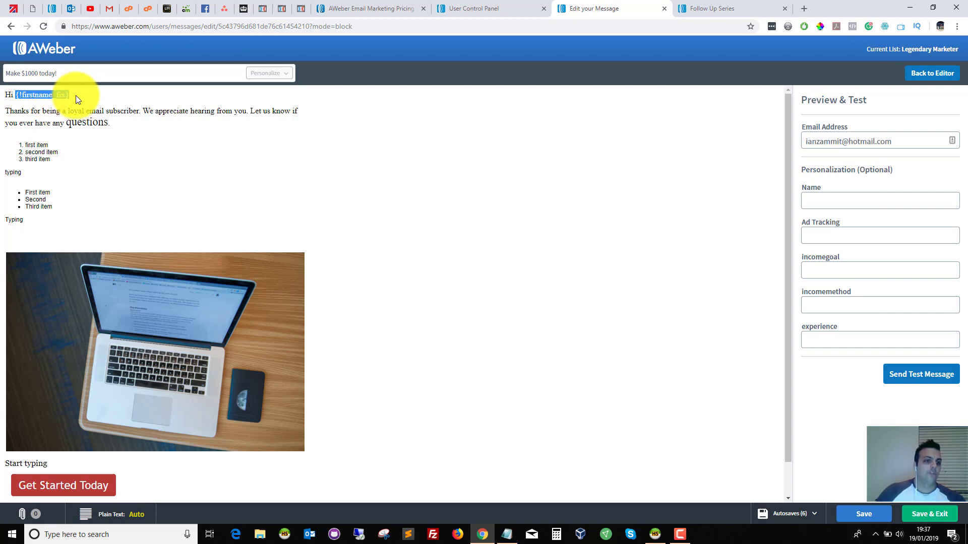
{"action": "left_click", "coordinate": [77, 96]}
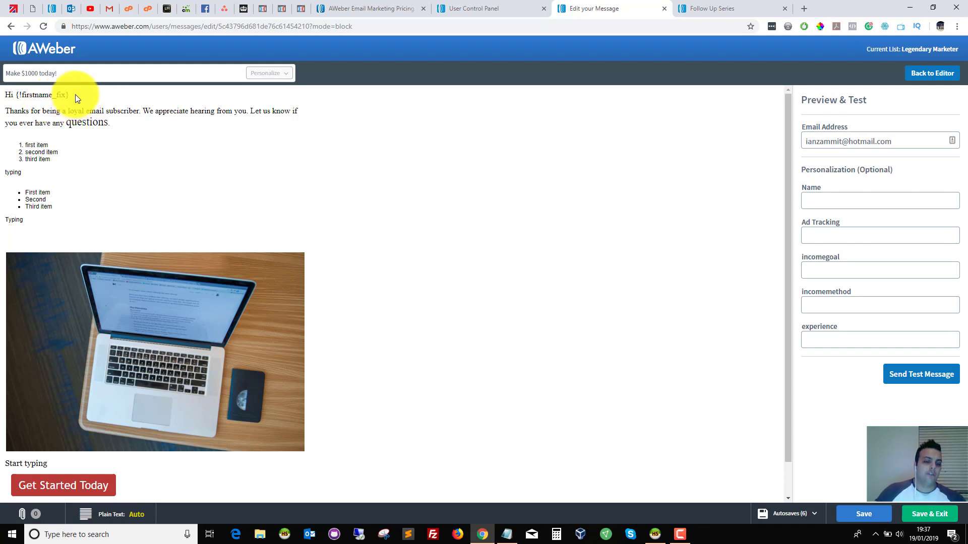
{"action": "left_click_drag", "start_coordinate": [76, 95], "coordinate": [16, 94]}
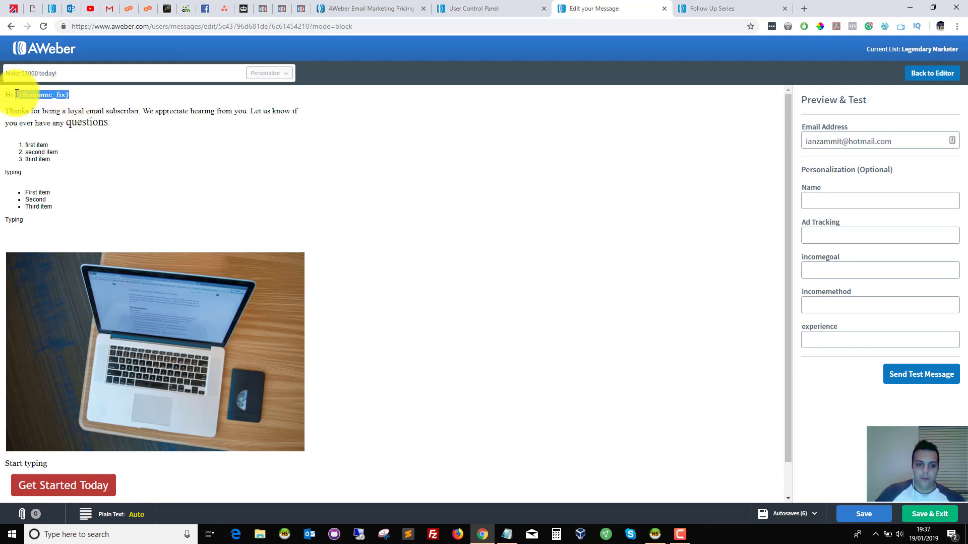
{"action": "left_click", "coordinate": [230, 159]}
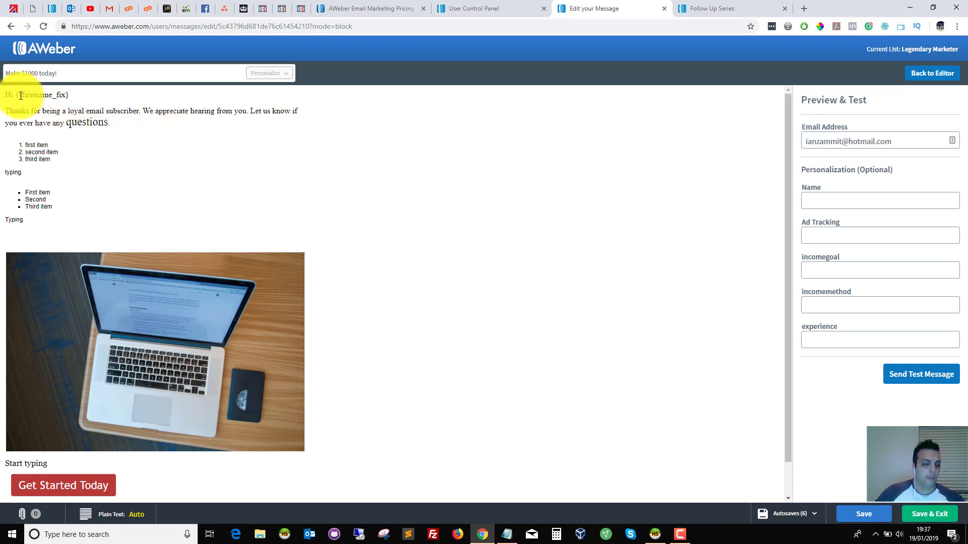
{"action": "left_click_drag", "start_coordinate": [18, 95], "coordinate": [68, 95]}
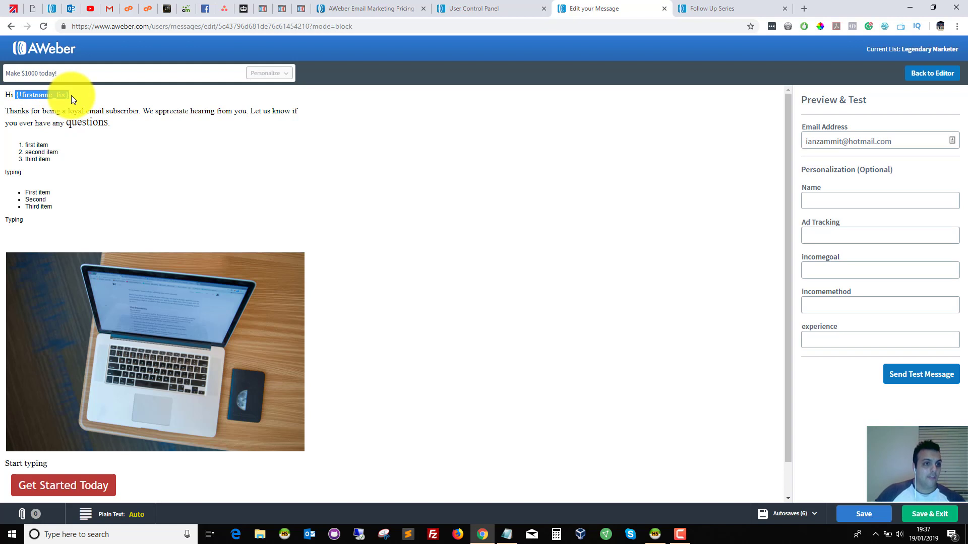
{"action": "left_click", "coordinate": [82, 97]}
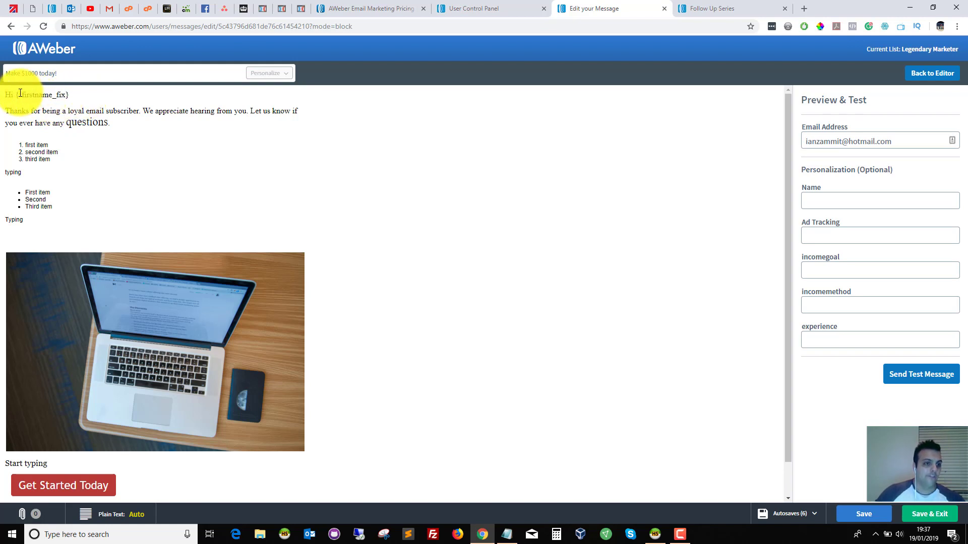
{"action": "mouse_move", "coordinate": [18, 95]}
{"action": "left_mouse_down"}
{"action": "mouse_move", "coordinate": [51, 94]}
{"action": "mouse_move", "coordinate": [18, 94]}
{"action": "left_mouse_up"}
{"action": "left_click", "coordinate": [78, 95]}
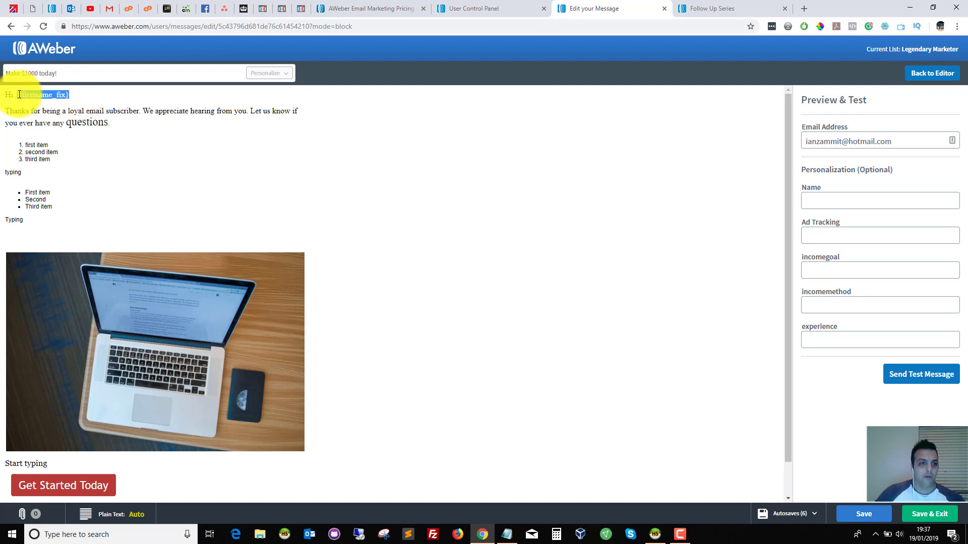
{"action": "left_click", "coordinate": [86, 105]}
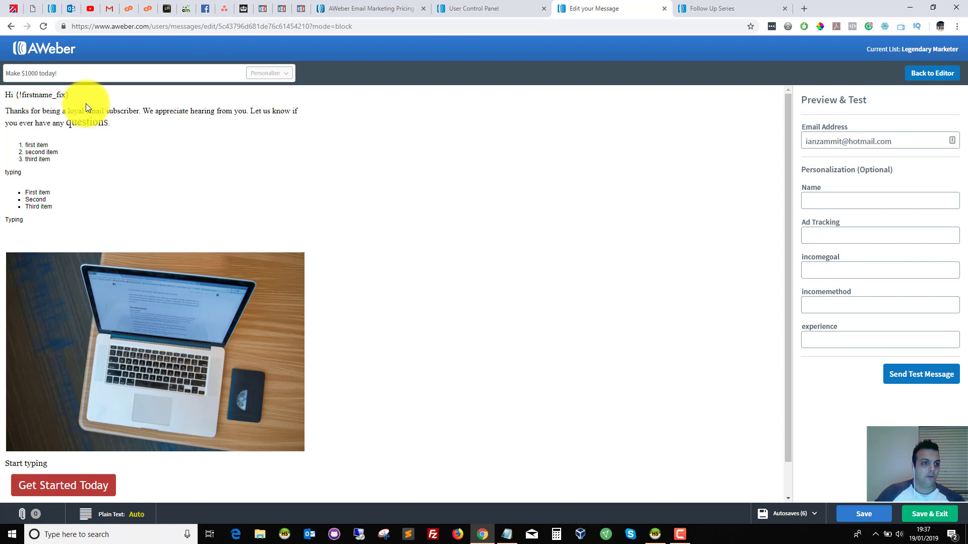
{"action": "left_click_drag", "start_coordinate": [36, 96], "coordinate": [17, 97]}
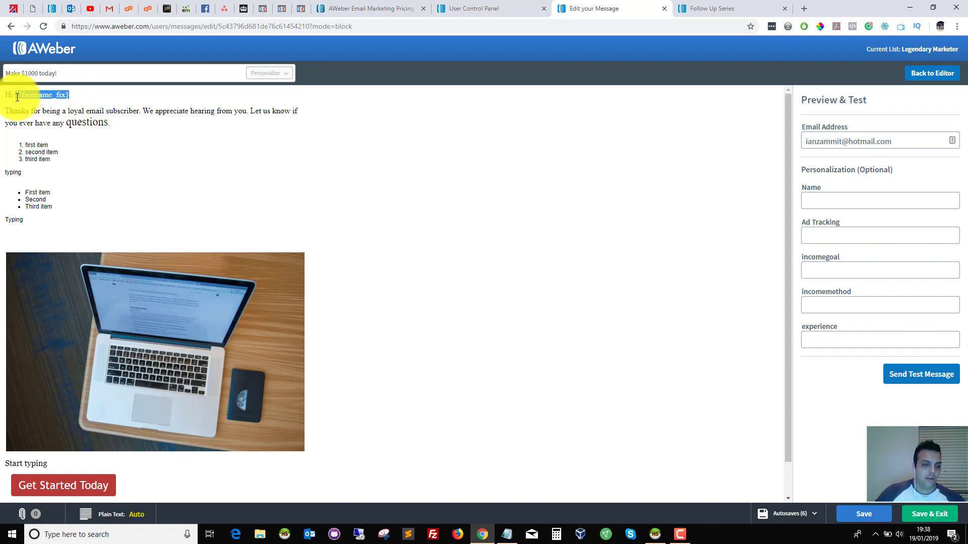
{"action": "left_click", "coordinate": [70, 105]}
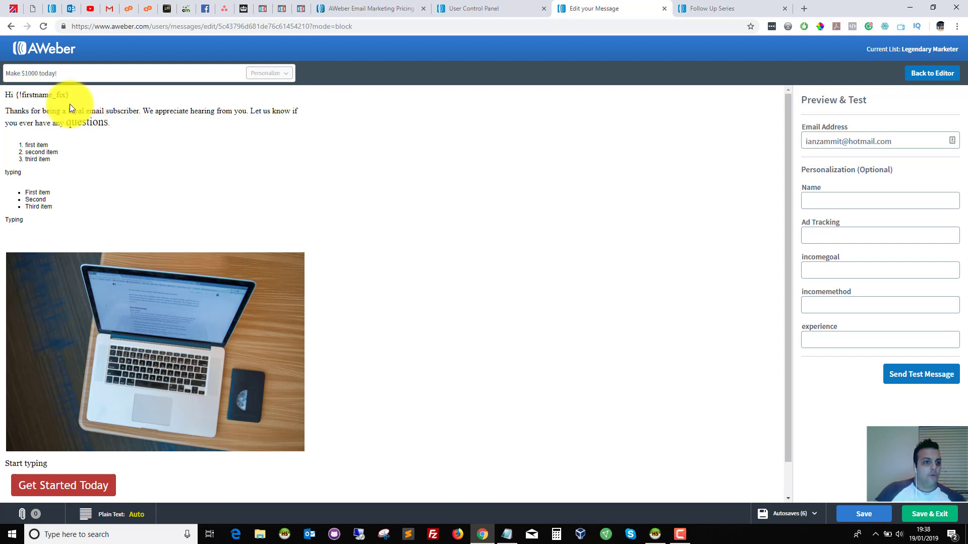
{"action": "left_click_drag", "start_coordinate": [76, 95], "coordinate": [19, 95]}
Insert the subscriber's First Name tag at the start of the subject line, followed by " - " before "Make $1000 today!".
{"action": "left_click", "coordinate": [59, 71]}
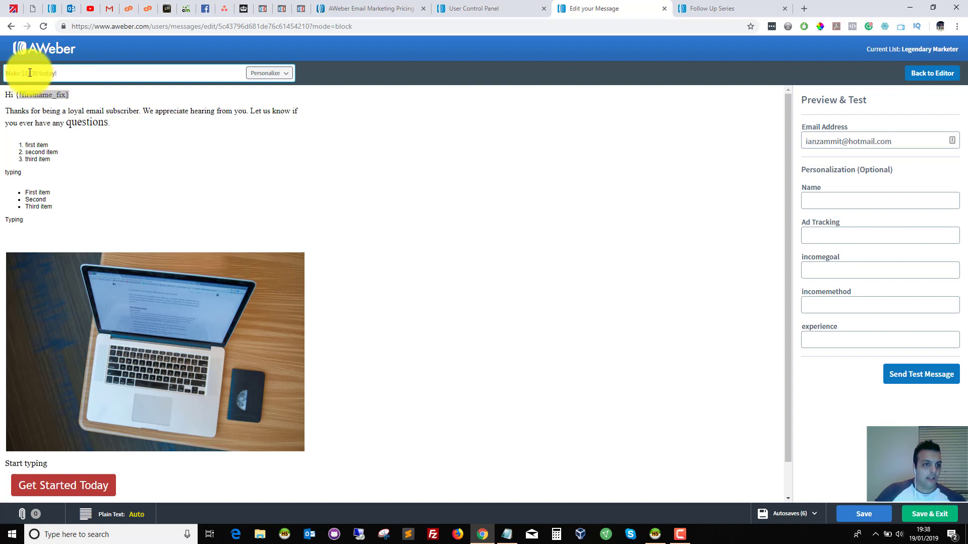
{"action": "type", "text": "!"}
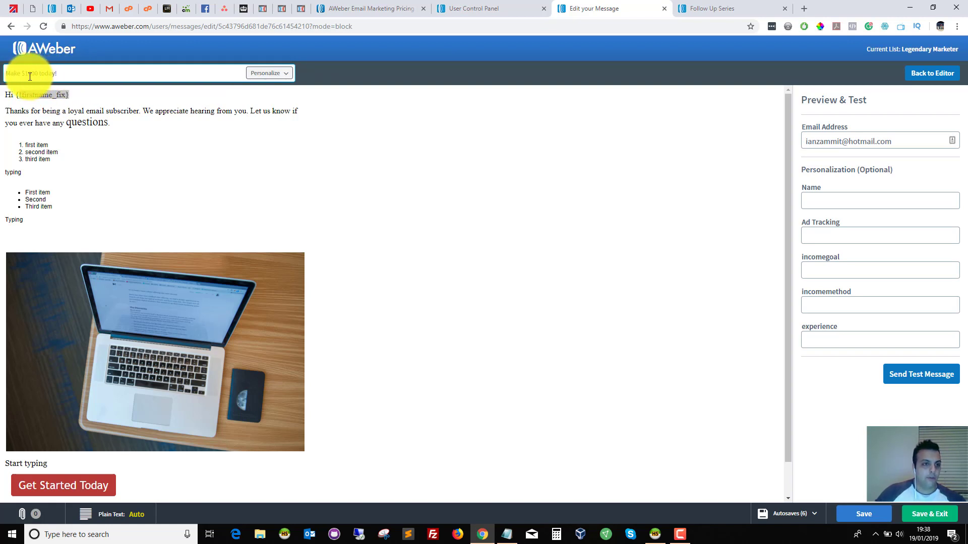
{"action": "left_click", "coordinate": [8, 72]}
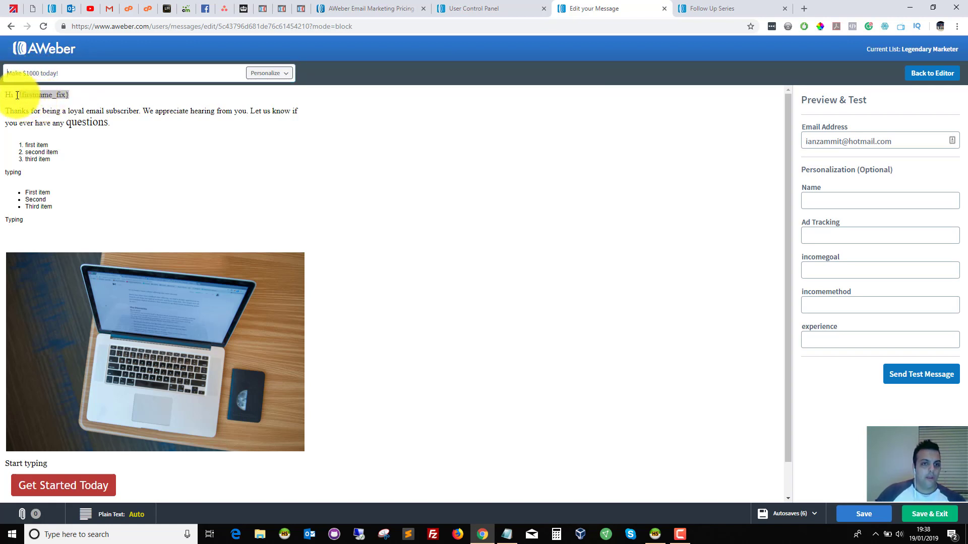
{"action": "left_click", "coordinate": [282, 75]}
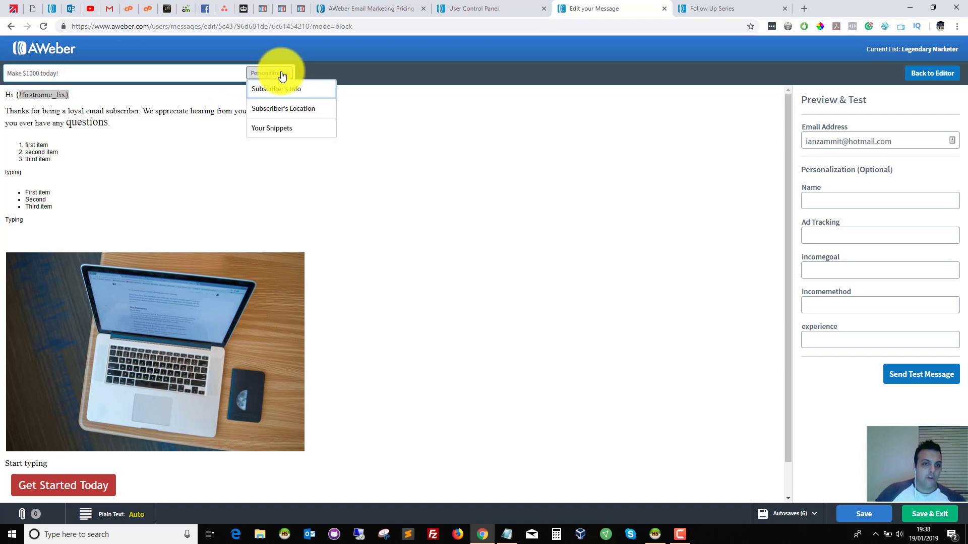
{"action": "left_click", "coordinate": [313, 90]}
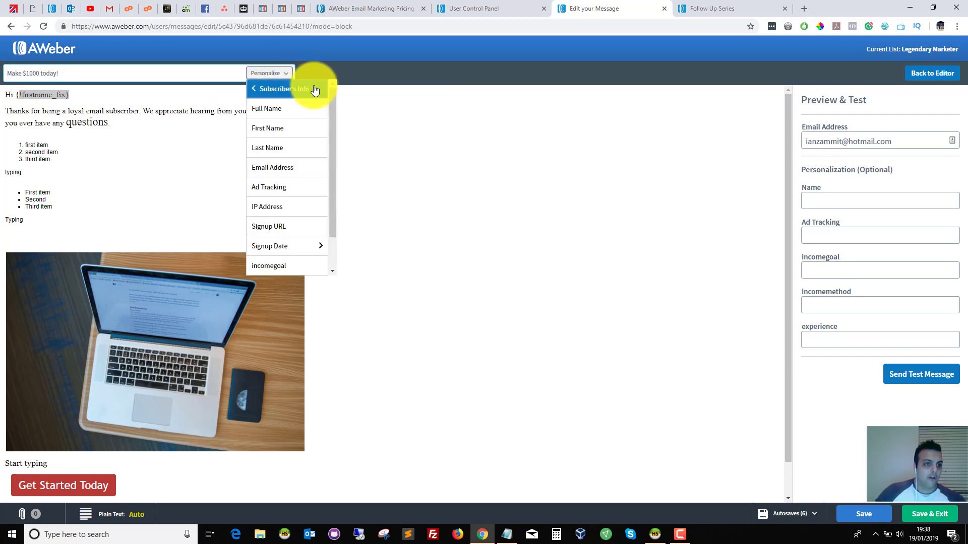
{"action": "left_click", "coordinate": [274, 129]}
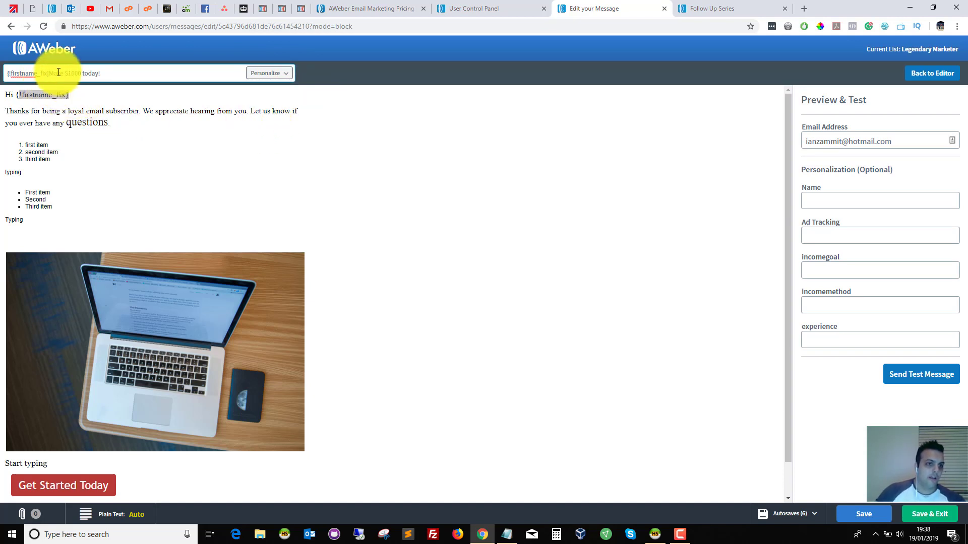
{"action": "type", "text": "-"}
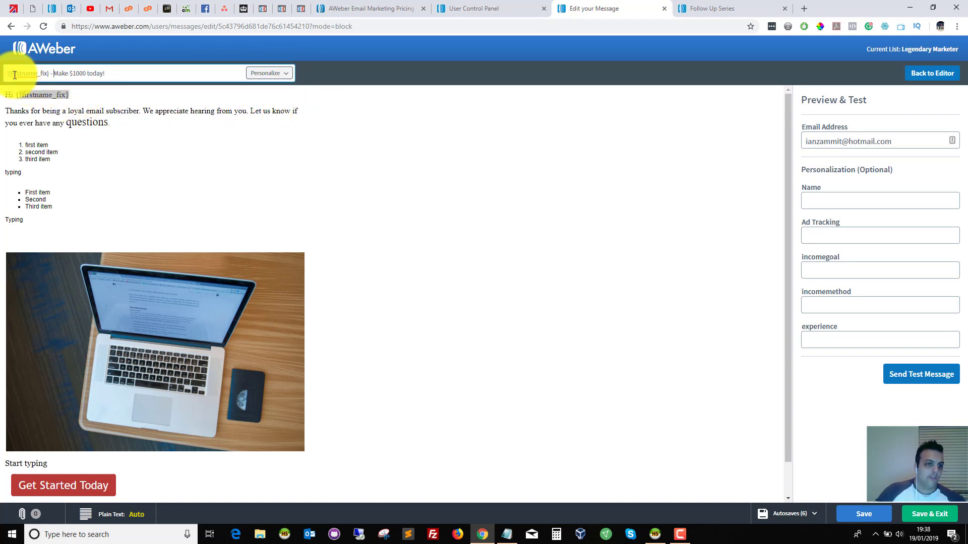
Examine the first-name tag in the subject line and the matching tag after "Hi" in the message body.
{"action": "left_click_drag", "start_coordinate": [49, 75], "coordinate": [2, 74]}
{"action": "left_click", "coordinate": [113, 74]}
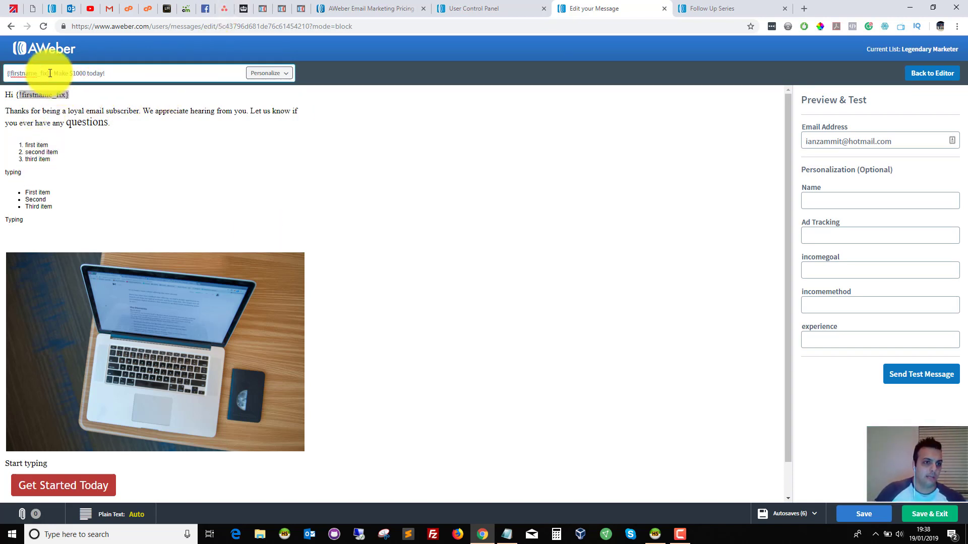
{"action": "left_click_drag", "start_coordinate": [50, 73], "coordinate": [2, 73]}
{"action": "left_click", "coordinate": [95, 113]}
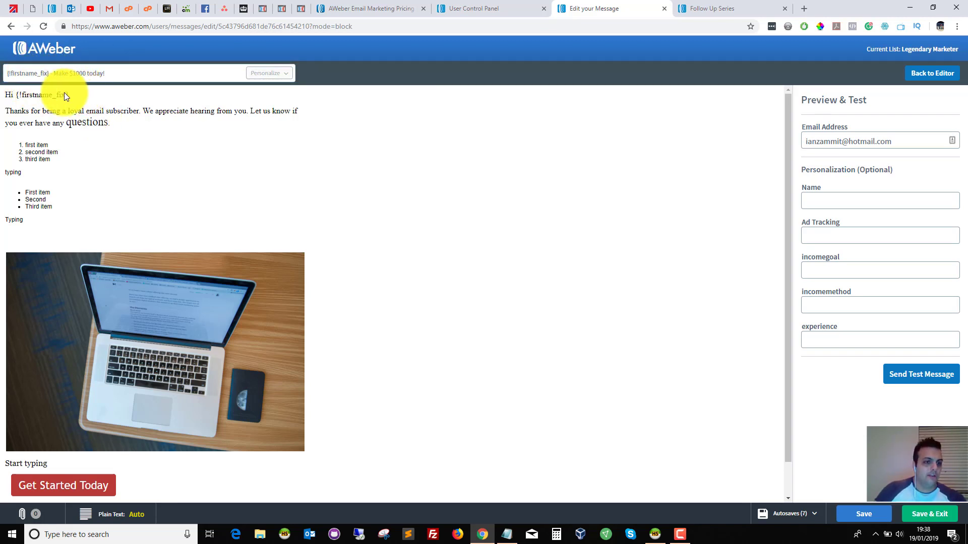
{"action": "left_click_drag", "start_coordinate": [65, 95], "coordinate": [17, 97]}
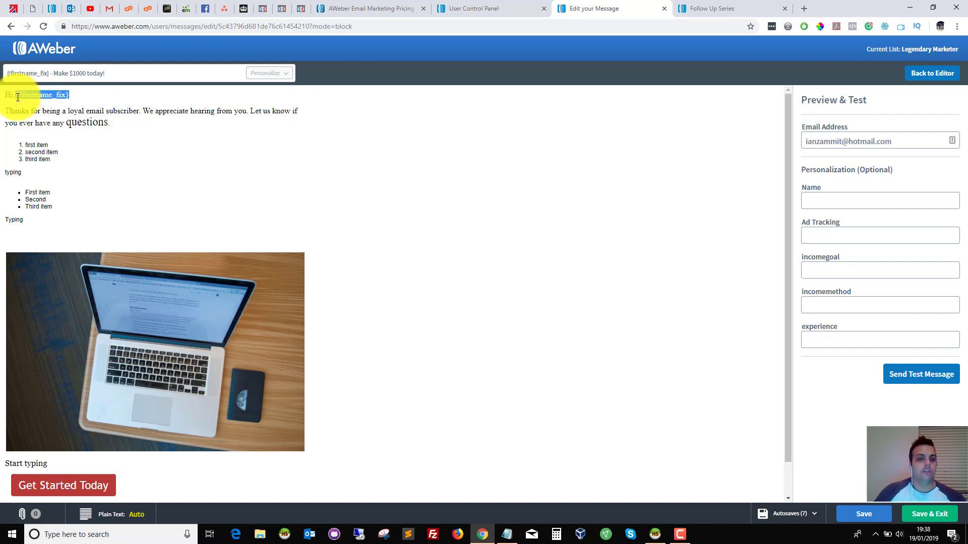
{"action": "left_click", "coordinate": [105, 110]}
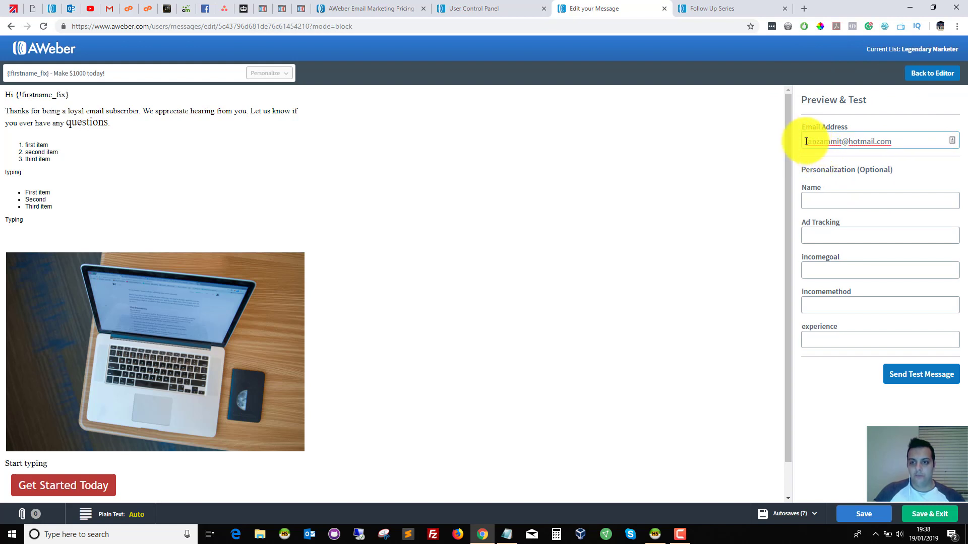
Check the test recipient's email address and enter the recipient's first name as the personalization name.
{"action": "left_click_drag", "start_coordinate": [807, 141], "coordinate": [896, 143]}
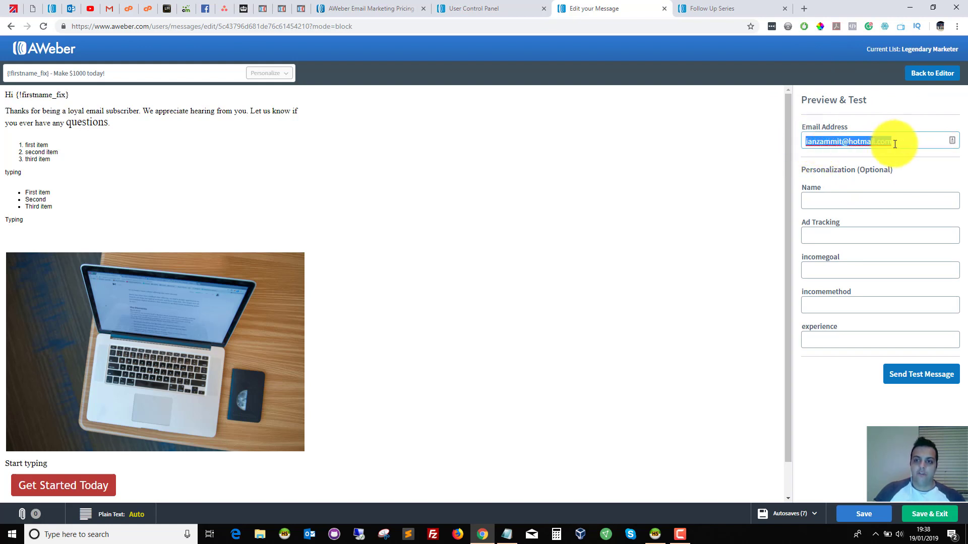
{"action": "left_click", "coordinate": [877, 177]}
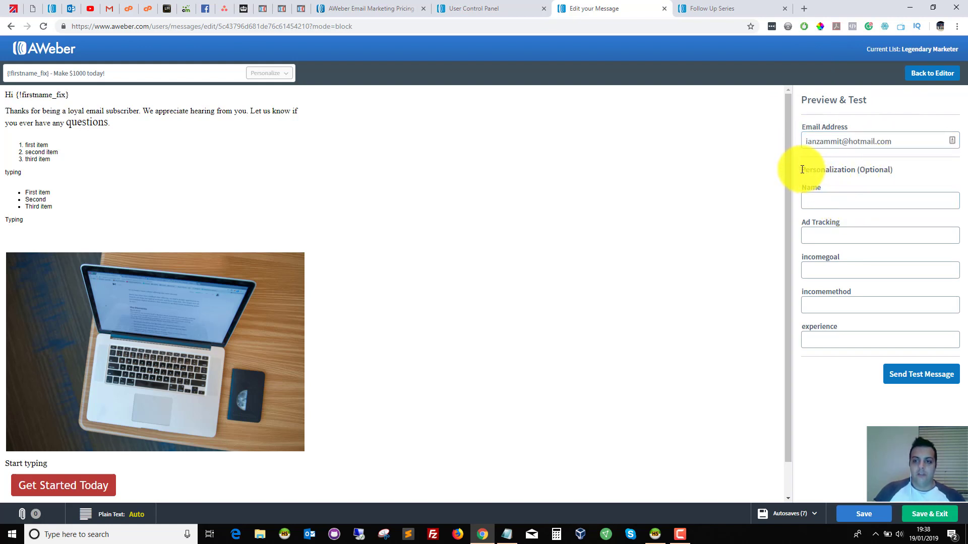
{"action": "left_click_drag", "start_coordinate": [804, 170], "coordinate": [871, 169]}
{"action": "left_click", "coordinate": [850, 198]}
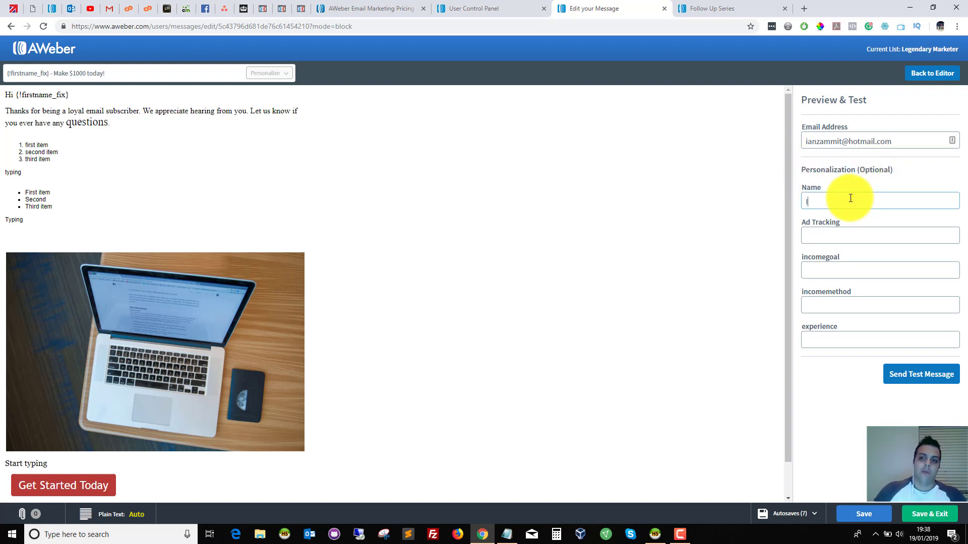
{"action": "type", "text": "Ian"}
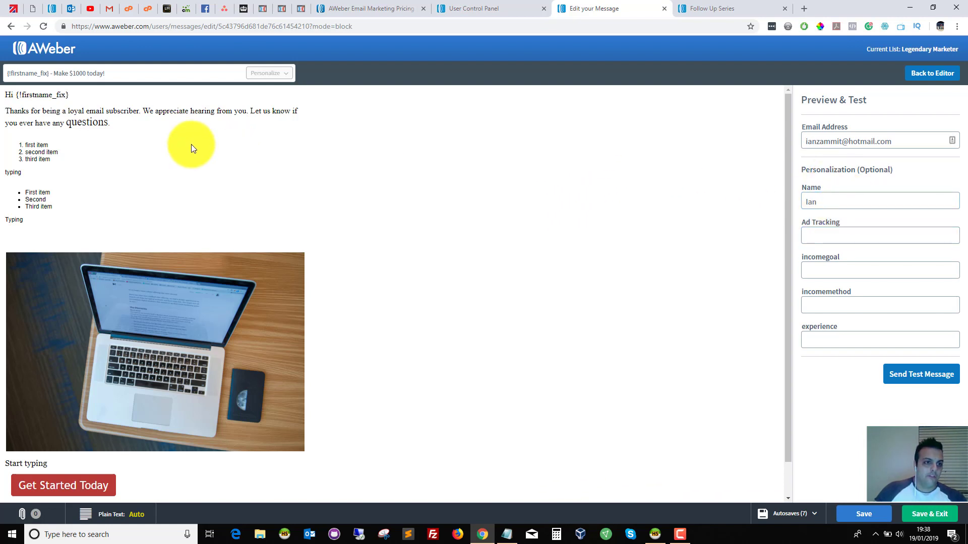
Compare the first-name tags in the body and subject line with the name entered for personalization.
{"action": "left_click_drag", "start_coordinate": [73, 95], "coordinate": [17, 94]}
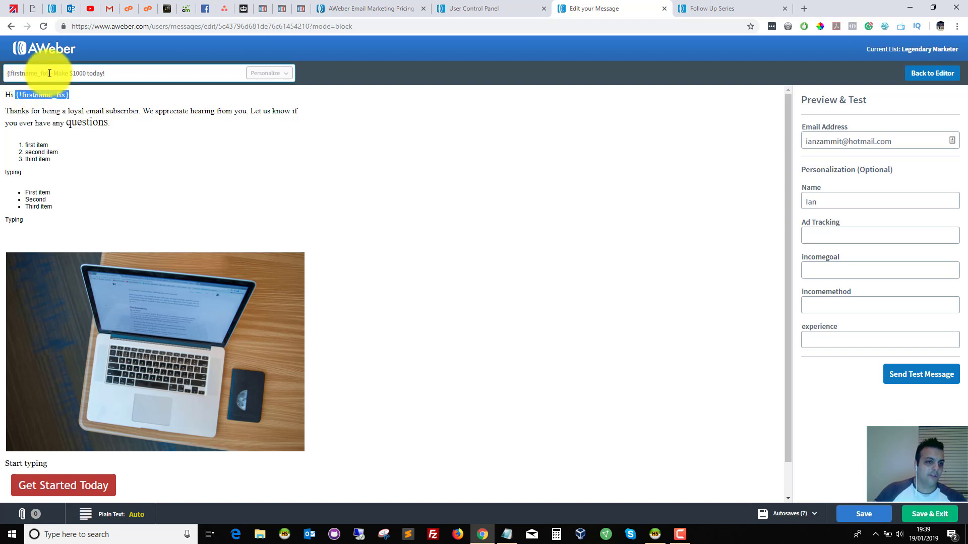
{"action": "left_click_drag", "start_coordinate": [49, 73], "coordinate": [4, 75]}
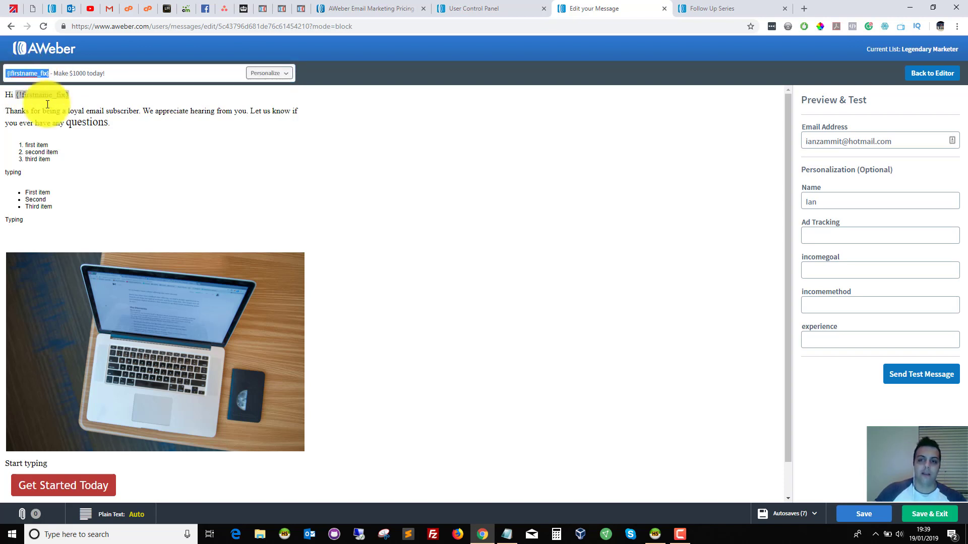
{"action": "left_click", "coordinate": [822, 202]}
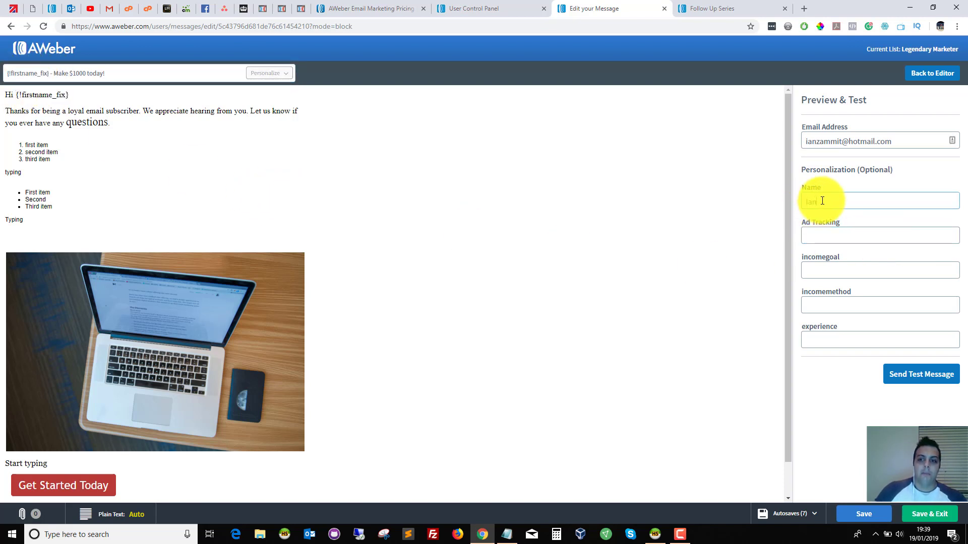
{"action": "left_click_drag", "start_coordinate": [821, 200], "coordinate": [782, 201]}
{"action": "left_click", "coordinate": [738, 235]}
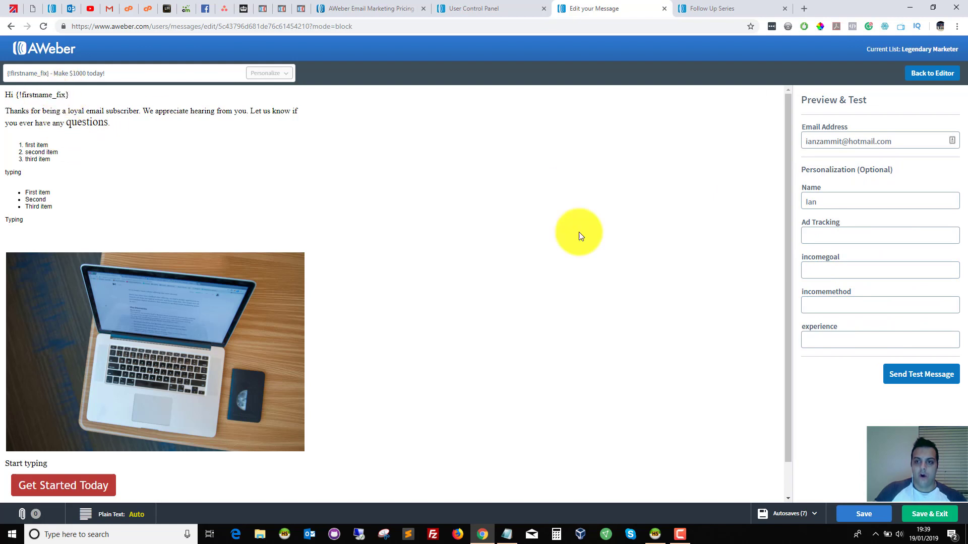
Recheck the personalization name and send the test message.
{"action": "left_click_drag", "start_coordinate": [802, 202], "coordinate": [826, 200]}
{"action": "left_click", "coordinate": [821, 202]}
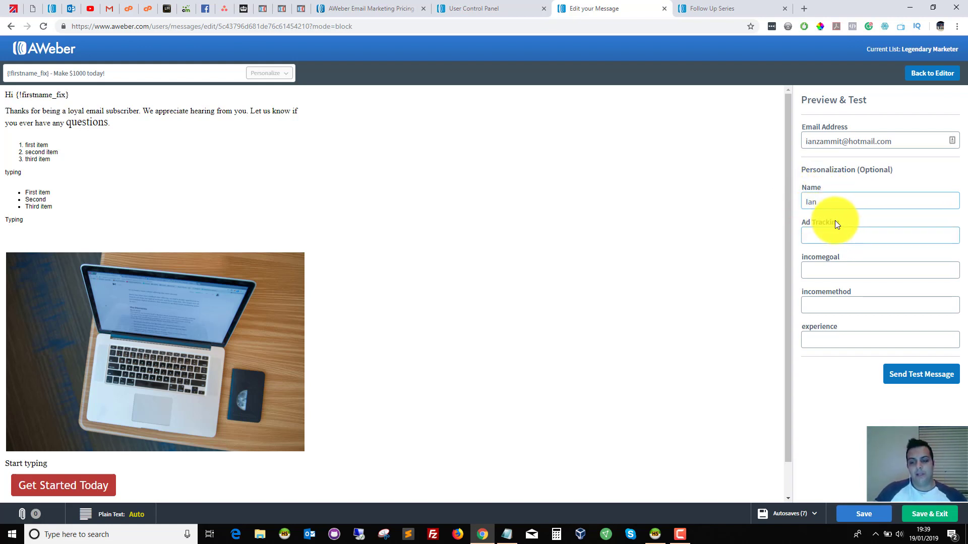
{"action": "left_click", "coordinate": [931, 378]}
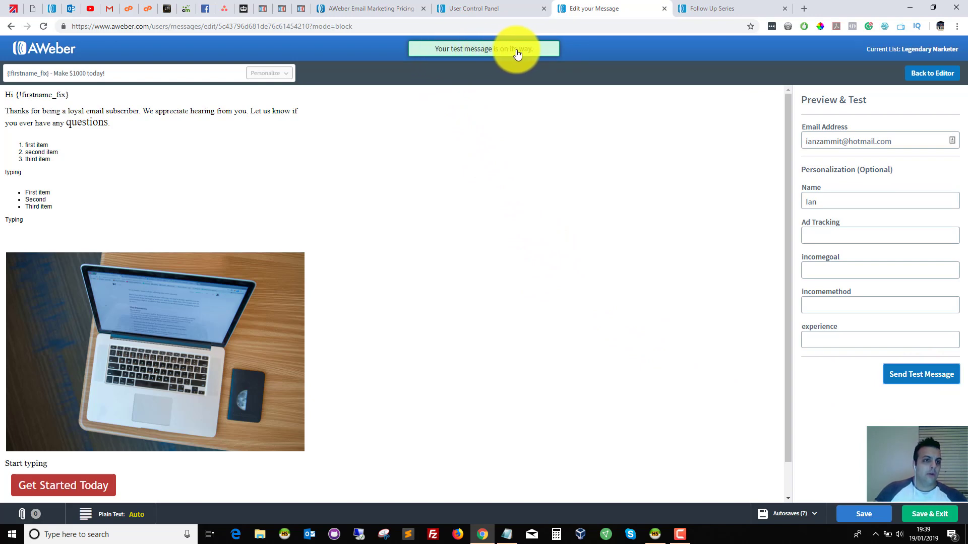
Switch to Outlook, open the "Make $1000 today!" test email from Junk Email and check the name in the greeting.
{"action": "left_click", "coordinate": [71, 3]}
{"action": "left_click", "coordinate": [56, 167]}
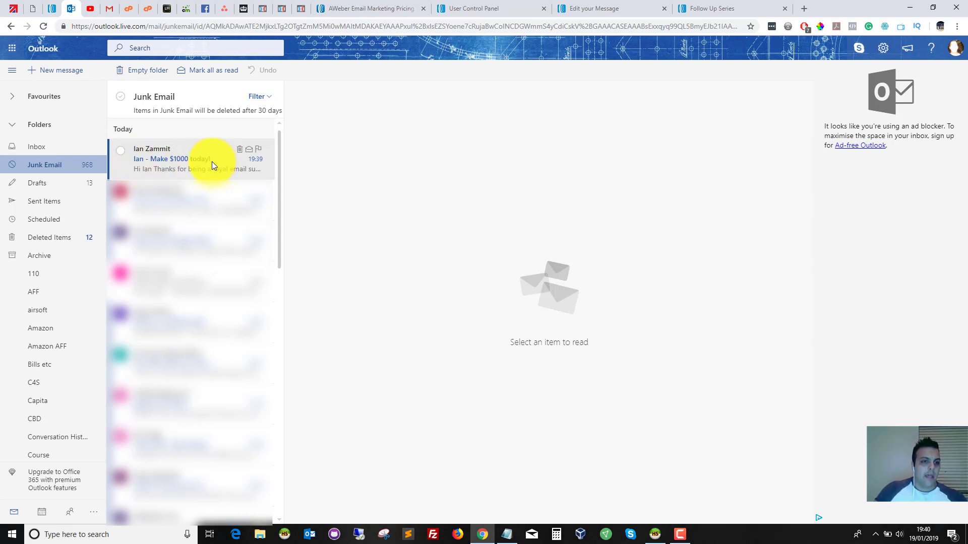
{"action": "left_click", "coordinate": [192, 159]}
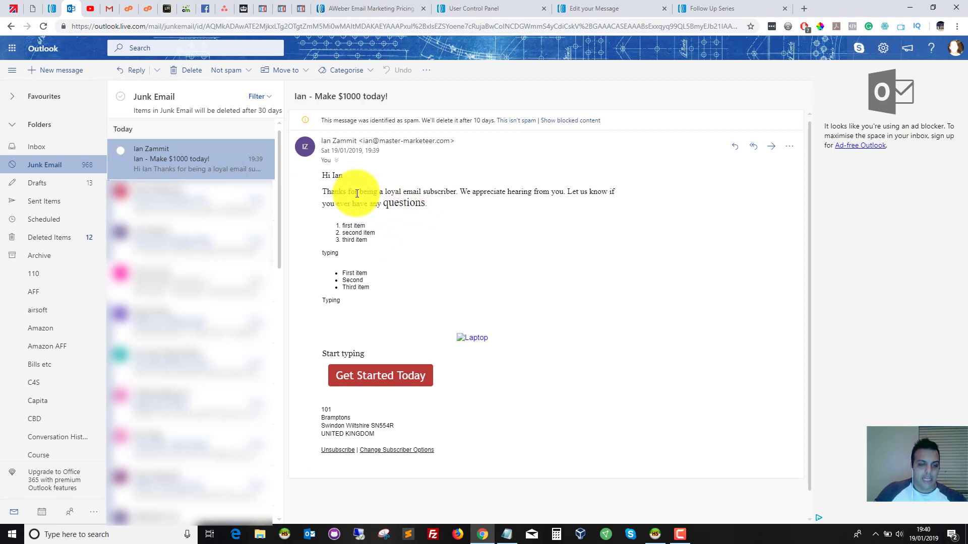
{"action": "double_click", "coordinate": [337, 175]}
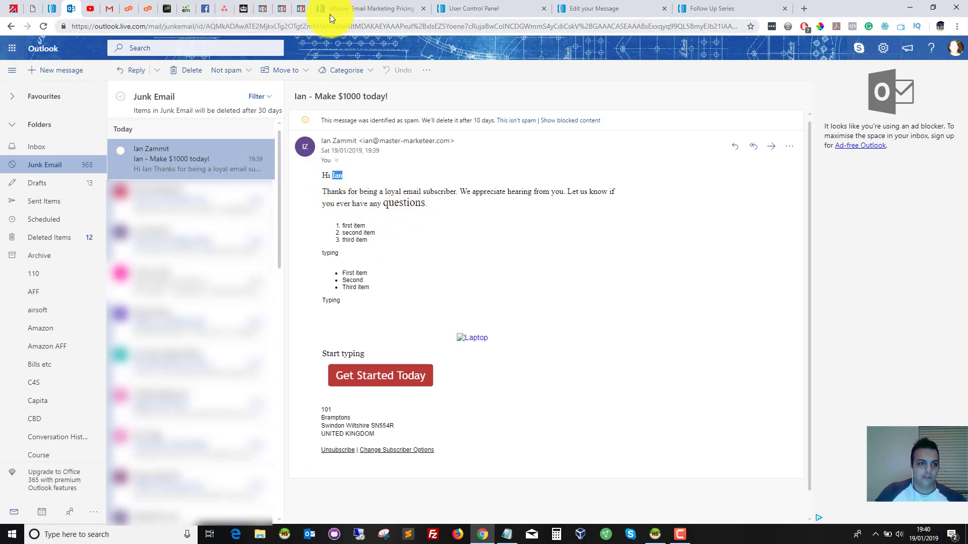
Switch back to the AWeber preview and review the first-name tags in the greeting and subject line.
{"action": "left_click", "coordinate": [569, 9]}
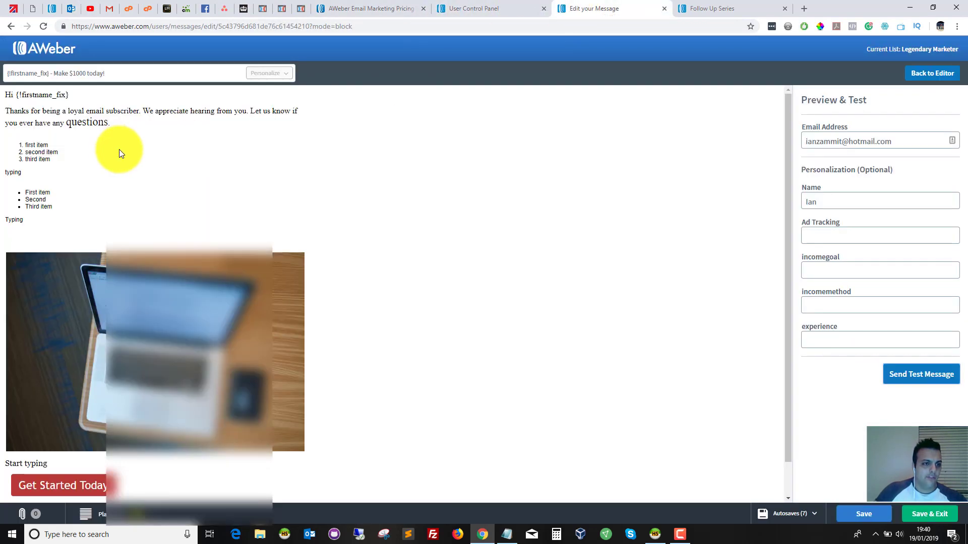
{"action": "left_click_drag", "start_coordinate": [17, 94], "coordinate": [3, 76]}
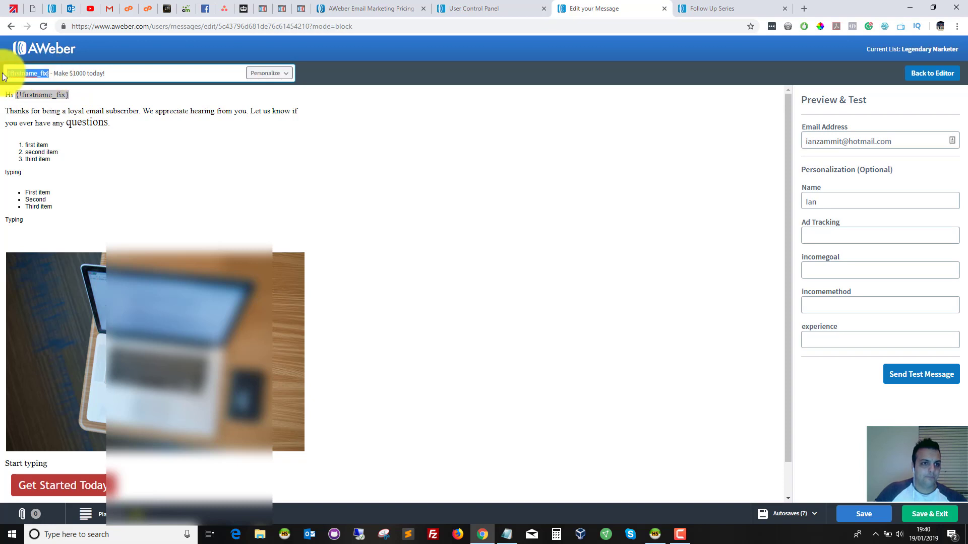
{"action": "left_click", "coordinate": [456, 193]}
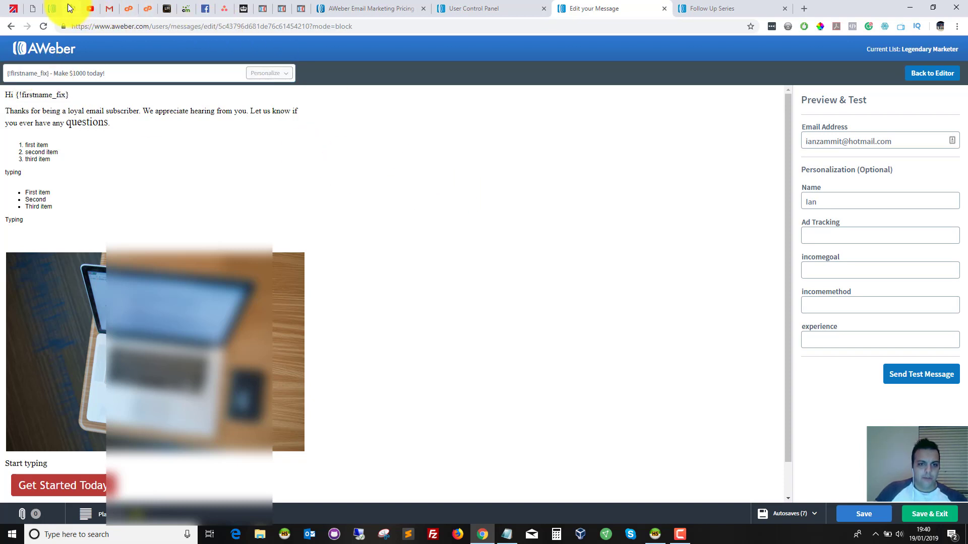
Return to the received email in Outlook and examine its opening paragraph, enlarged word, numbered list and bulleted list.
{"action": "left_click", "coordinate": [70, 7]}
{"action": "left_click_drag", "start_coordinate": [329, 193], "coordinate": [492, 226]}
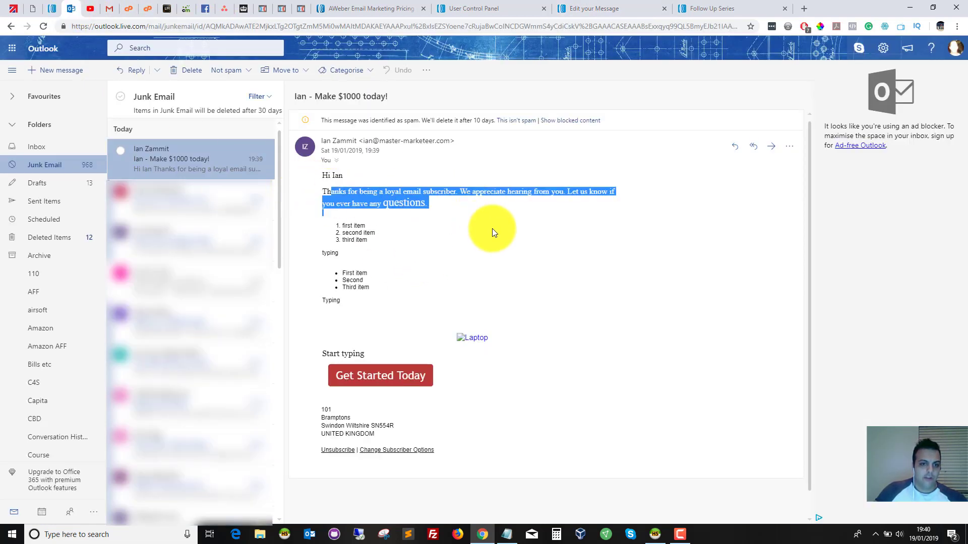
{"action": "left_click", "coordinate": [492, 229]}
{"action": "left_click_drag", "start_coordinate": [384, 202], "coordinate": [429, 222]}
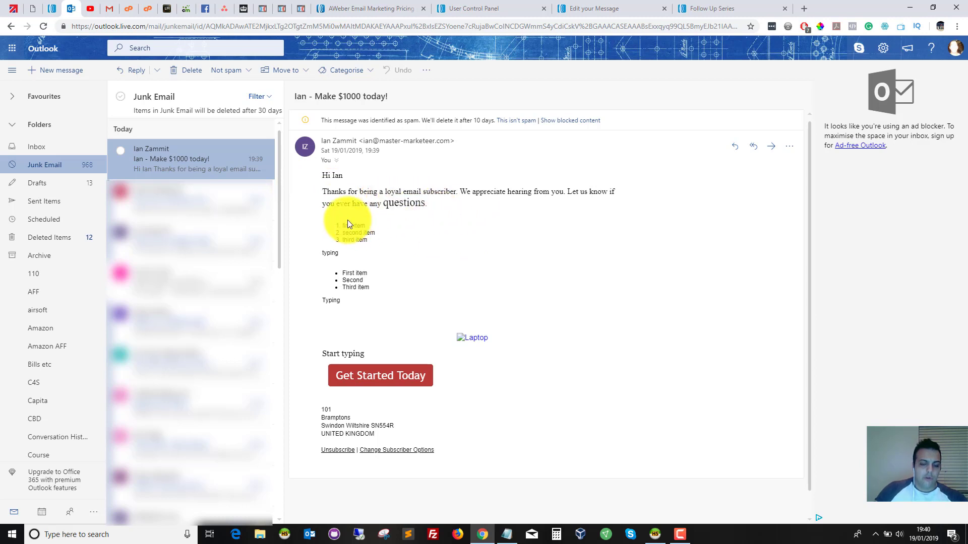
{"action": "left_click_drag", "start_coordinate": [346, 220], "coordinate": [372, 299]}
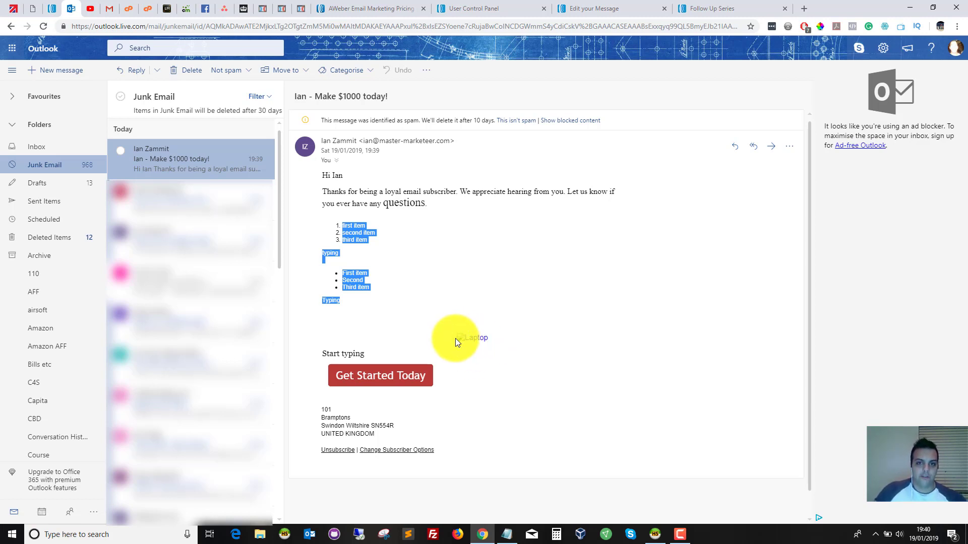
Show the email's blocked content and check the laptop image and button below it.
{"action": "left_click", "coordinate": [578, 121]}
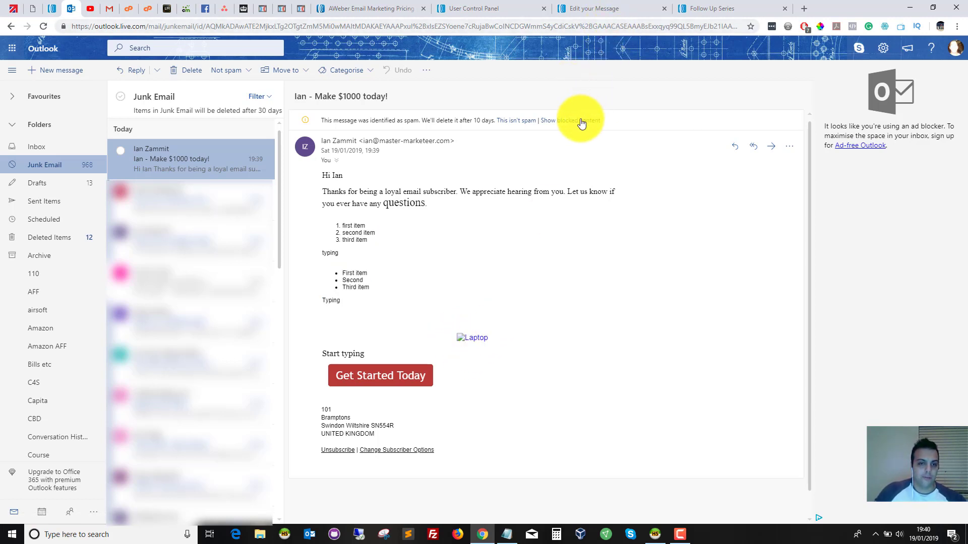
{"action": "scroll", "coordinate": [436, 358], "scroll_direction": "down", "scroll_amount": 3}
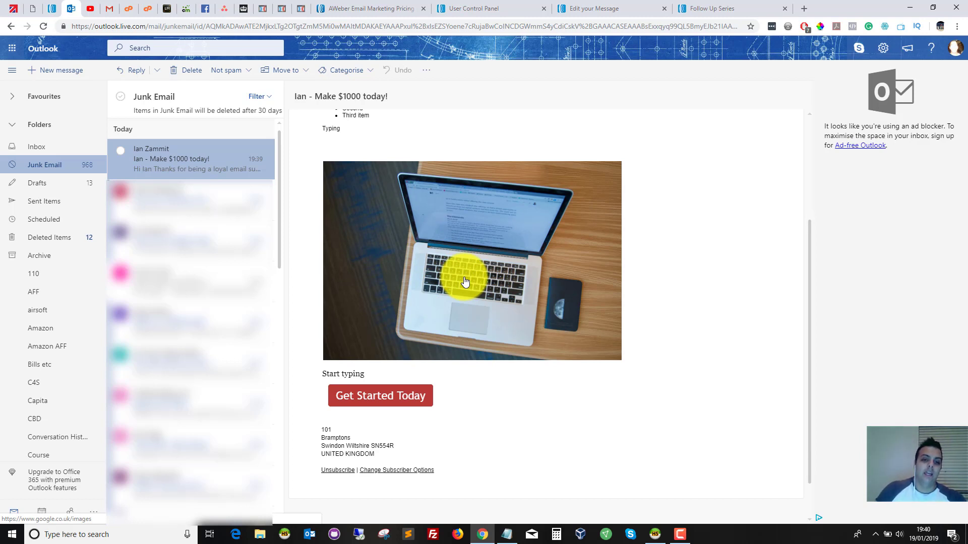
{"action": "scroll", "coordinate": [506, 297], "scroll_direction": "up", "scroll_amount": 1}
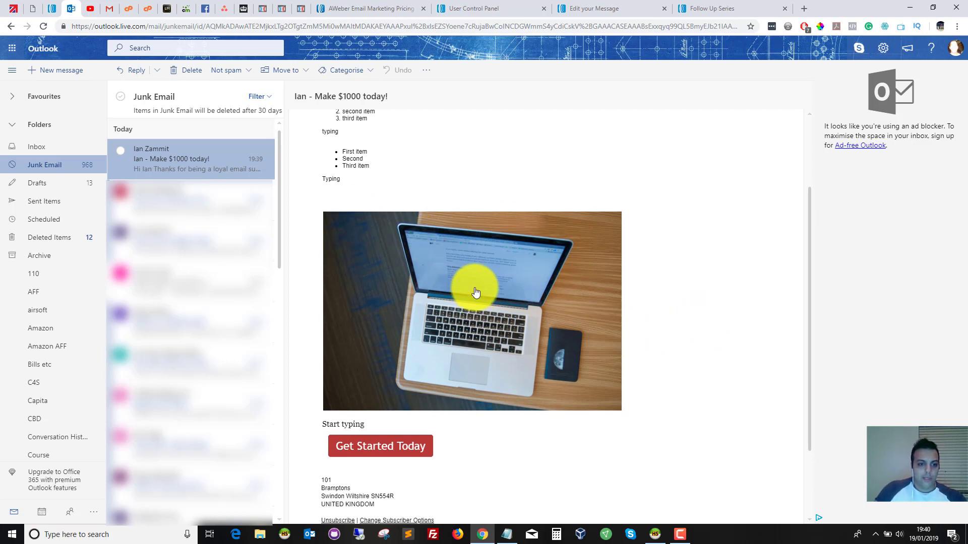
Review the image section of the email and open the laptop image's link in a new tab.
{"action": "scroll", "coordinate": [471, 287], "scroll_direction": "down", "scroll_amount": 1}
{"action": "scroll", "coordinate": [514, 277], "scroll_direction": "up", "scroll_amount": 3}
{"action": "scroll", "coordinate": [494, 283], "scroll_direction": "down", "scroll_amount": 2}
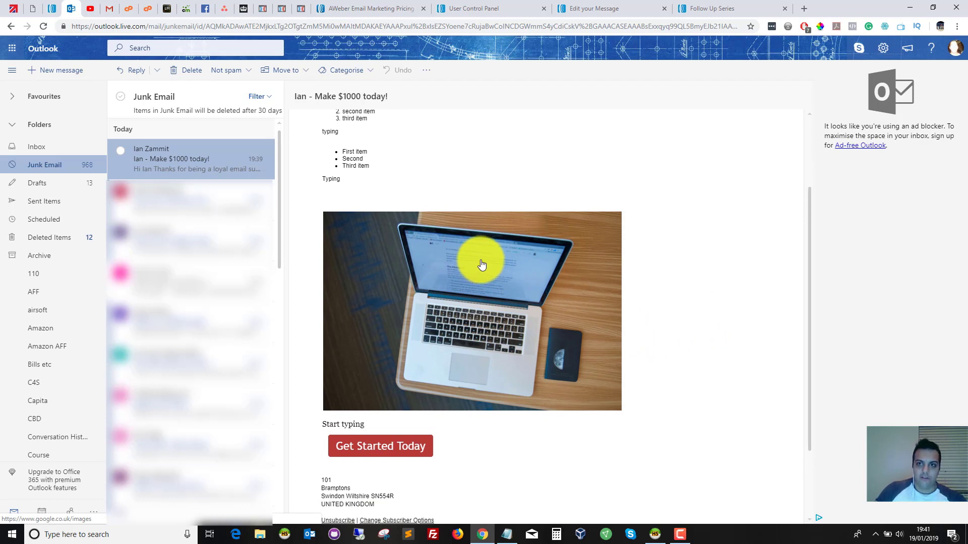
{"action": "right_click", "coordinate": [481, 259]}
{"action": "left_click", "coordinate": [505, 269]}
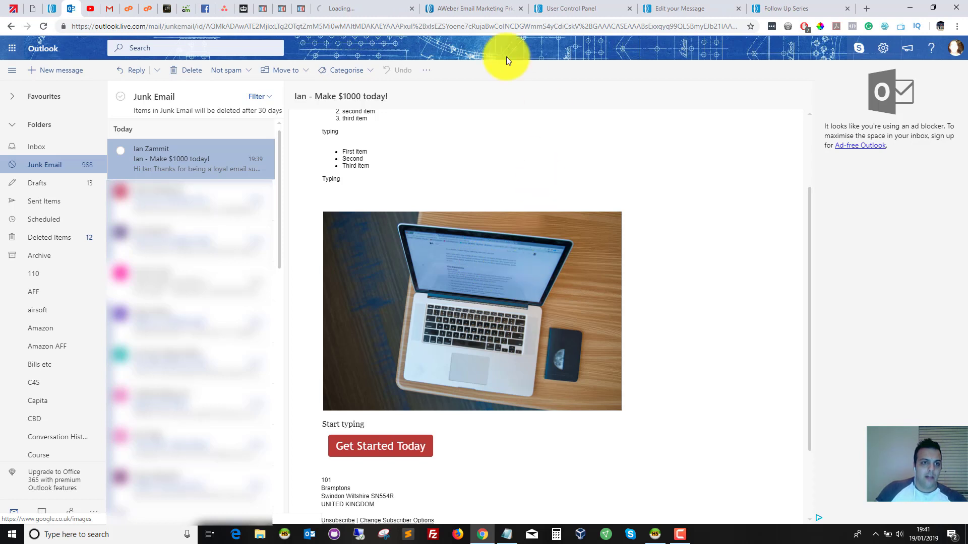
View the page opened from the laptop image, check its web address, and close it to return to the email.
{"action": "left_click", "coordinate": [376, 8]}
{"action": "left_click", "coordinate": [181, 28]}
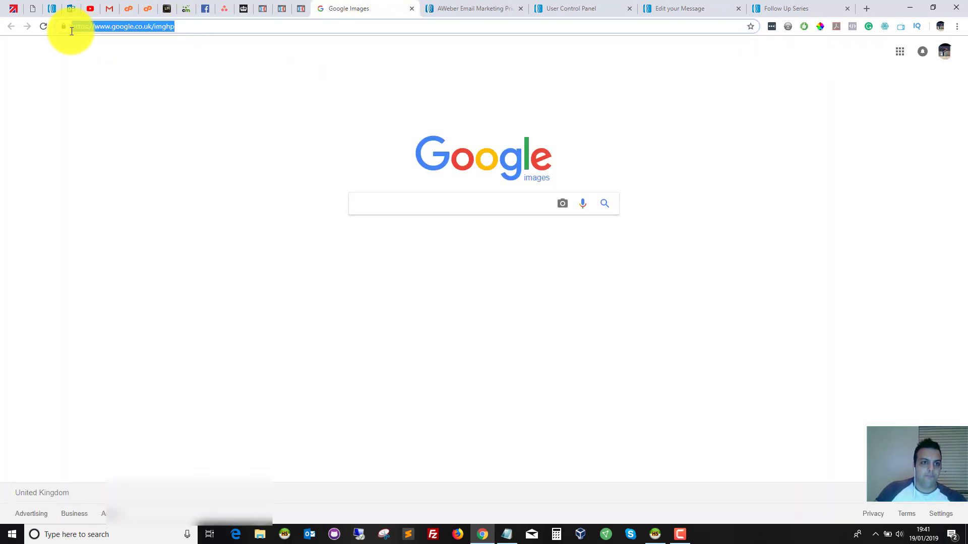
{"action": "left_click", "coordinate": [236, 26]}
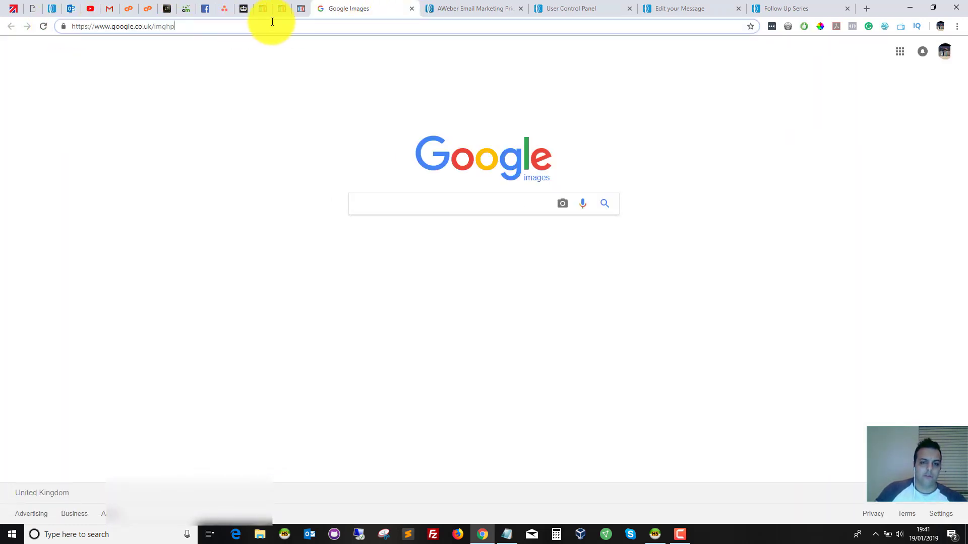
{"action": "left_click", "coordinate": [412, 10]}
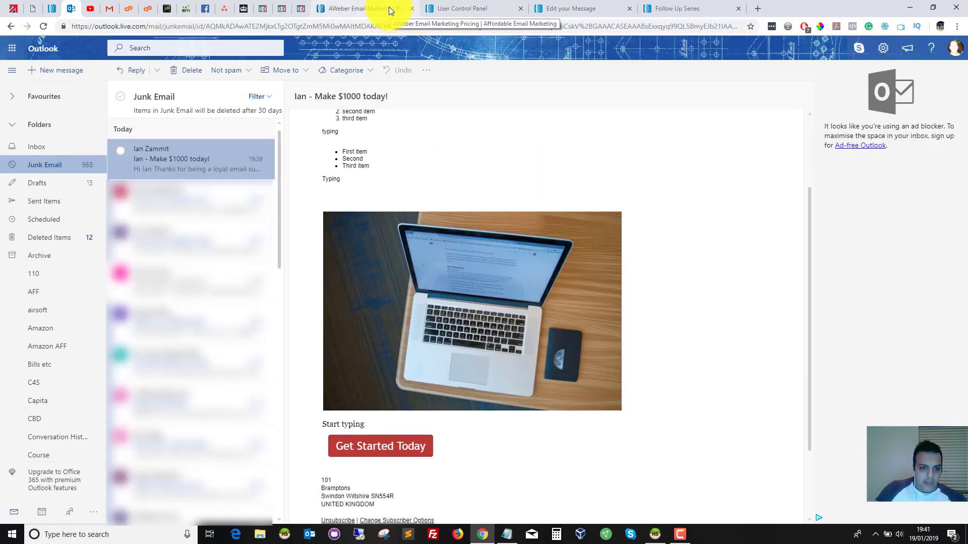
Review the whole received email again, from its greeting and lists to the laptop image, Get Started Today button and footer.
{"action": "scroll", "coordinate": [450, 270], "scroll_direction": "down", "scroll_amount": 2}
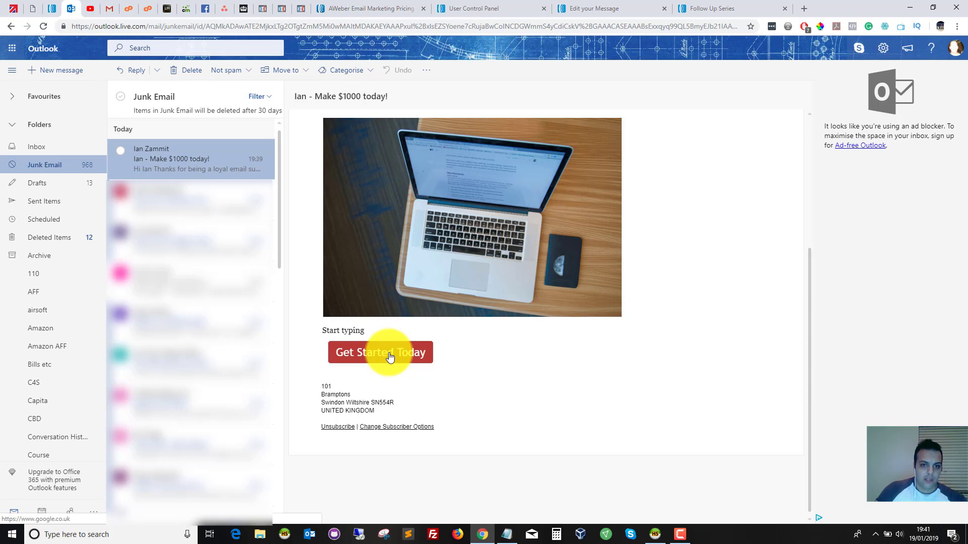
{"action": "scroll", "coordinate": [468, 359], "scroll_direction": "up", "scroll_amount": 3}
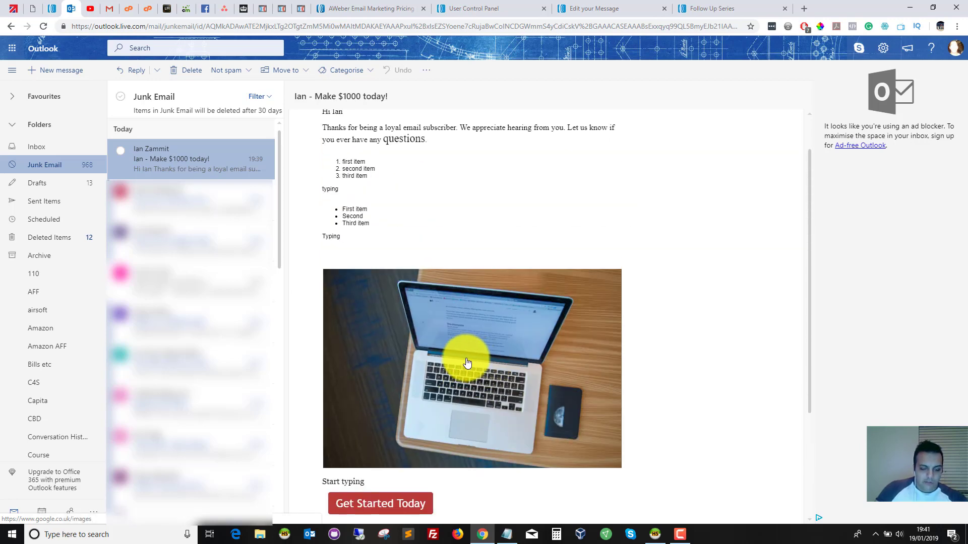
{"action": "scroll", "coordinate": [459, 272], "scroll_direction": "up", "scroll_amount": 1}
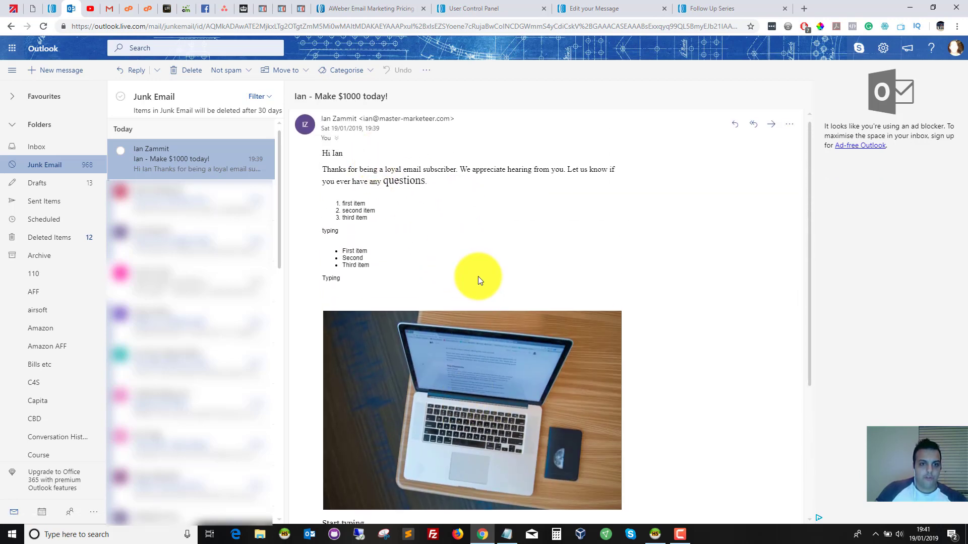
{"action": "scroll", "coordinate": [476, 276], "scroll_direction": "down", "scroll_amount": 4}
{"action": "scroll", "coordinate": [504, 290], "scroll_direction": "up", "scroll_amount": 4}
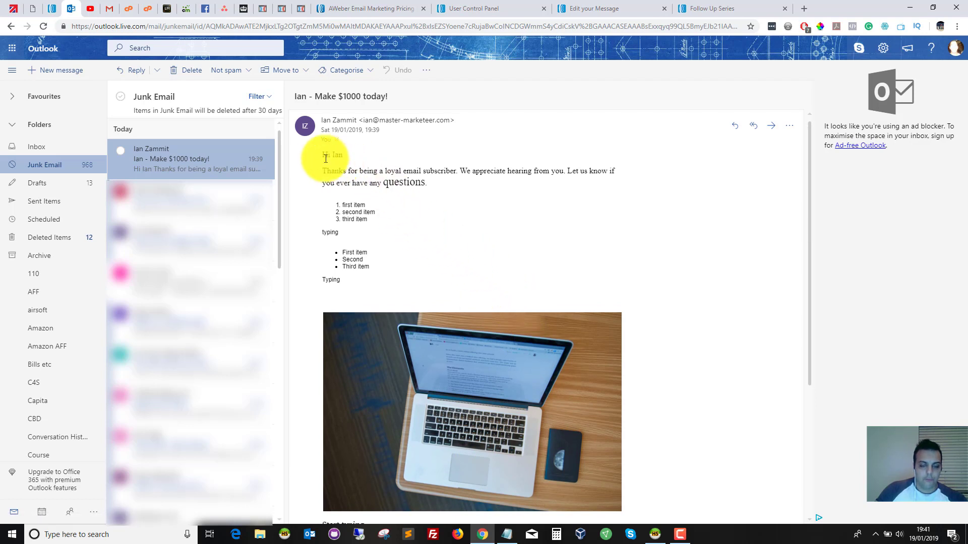
{"action": "left_click_drag", "start_coordinate": [356, 183], "coordinate": [488, 217]}
{"action": "left_click", "coordinate": [487, 217]}
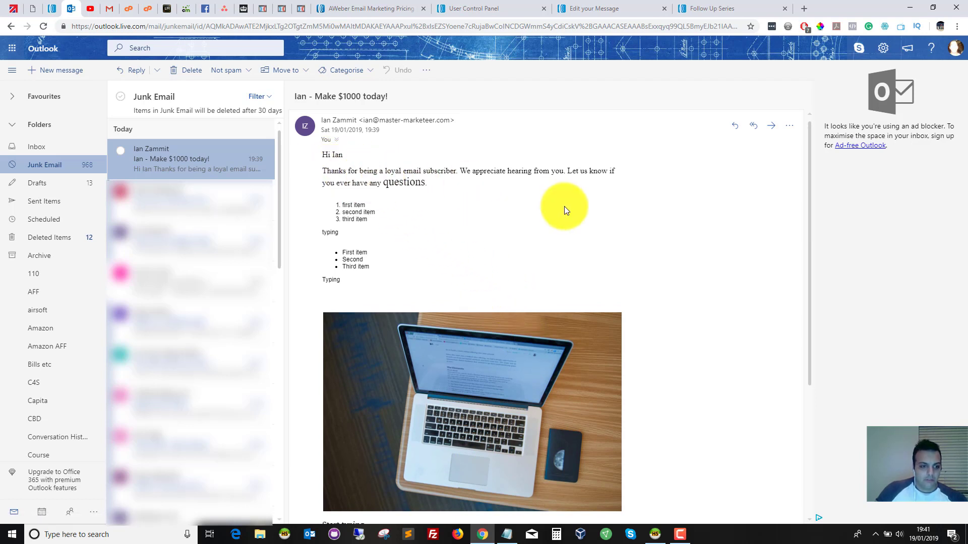
{"action": "scroll", "coordinate": [564, 205], "scroll_direction": "down", "scroll_amount": 2}
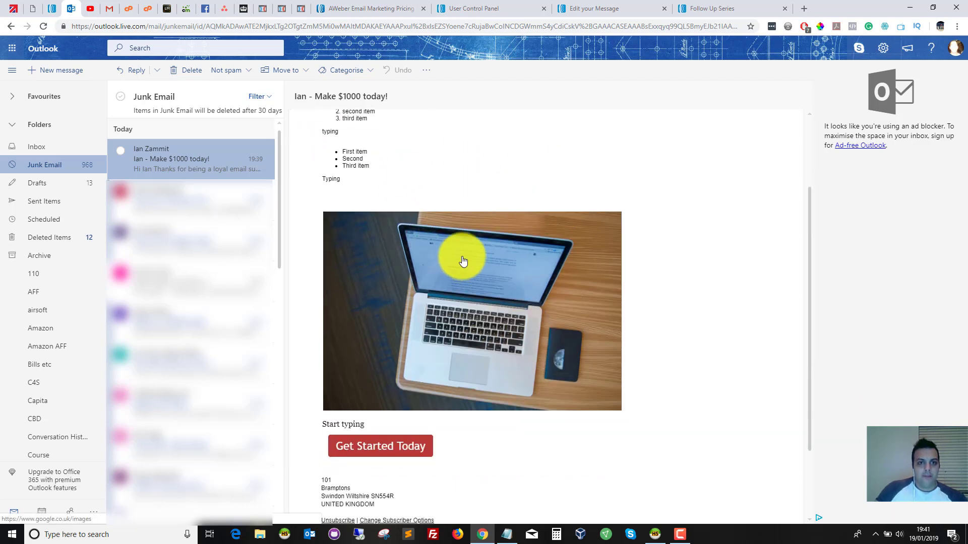
{"action": "scroll", "coordinate": [388, 423], "scroll_direction": "down", "scroll_amount": 1}
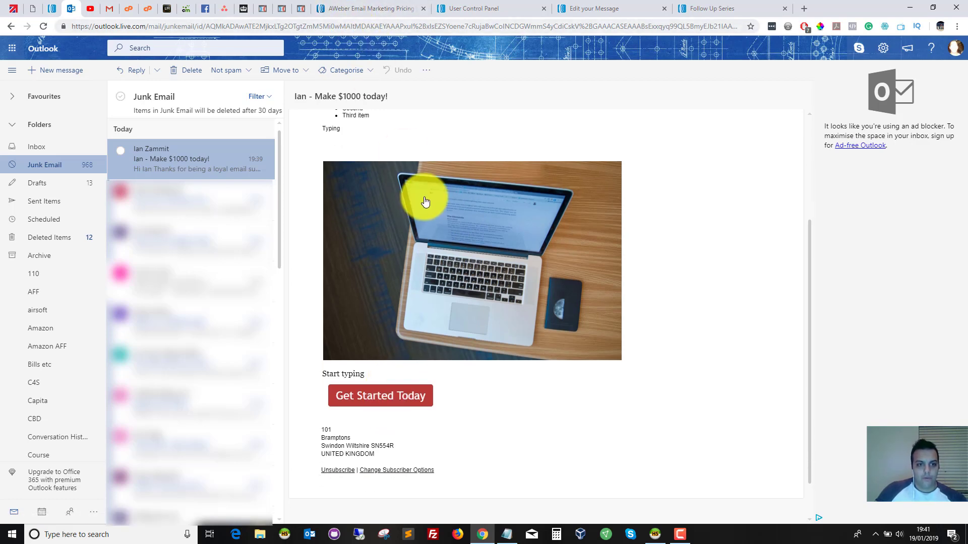
{"action": "scroll", "coordinate": [469, 275], "scroll_direction": "up", "scroll_amount": 3}
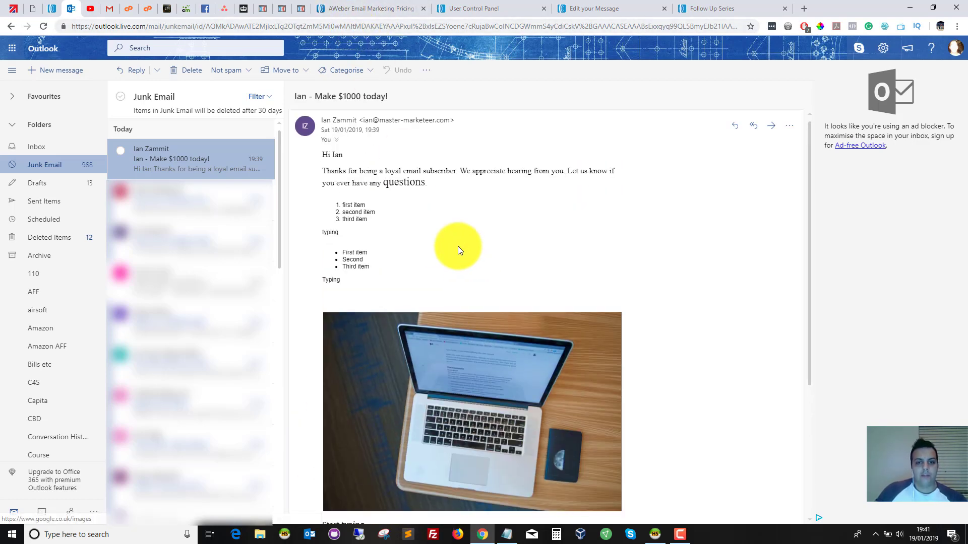
Return to the AWeber message editor, save the message and exit to the drafts list.
{"action": "left_click", "coordinate": [472, 5]}
{"action": "left_click", "coordinate": [586, 4]}
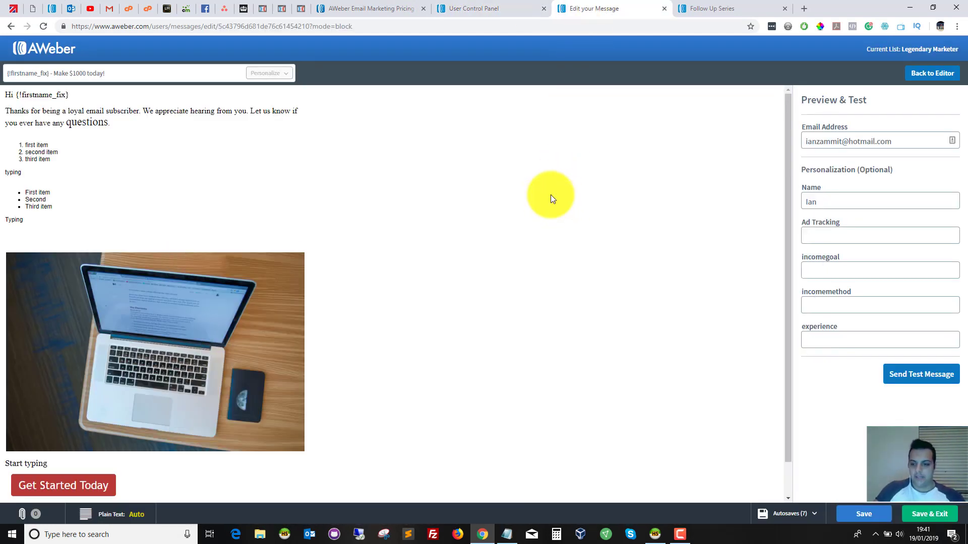
{"action": "left_click", "coordinate": [927, 517]}
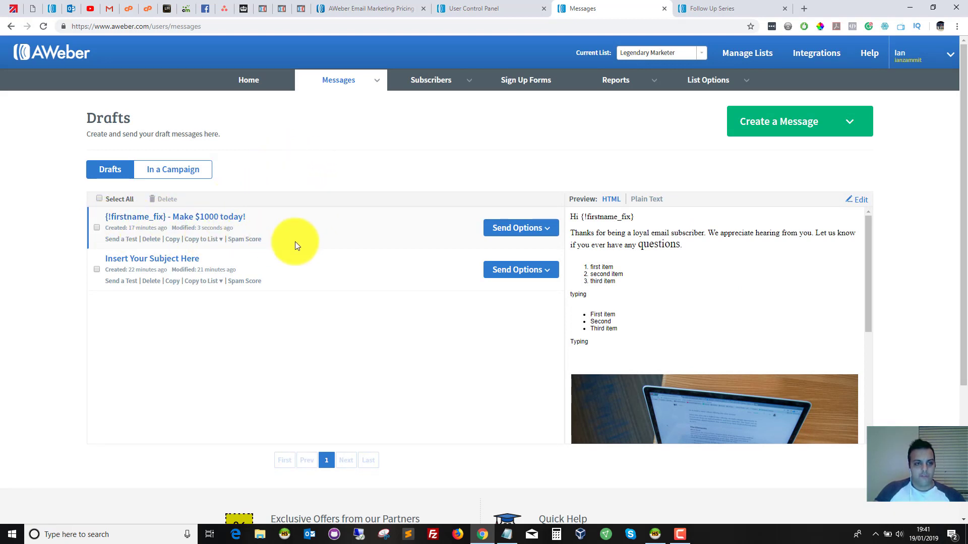
{"action": "left_click_drag", "start_coordinate": [89, 119], "coordinate": [143, 120]}
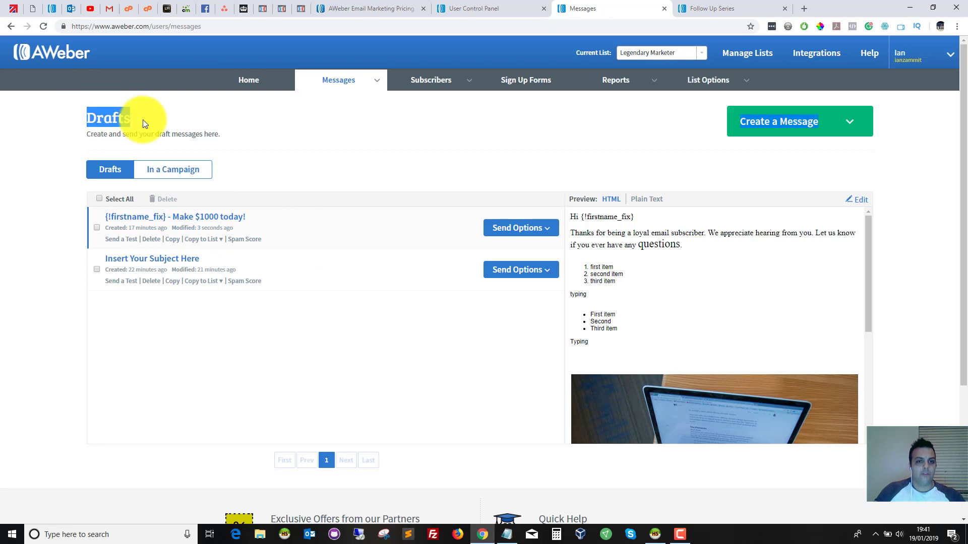
{"action": "left_click", "coordinate": [143, 120]}
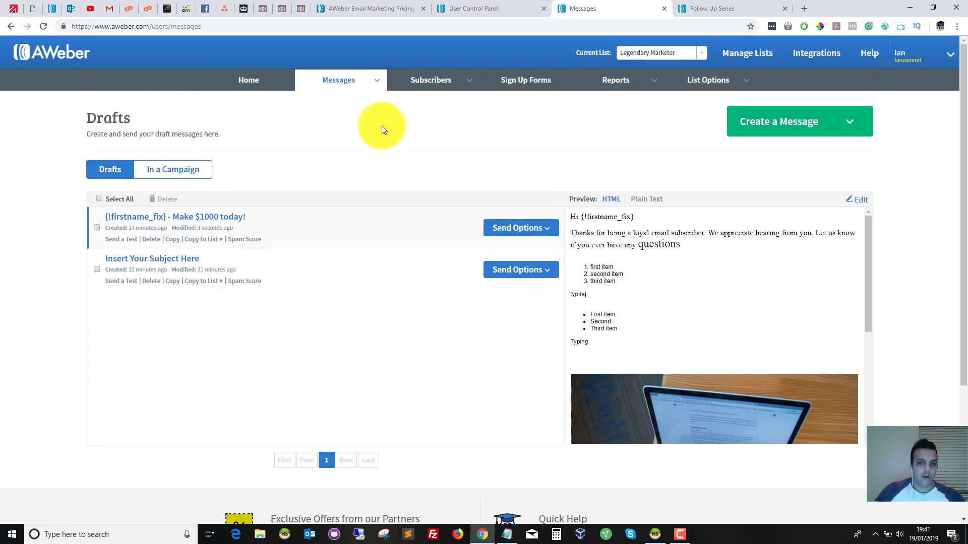
{"action": "mouse_move", "coordinate": [373, 83]}
{"action": "left_click", "coordinate": [319, 104]}
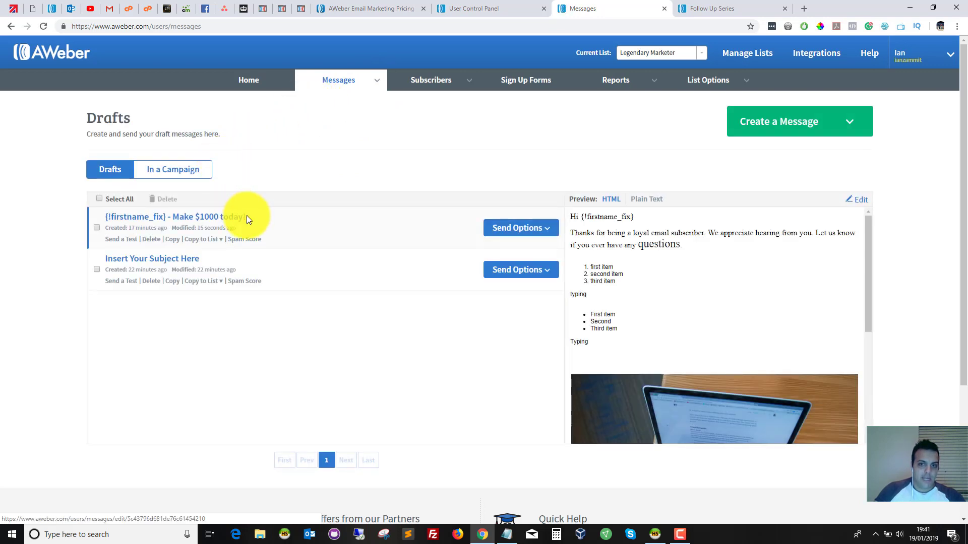
Compare the previews of the "Insert Your Subject Here" and "{!firstname_fix} - Make $1000 today!" drafts.
{"action": "left_click", "coordinate": [269, 267]}
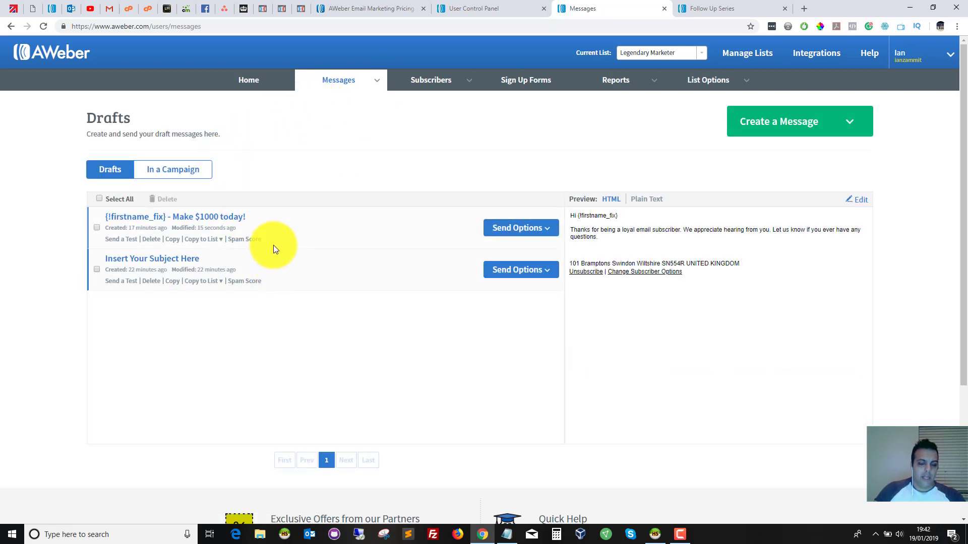
{"action": "left_click", "coordinate": [274, 234]}
{"action": "left_click", "coordinate": [282, 265]}
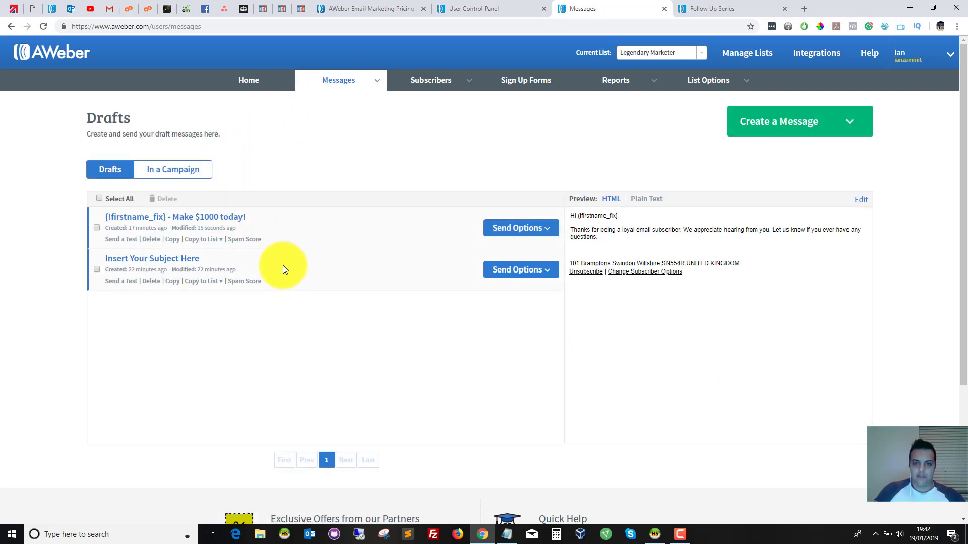
{"action": "left_click", "coordinate": [286, 231]}
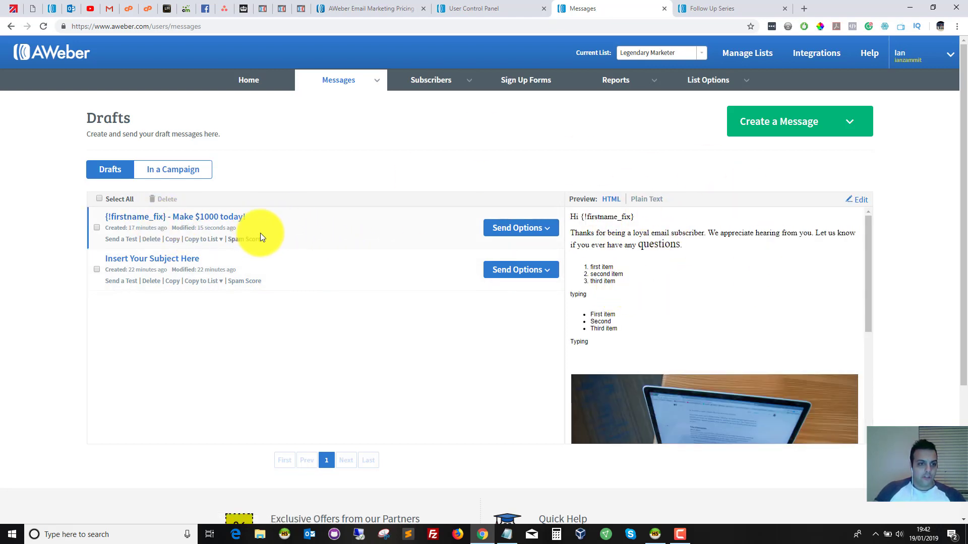
Select the "{!firstname_fix} - Make $1000 today!" draft and open its broadcast settings to examine when it should be sent.
{"action": "left_click", "coordinate": [97, 228]}
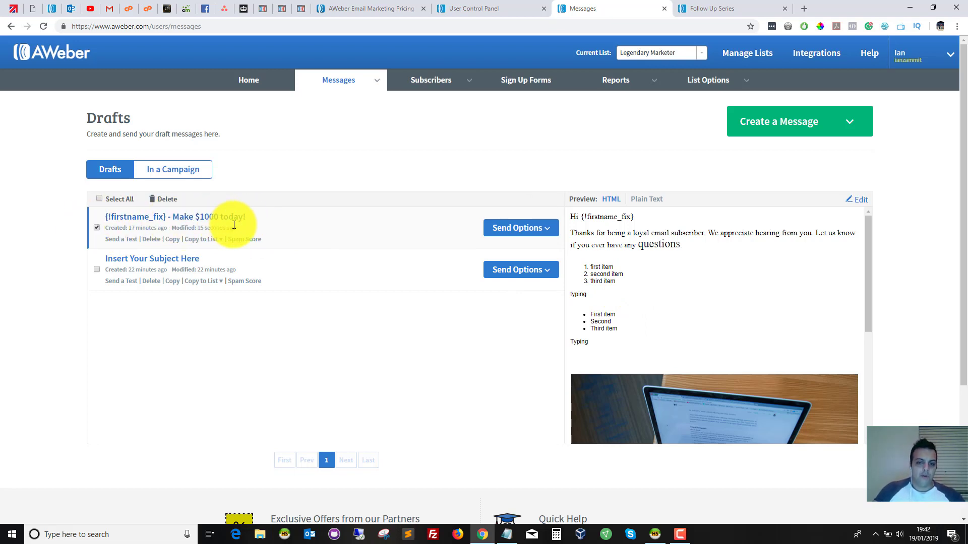
{"action": "left_click", "coordinate": [548, 231]}
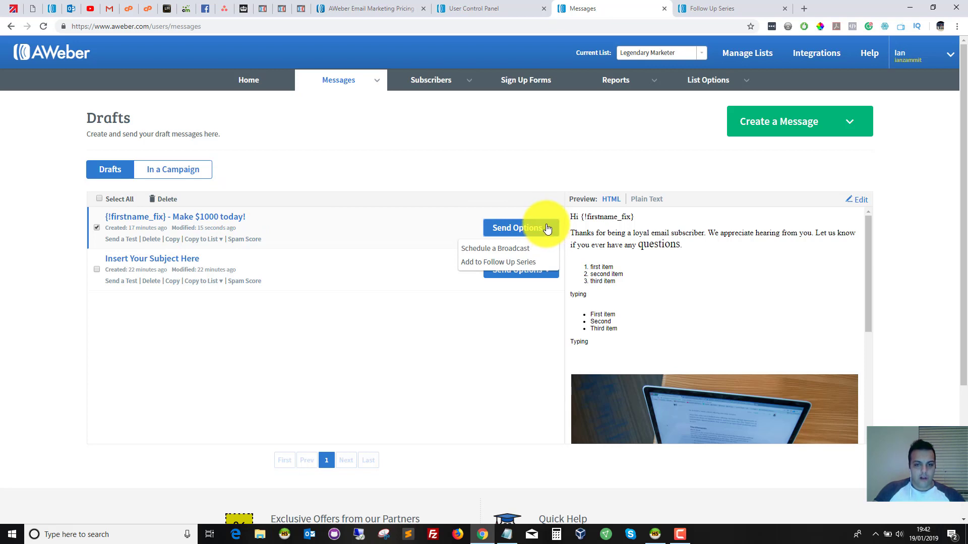
{"action": "left_click", "coordinate": [488, 249]}
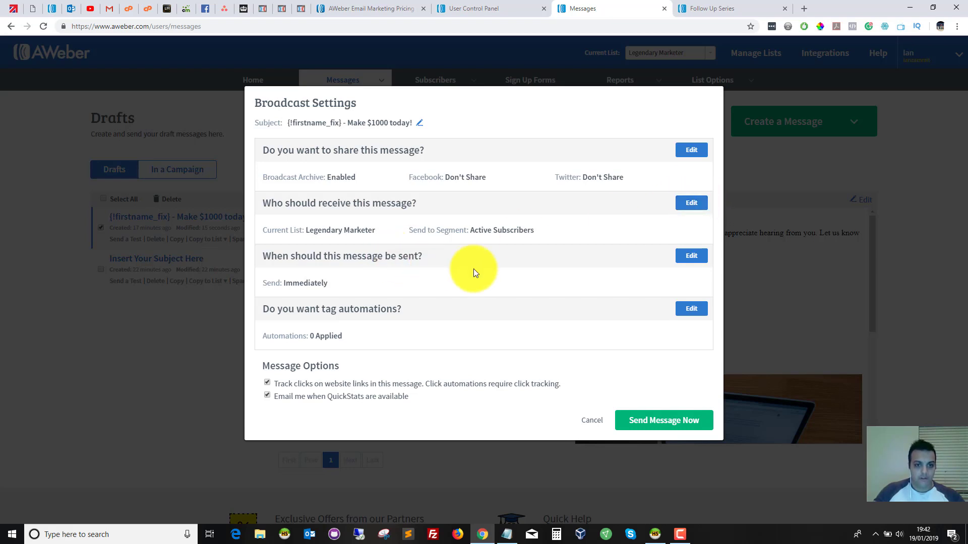
{"action": "left_click_drag", "start_coordinate": [262, 256], "coordinate": [390, 256]}
{"action": "left_click", "coordinate": [640, 280]}
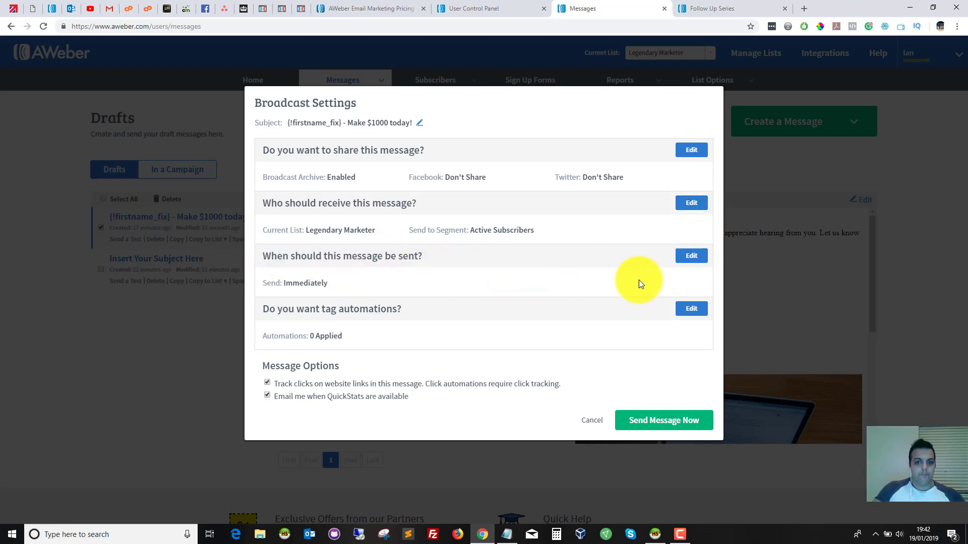
Try a send time of 1:00 pm on 20 January 2019 for the broadcast and discard the timing change.
{"action": "left_click", "coordinate": [690, 257]}
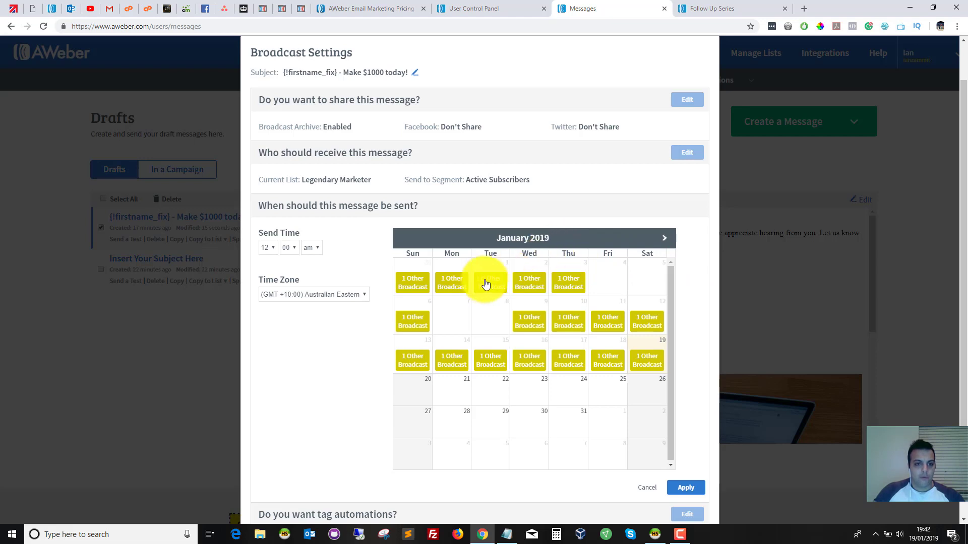
{"action": "left_click", "coordinate": [421, 395]}
{"action": "left_click", "coordinate": [272, 250]}
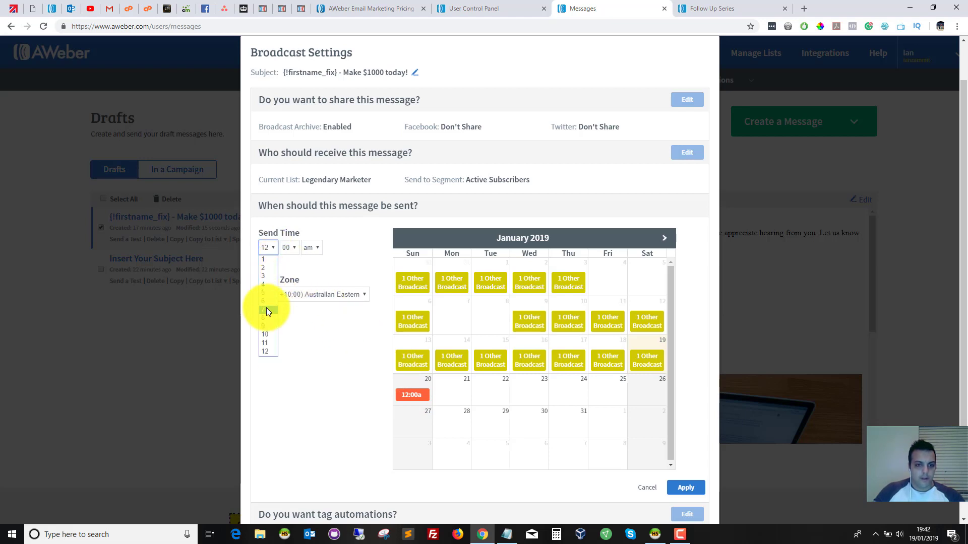
{"action": "left_click", "coordinate": [269, 260]}
{"action": "left_click", "coordinate": [310, 247]}
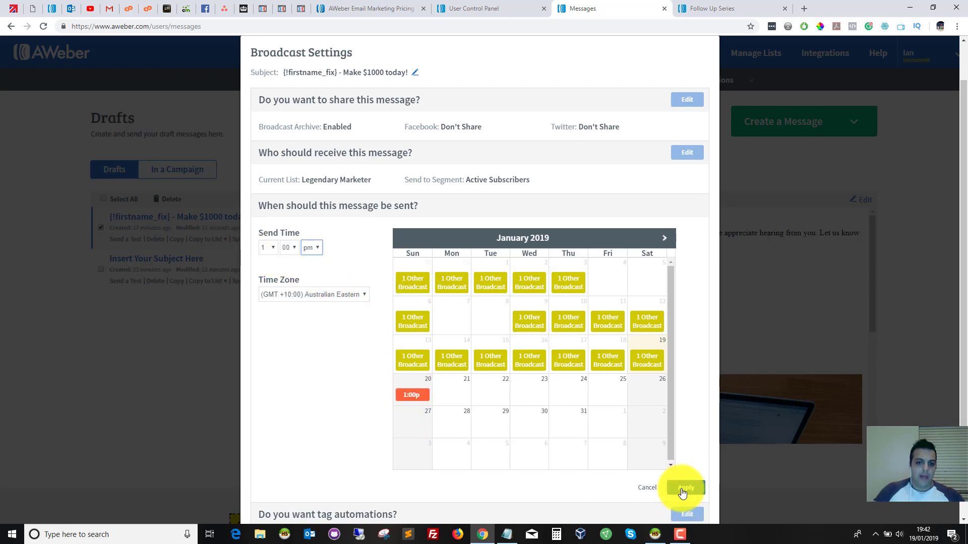
{"action": "left_click", "coordinate": [650, 489]}
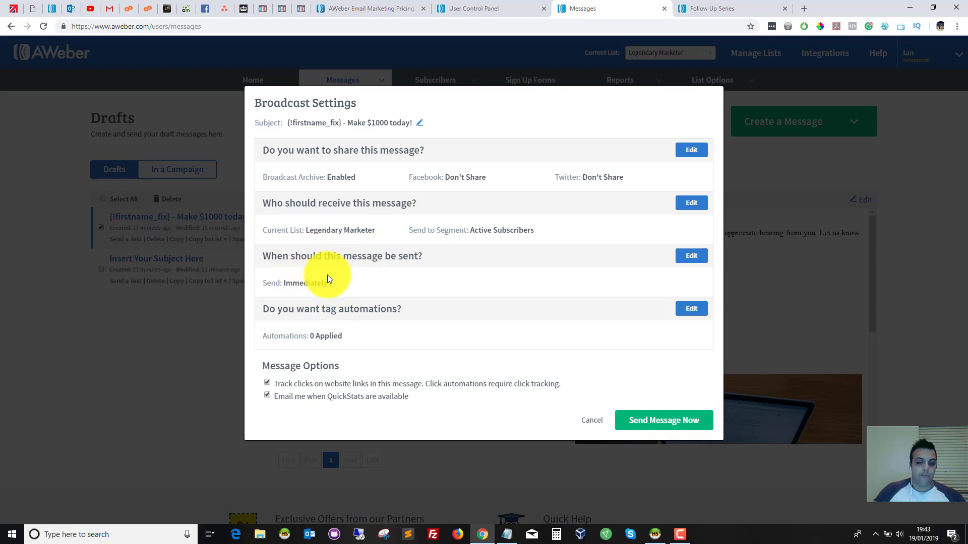
Check the broadcast's send timing and close the broadcast settings without sending the message.
{"action": "left_click_drag", "start_coordinate": [283, 283], "coordinate": [312, 282]}
{"action": "left_click", "coordinate": [312, 282]}
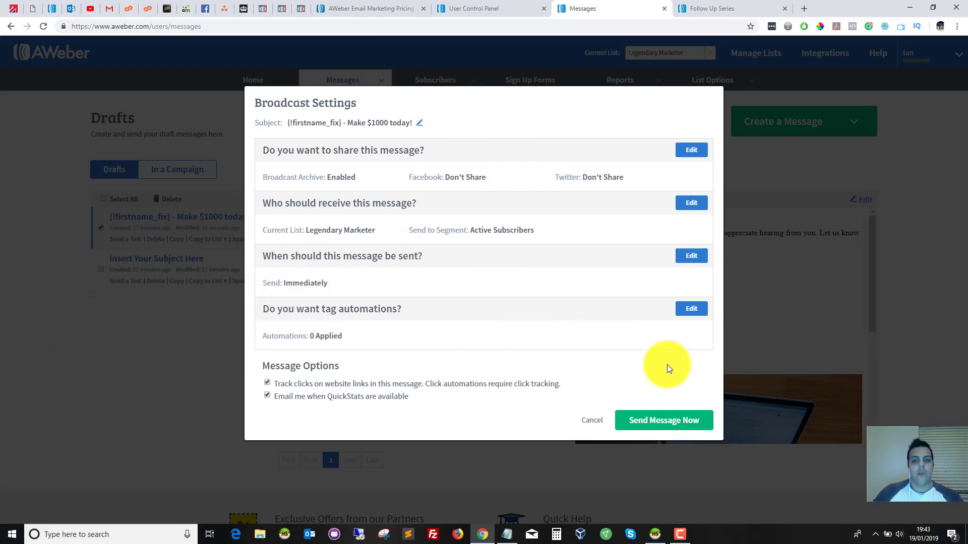
{"action": "left_click", "coordinate": [591, 422]}
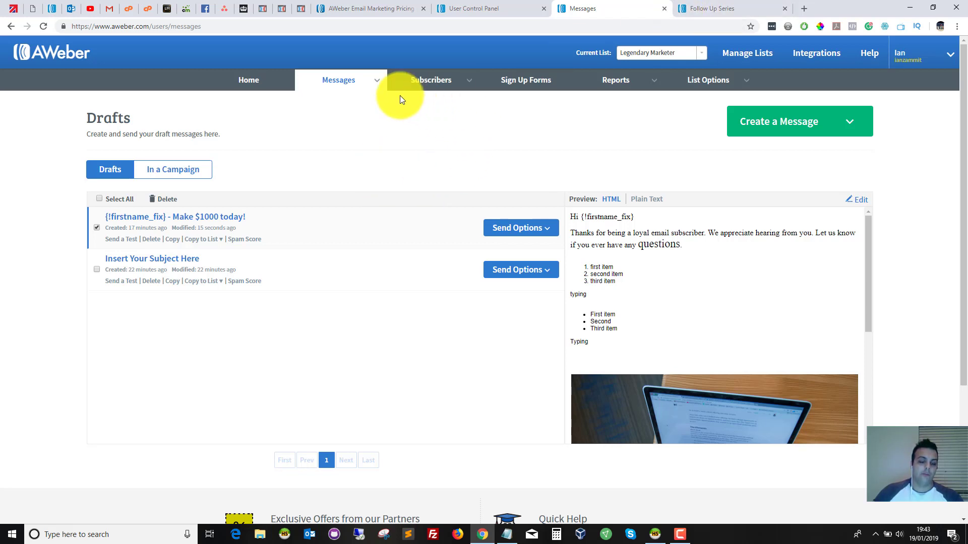
Show the Legacy Follow Up Series page and list its options for creating a message.
{"action": "mouse_move", "coordinate": [346, 83]}
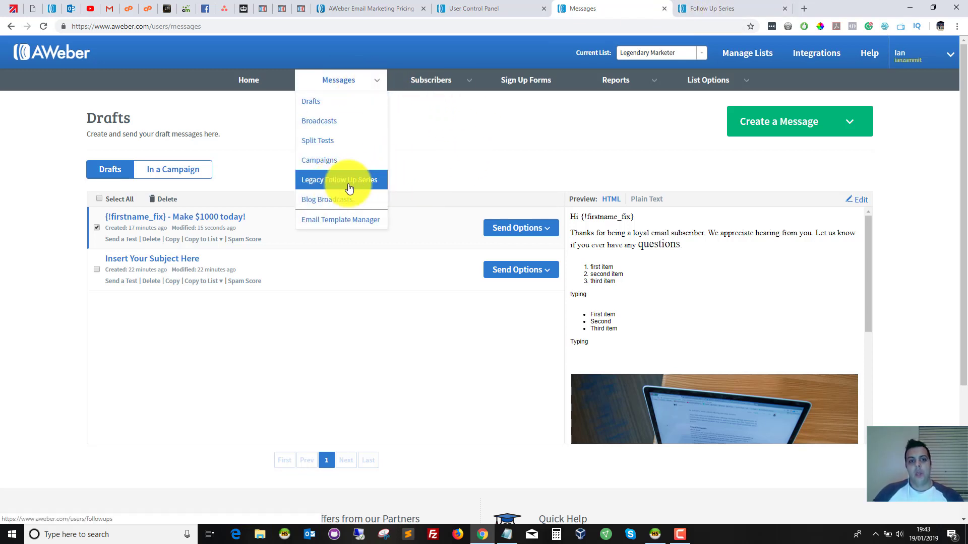
{"action": "left_click", "coordinate": [708, 8]}
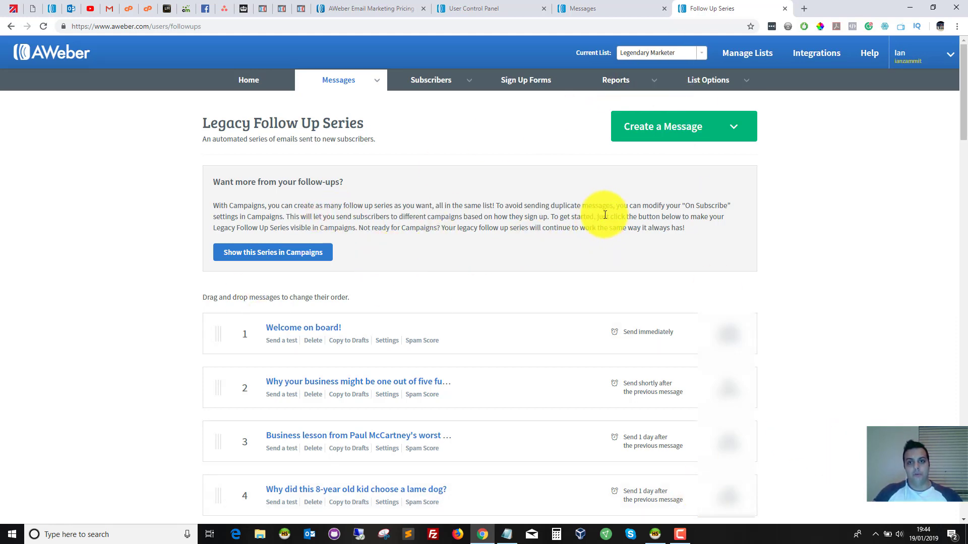
{"action": "left_click", "coordinate": [732, 128]}
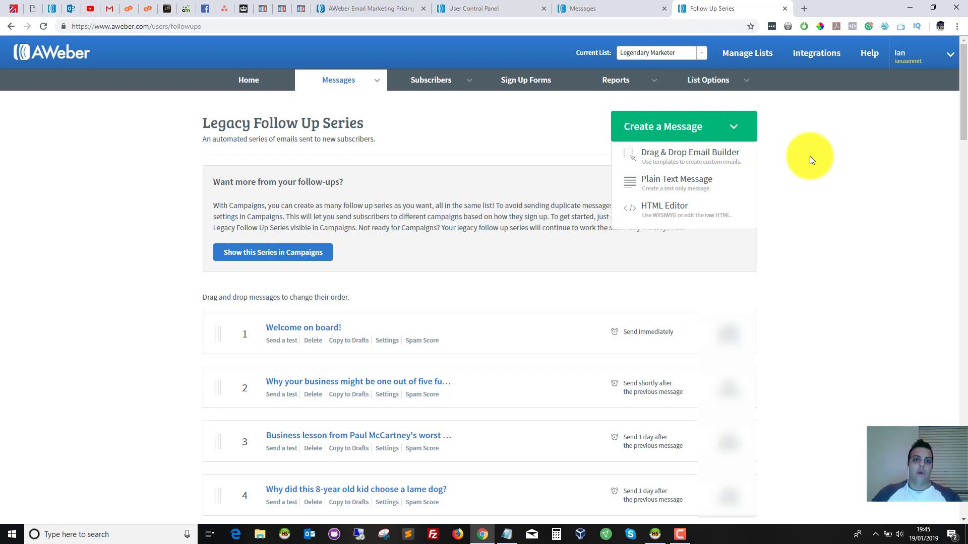
Return to the drafts list and deselect the "{!firstname_fix} - Make $1000 today!" draft.
{"action": "left_click", "coordinate": [497, 8]}
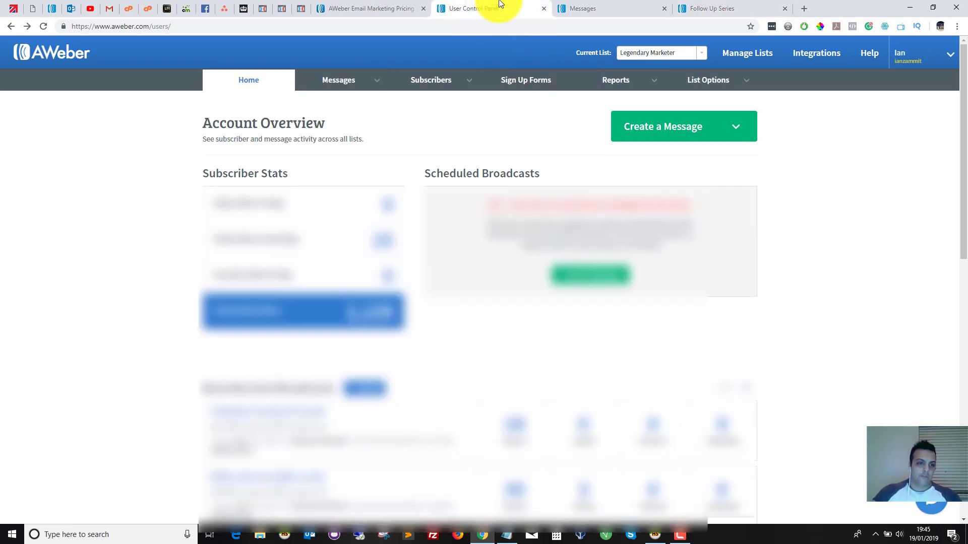
{"action": "left_click", "coordinate": [600, 8]}
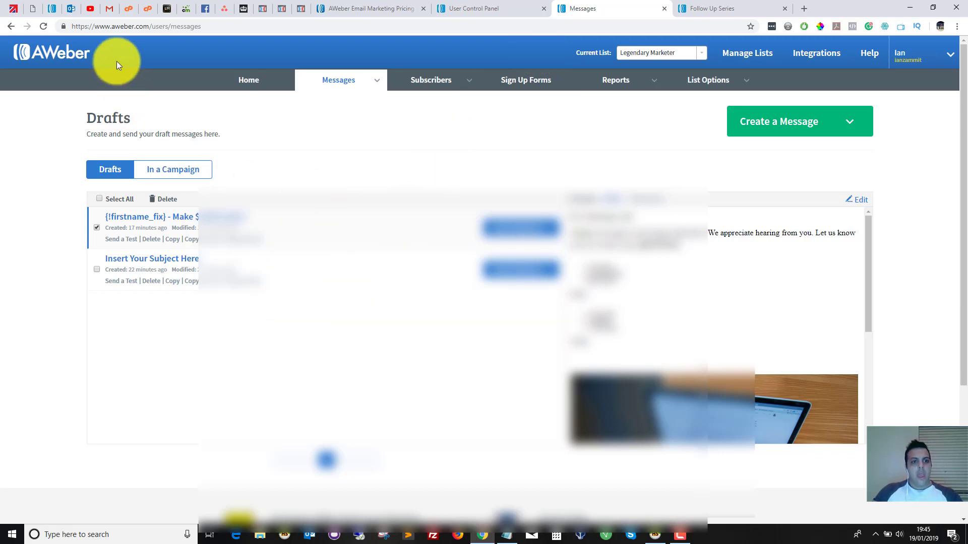
{"action": "double_click", "coordinate": [94, 233]}
{"action": "left_click", "coordinate": [96, 228]}
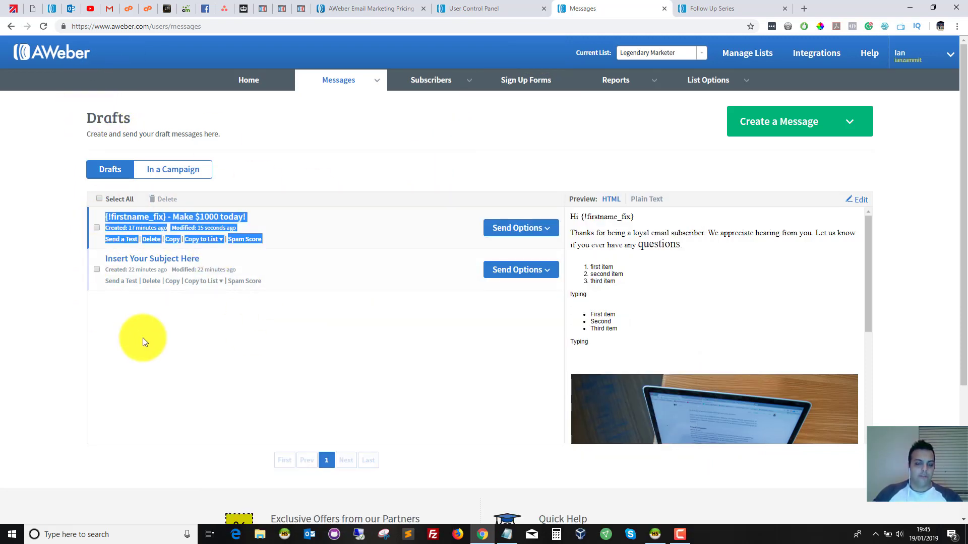
Select the "{!firstname_fix} - Make $1000 today!" draft and open its Add to Follow Up Series settings.
{"action": "left_click", "coordinate": [143, 338]}
{"action": "mouse_move", "coordinate": [343, 75]}
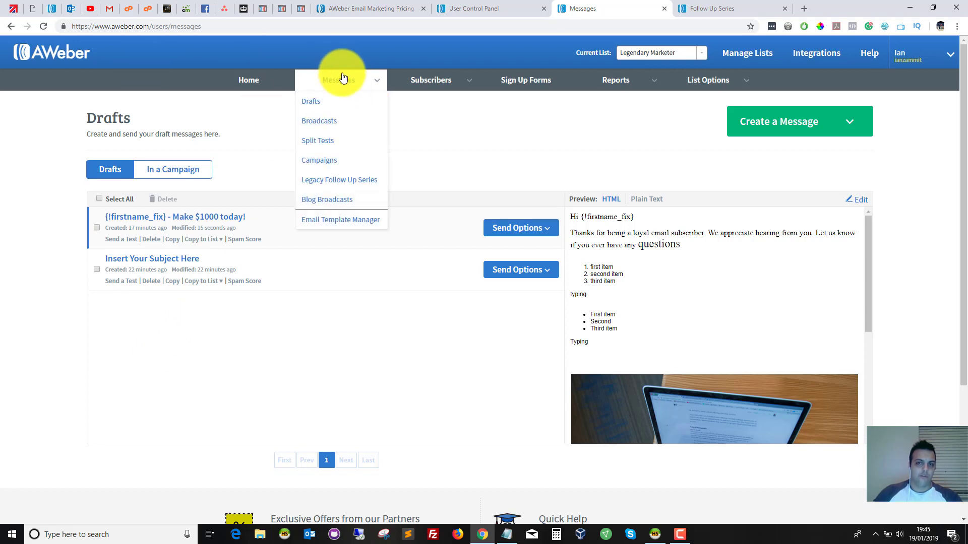
{"action": "left_click", "coordinate": [376, 140]}
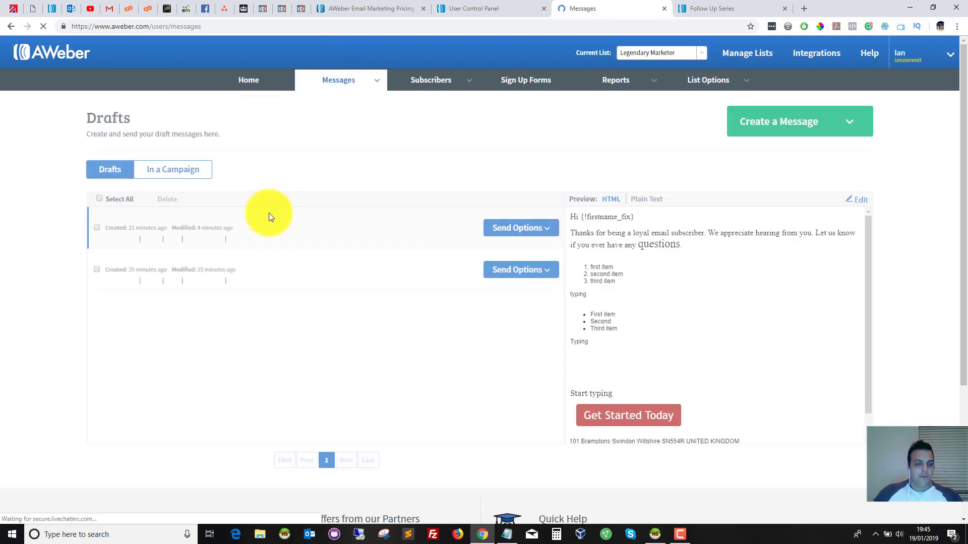
{"action": "left_click", "coordinate": [97, 228]}
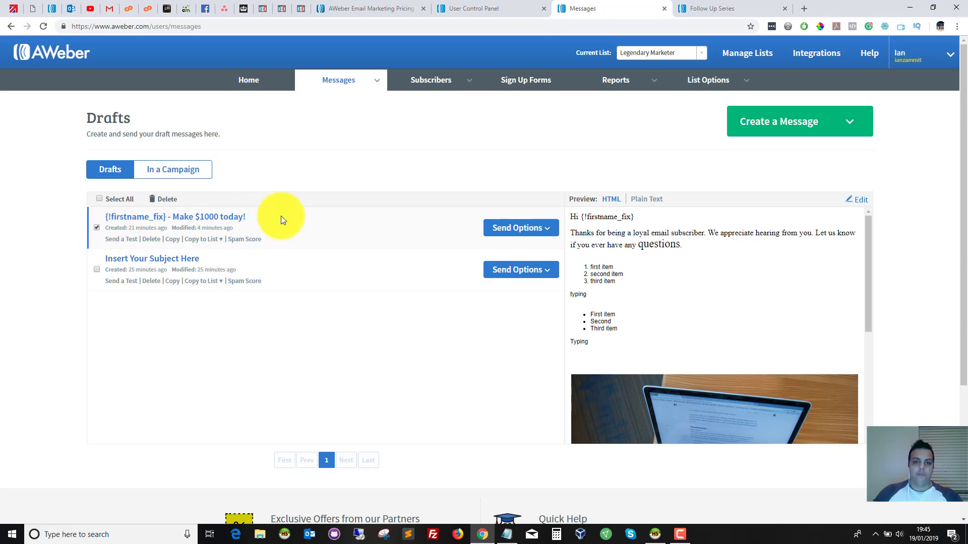
{"action": "left_click", "coordinate": [550, 234]}
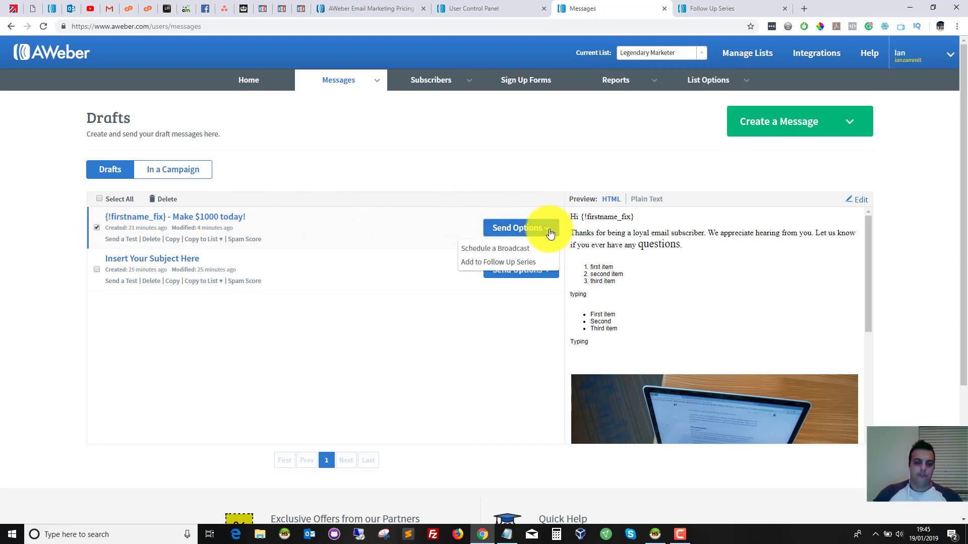
{"action": "left_click", "coordinate": [482, 264]}
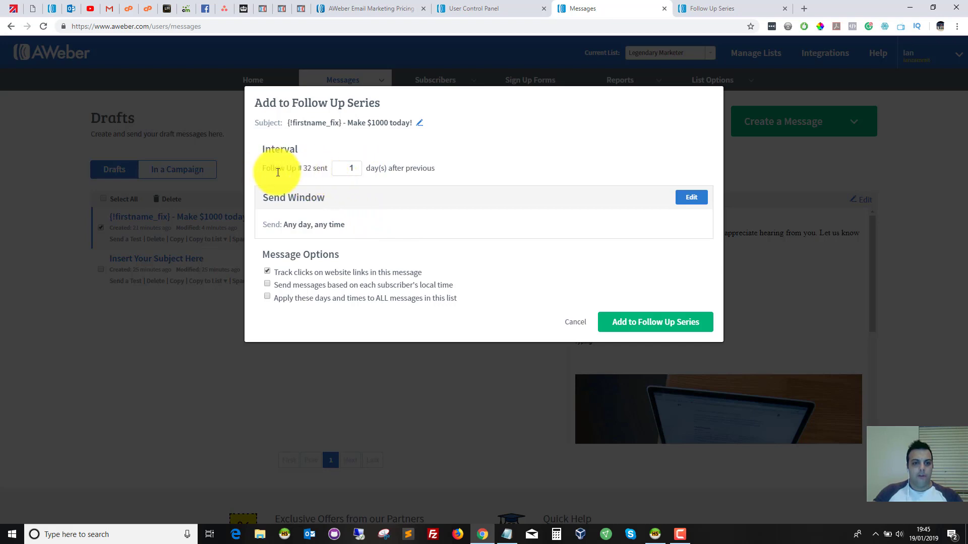
Examine the follow-up number, the day interval after the previous message and the send window without changing them.
{"action": "left_click_drag", "start_coordinate": [270, 168], "coordinate": [311, 168]}
{"action": "left_click", "coordinate": [317, 175]}
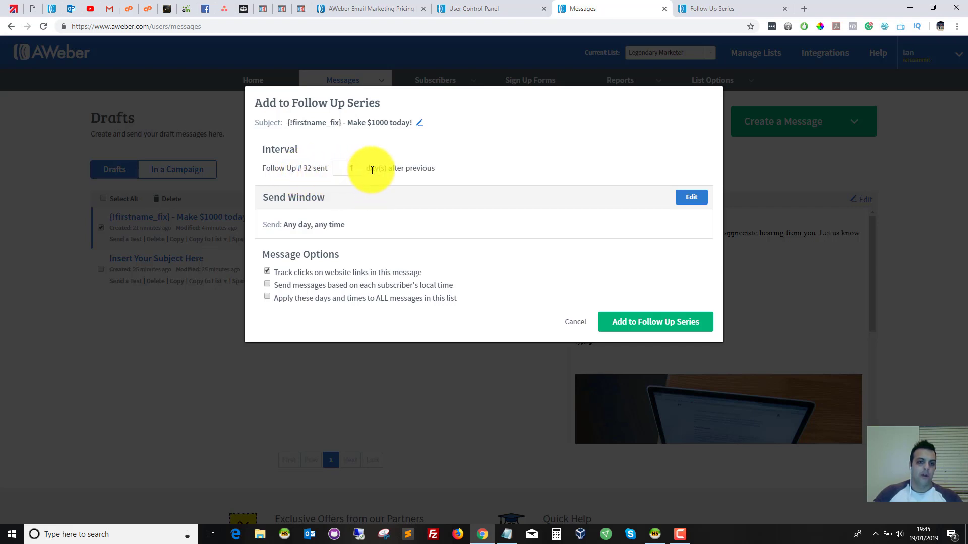
{"action": "left_click_drag", "start_coordinate": [372, 170], "coordinate": [431, 169]}
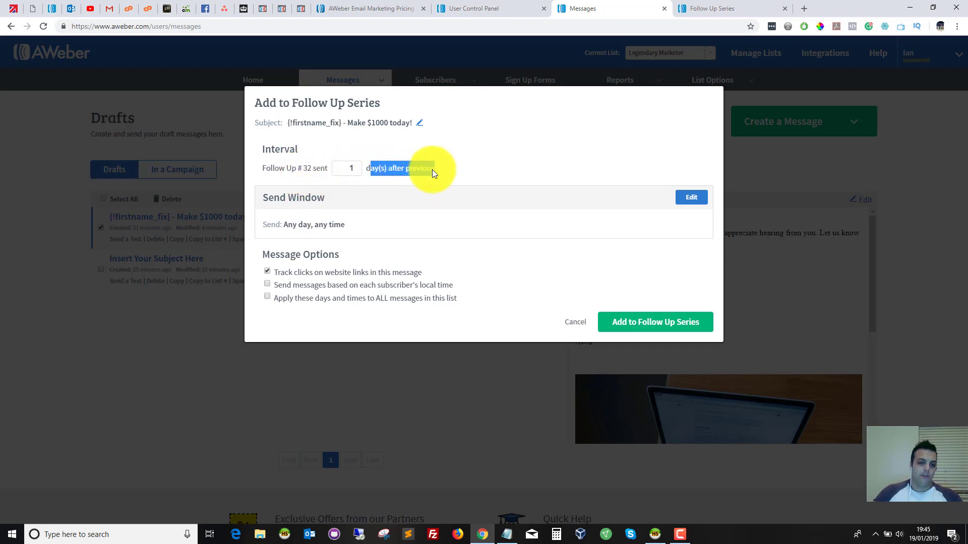
{"action": "left_click", "coordinate": [358, 165]}
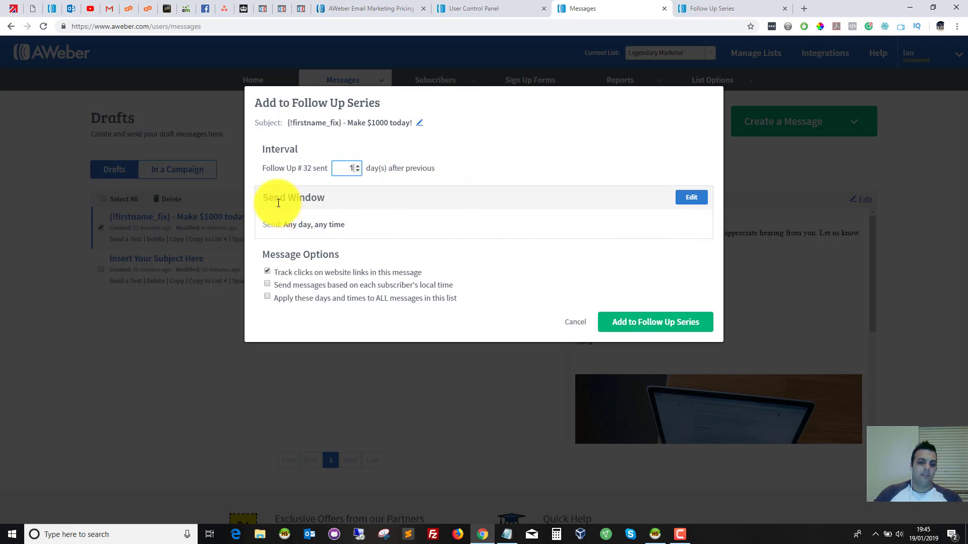
{"action": "left_click", "coordinate": [287, 223]}
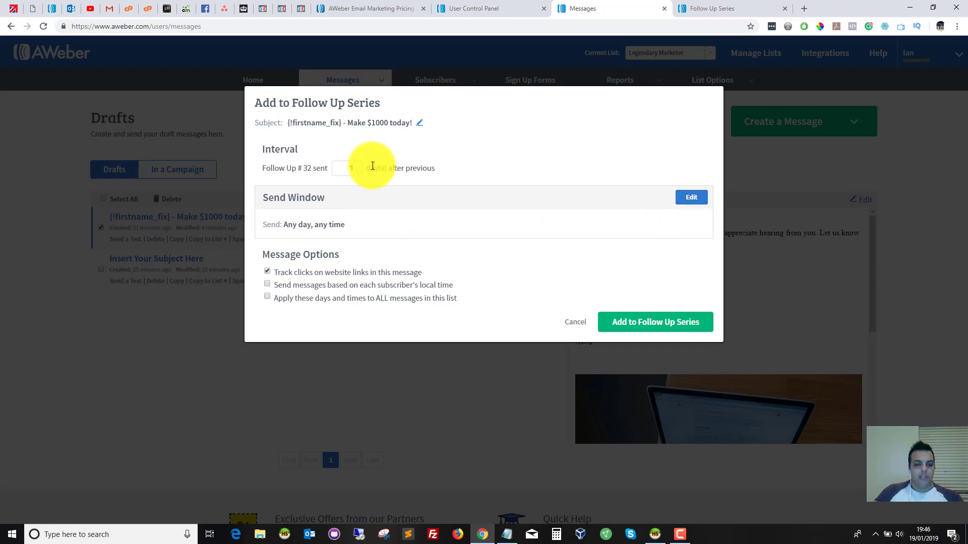
{"action": "left_click", "coordinate": [353, 169]}
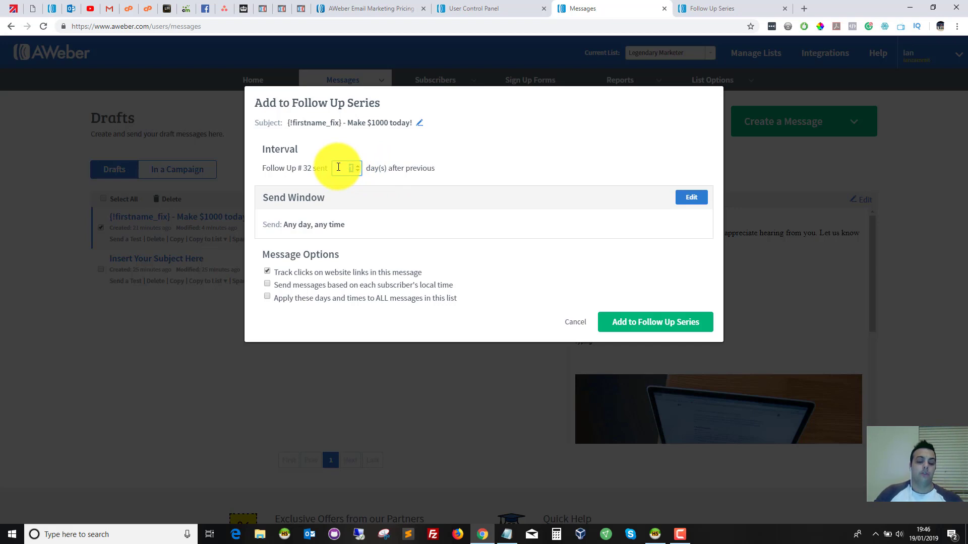
{"action": "left_click", "coordinate": [437, 150]}
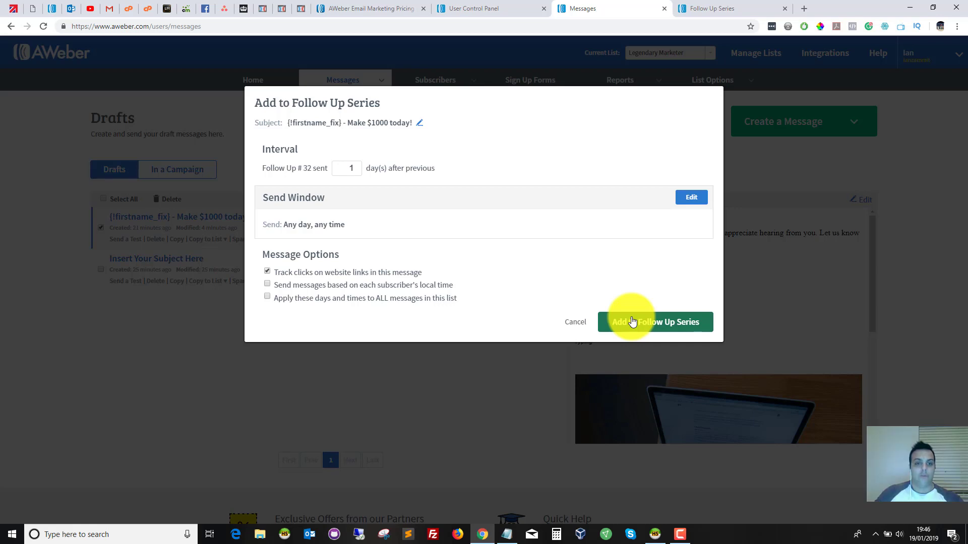
Look at the Legacy Follow Up Series page, return to the draft's follow-up settings and cancel adding it to the series.
{"action": "left_click", "coordinate": [745, 7]}
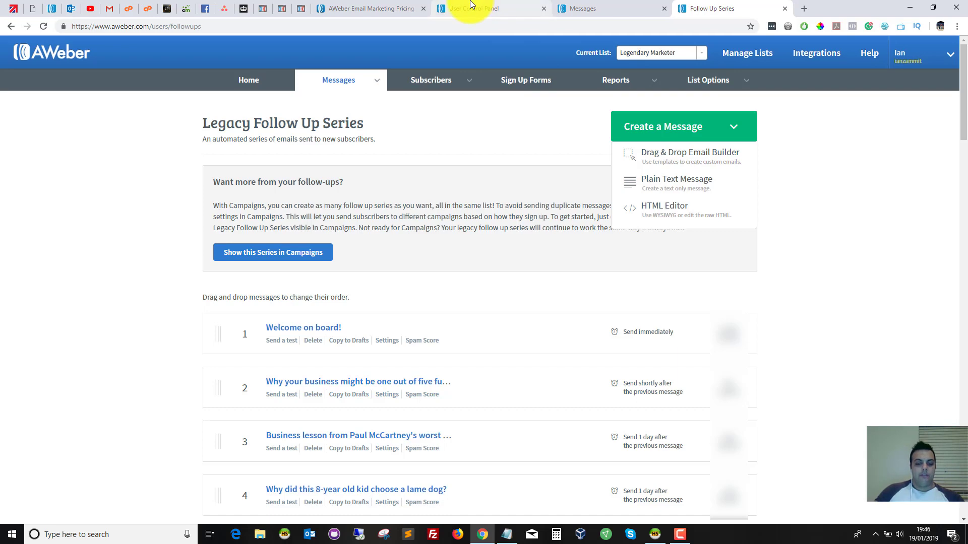
{"action": "left_click", "coordinate": [588, 2]}
{"action": "left_click", "coordinate": [575, 322]}
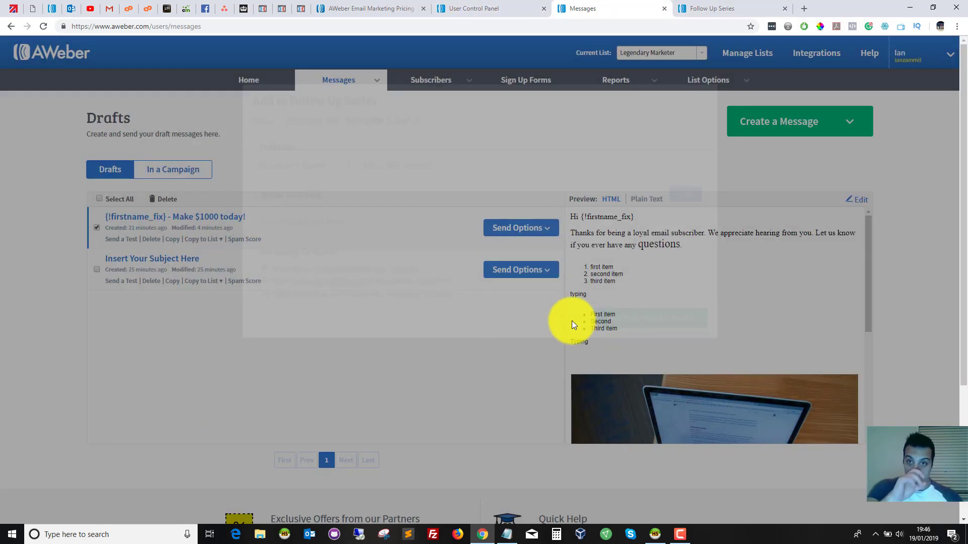